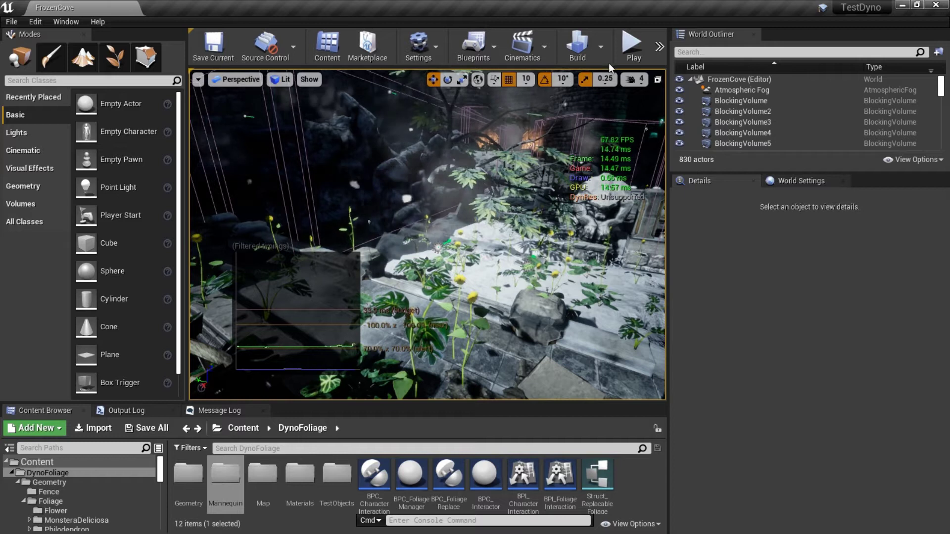
Play-test the level by running the character through the foliage and interacting with plants, and end the play session.
{"action": "left_click", "coordinate": [632, 45]}
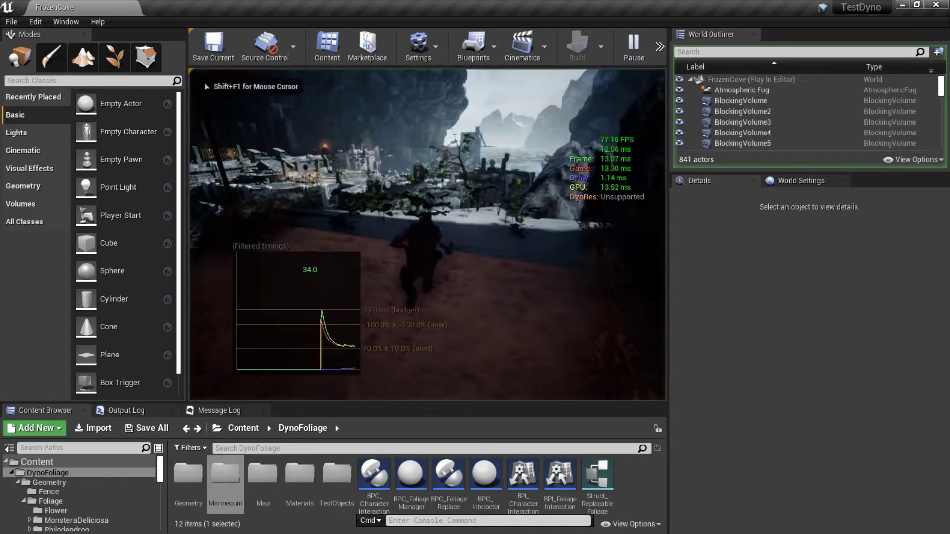
{"action": "key", "text": "w"}
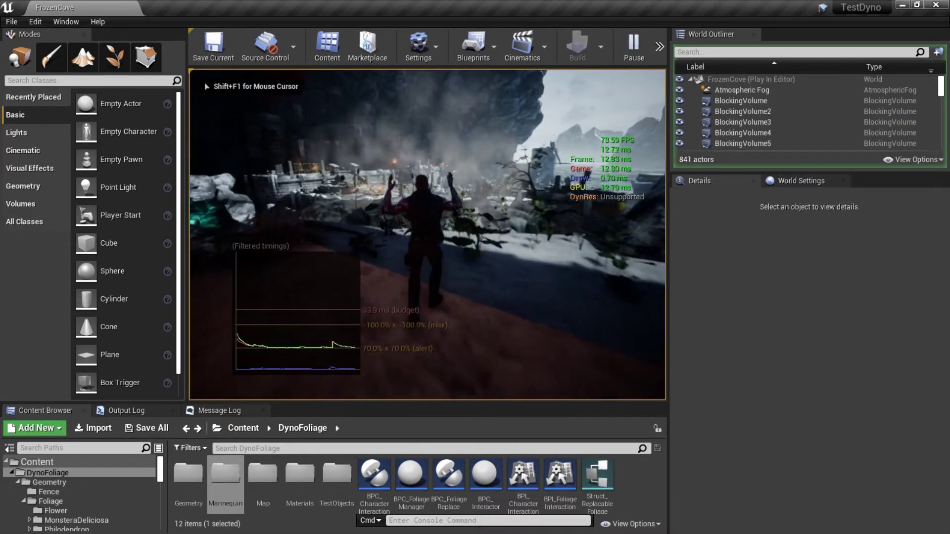
{"action": "key", "text": "w"}
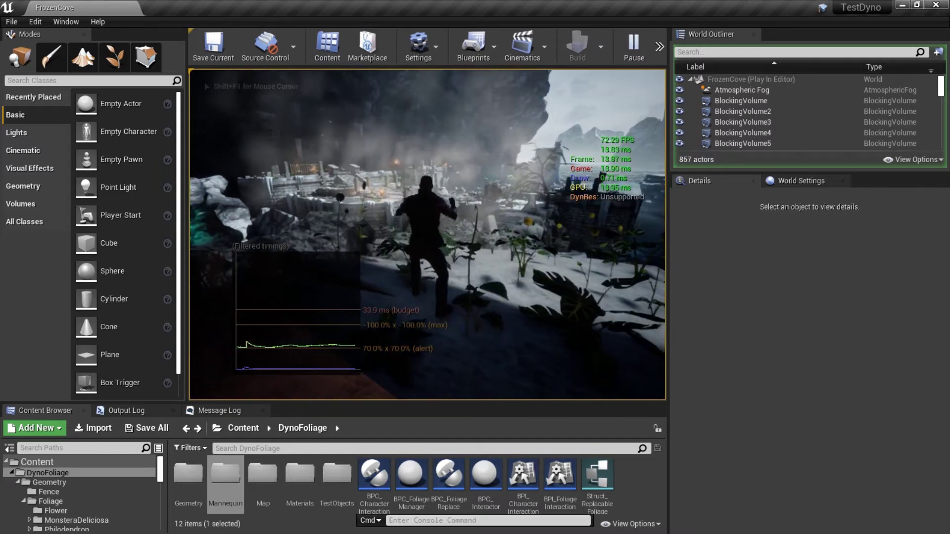
{"action": "key", "text": "e"}
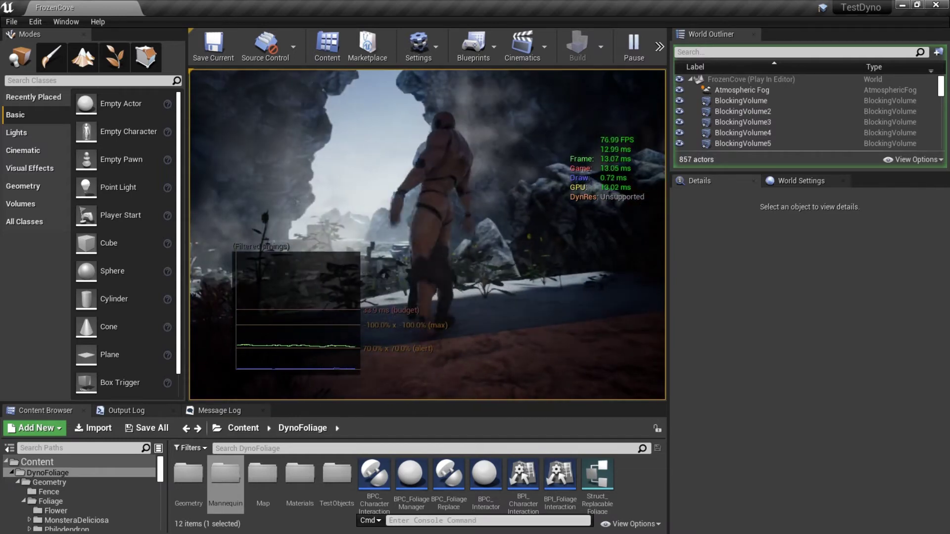
{"action": "key", "text": "w"}
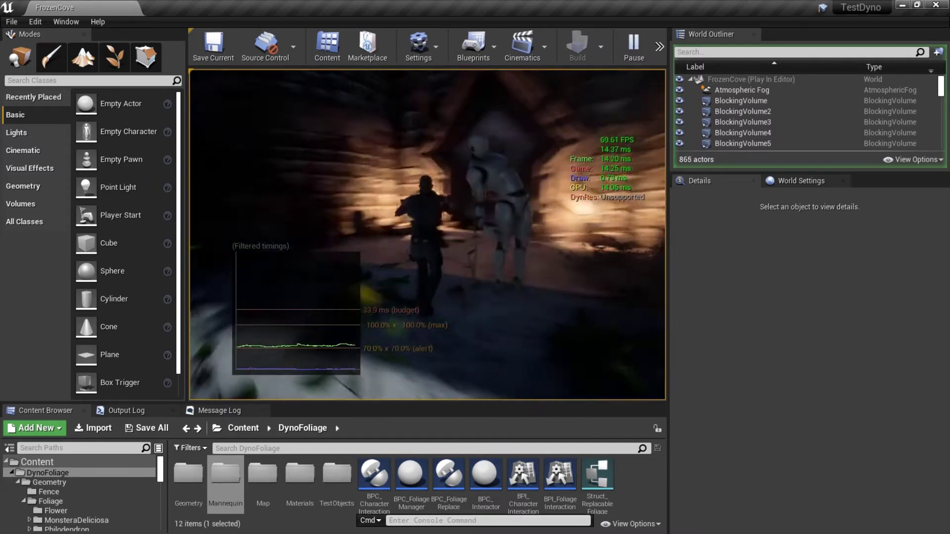
{"action": "key", "text": "w"}
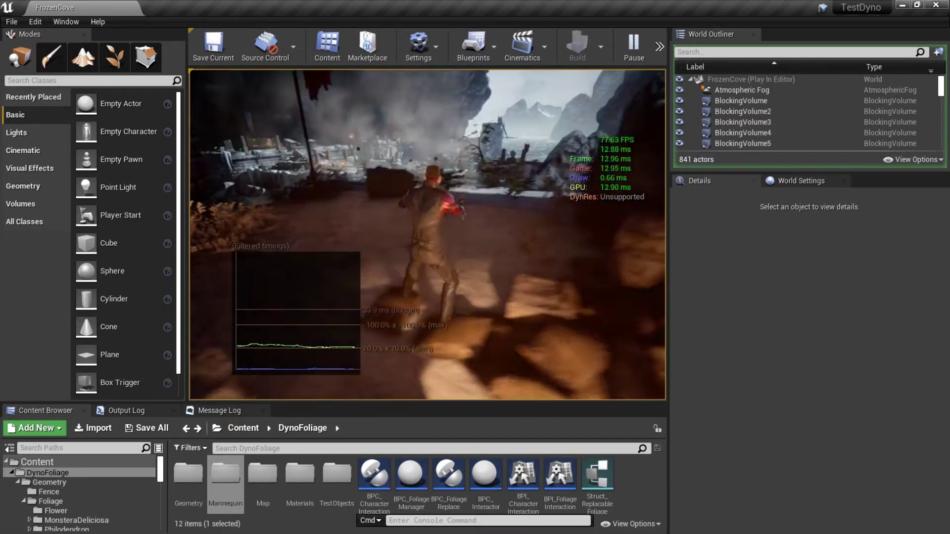
{"action": "key", "text": "w"}
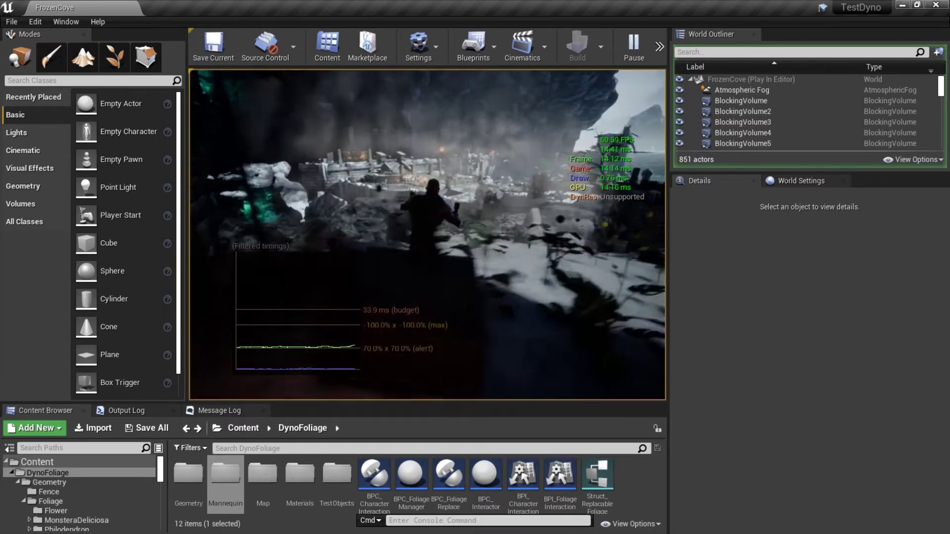
{"action": "key", "text": "Escape"}
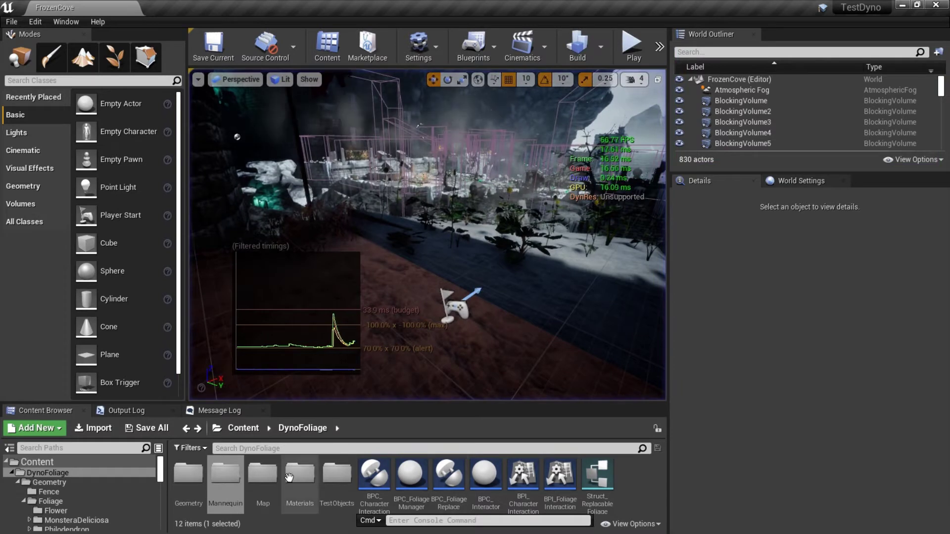
Open the BP_Philodendron blueprint from DynoFoliage/Geometry/Foliage/Philodendron and select its BPC_Interactor component.
{"action": "double_click", "coordinate": [188, 473]}
{"action": "double_click", "coordinate": [225, 472]}
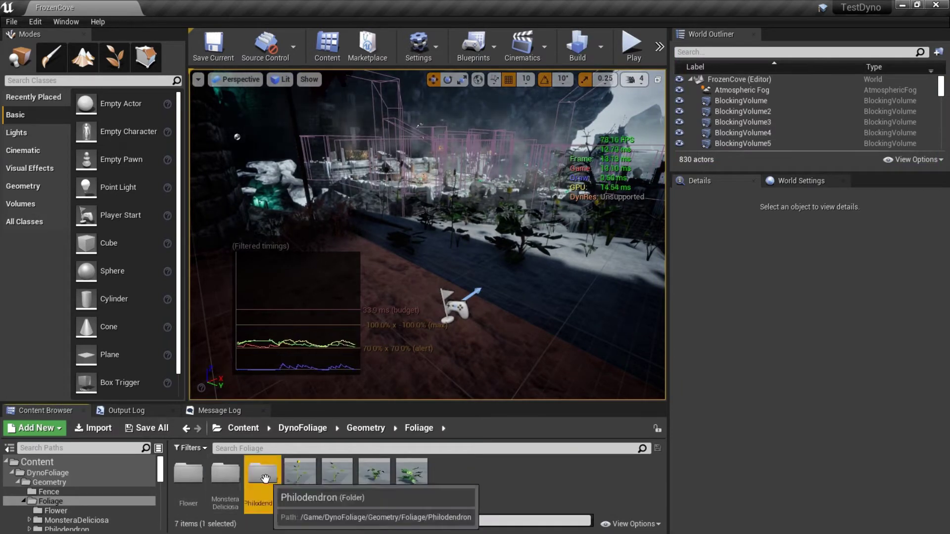
{"action": "double_click", "coordinate": [246, 482]}
{"action": "left_click", "coordinate": [243, 486]}
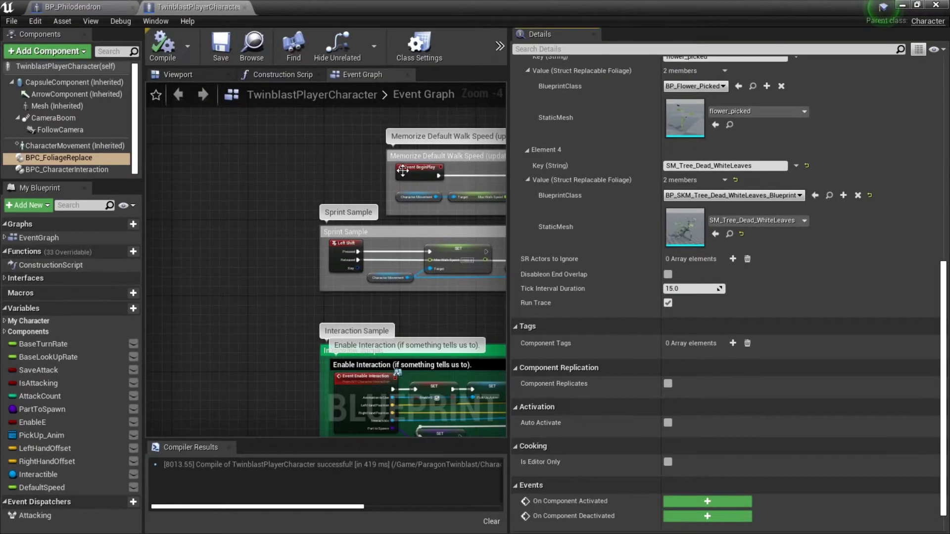
{"action": "left_click", "coordinate": [69, 10]}
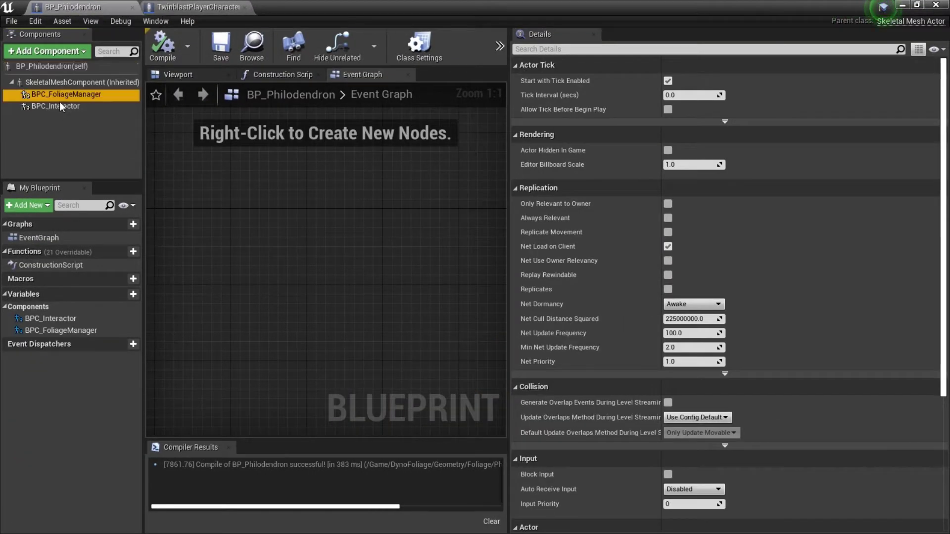
{"action": "left_click", "coordinate": [60, 104]}
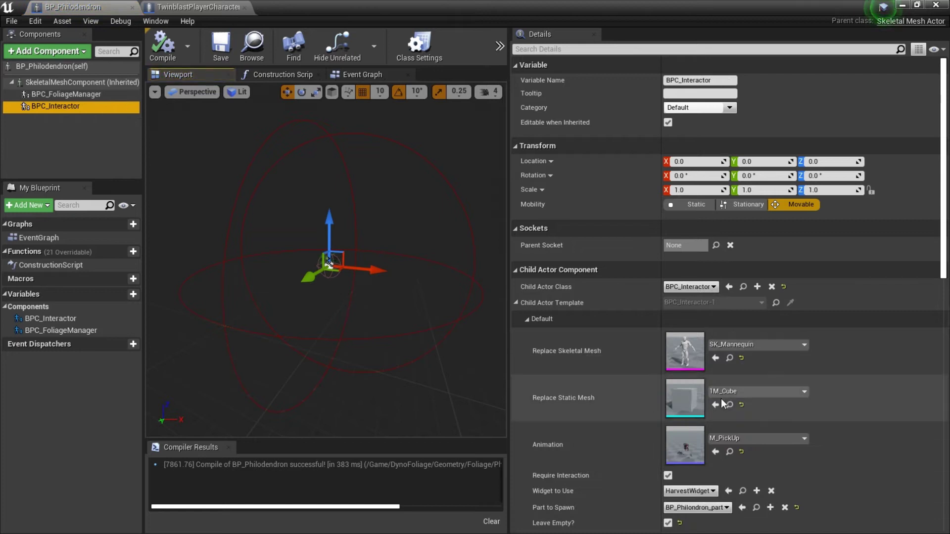
Reset the interactor's Replace Skeletal Mesh and Replace Static Mesh to None, compile BP_Philodendron, and move its editor window aside.
{"action": "scroll", "coordinate": [723, 404], "scroll_direction": "down", "scroll_amount": 3}
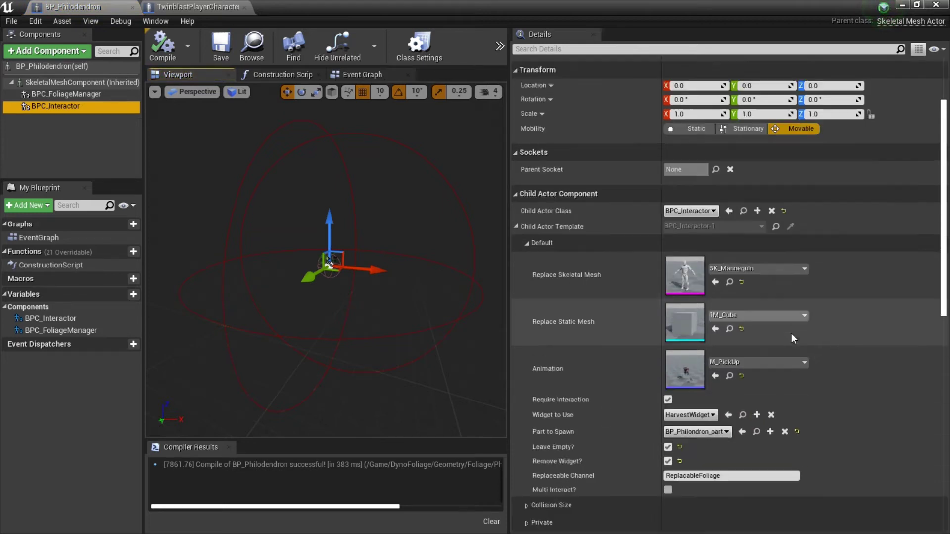
{"action": "left_click", "coordinate": [742, 282]}
{"action": "left_click", "coordinate": [741, 329]}
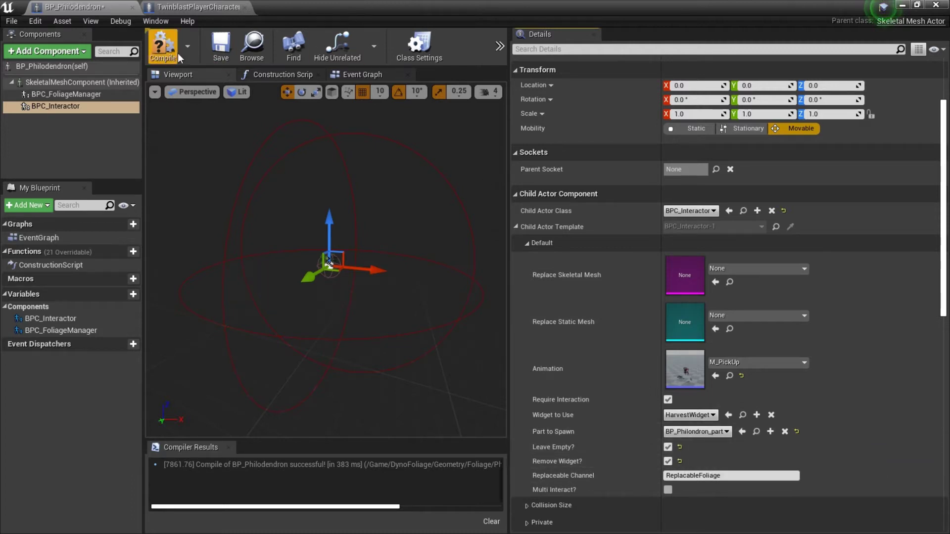
{"action": "left_click_drag", "start_coordinate": [299, 6], "coordinate": [949, 105]}
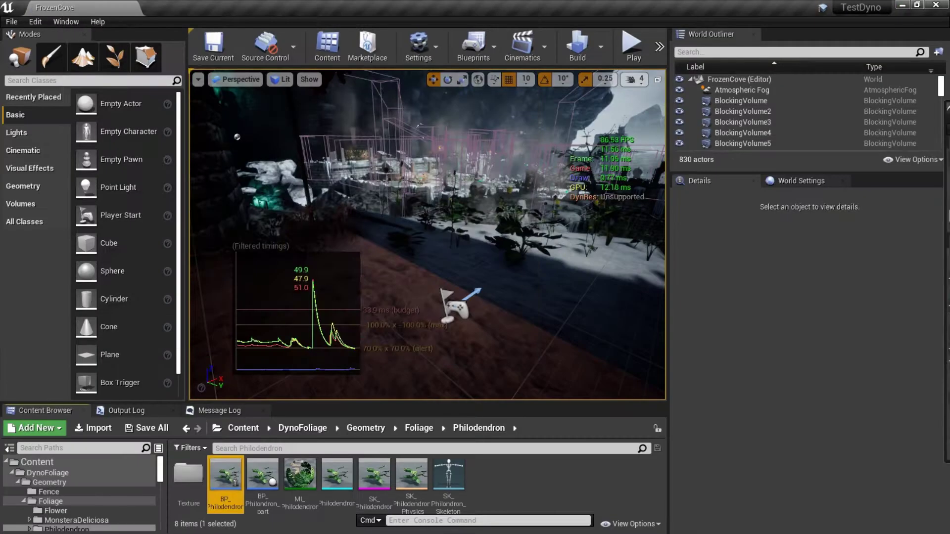
Play the level and run the character through the philodendrons and flowers to check the foliage interaction.
{"action": "left_click", "coordinate": [633, 45]}
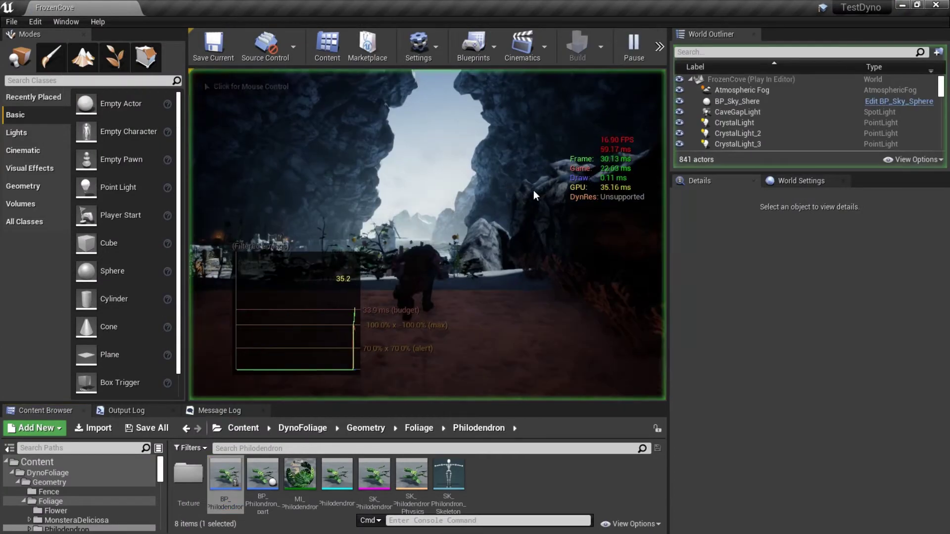
{"action": "key", "text": "w"}
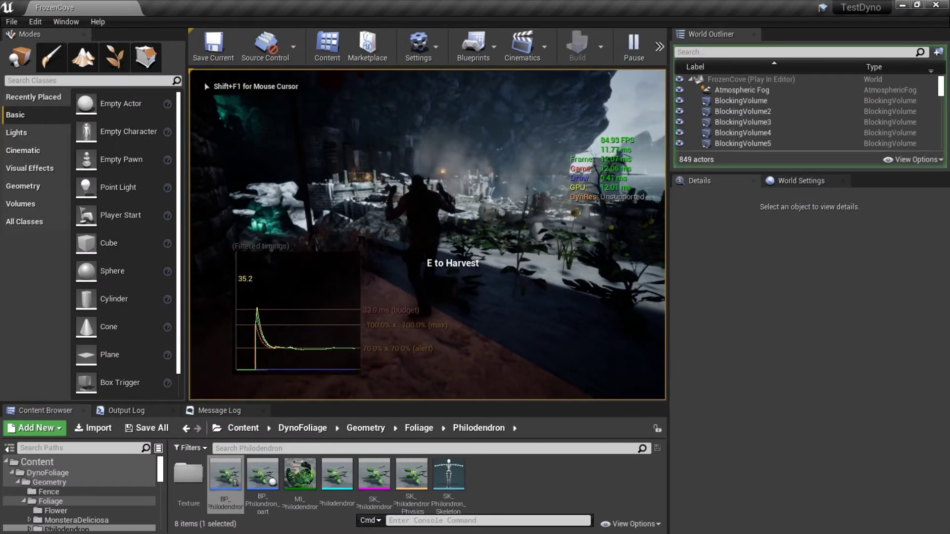
{"action": "key", "text": "w"}
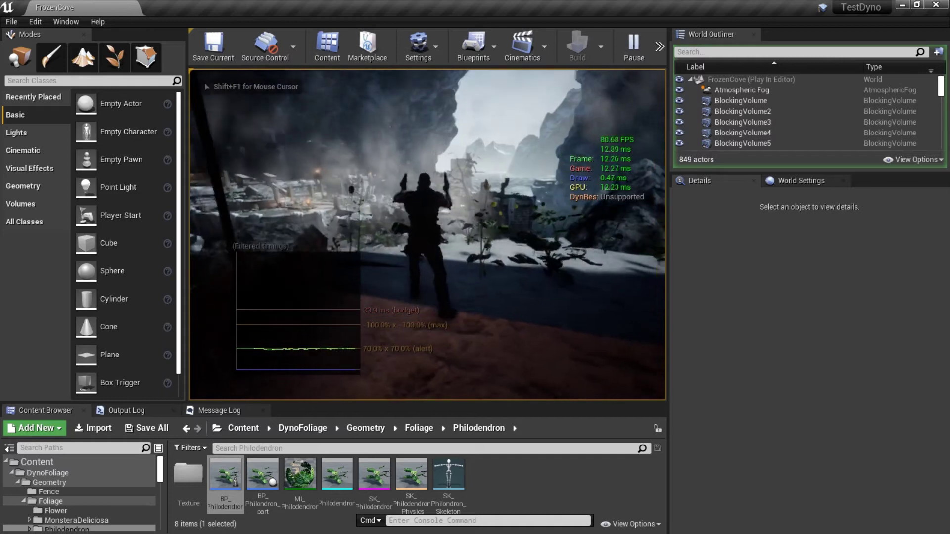
{"action": "key", "text": "s"}
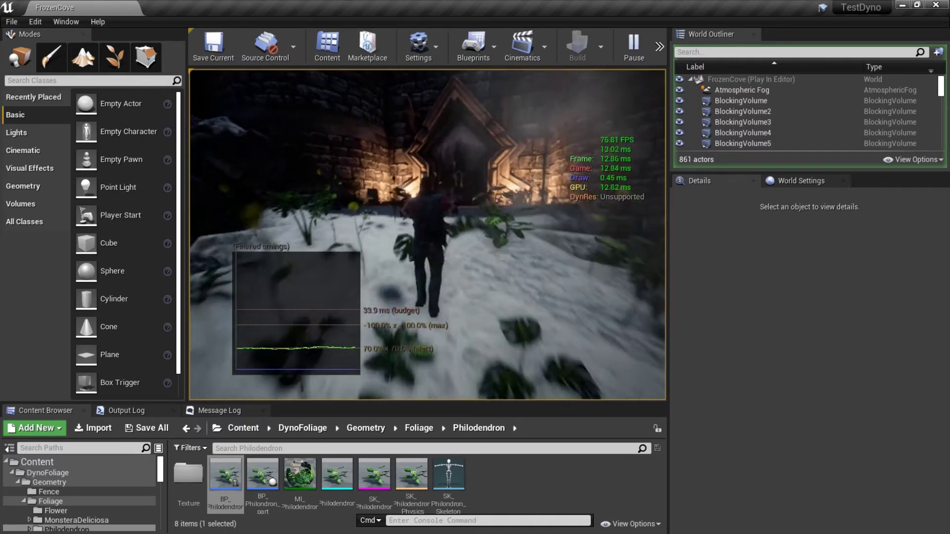
{"action": "key", "text": "w"}
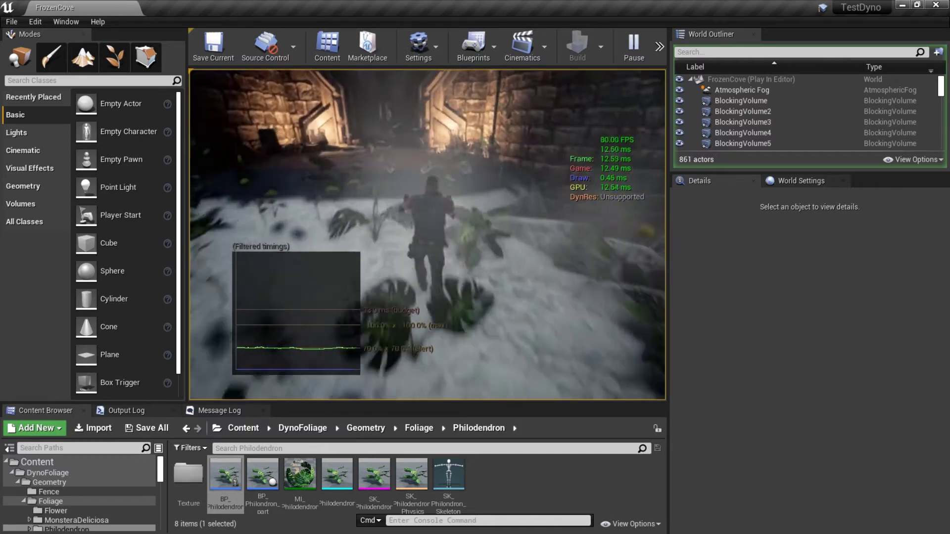
{"action": "key", "text": "w"}
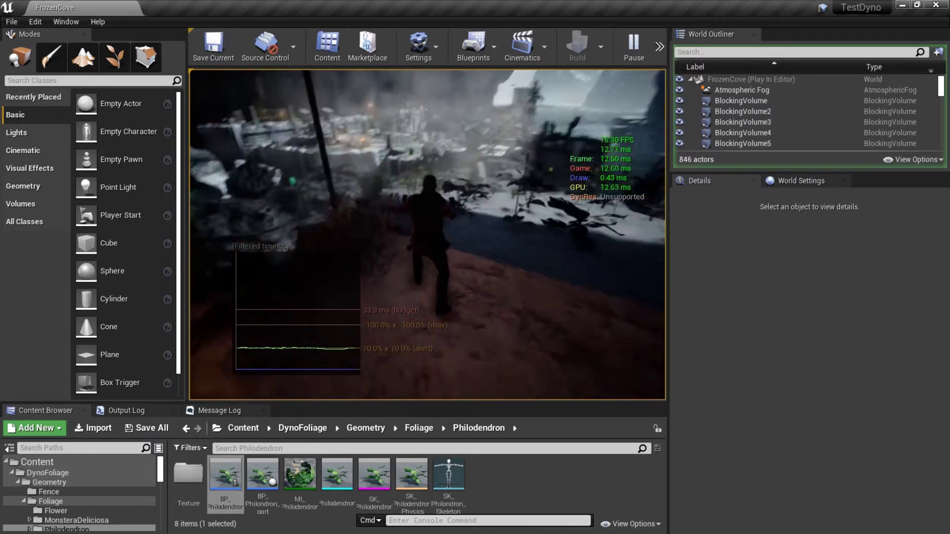
{"action": "key", "text": "w"}
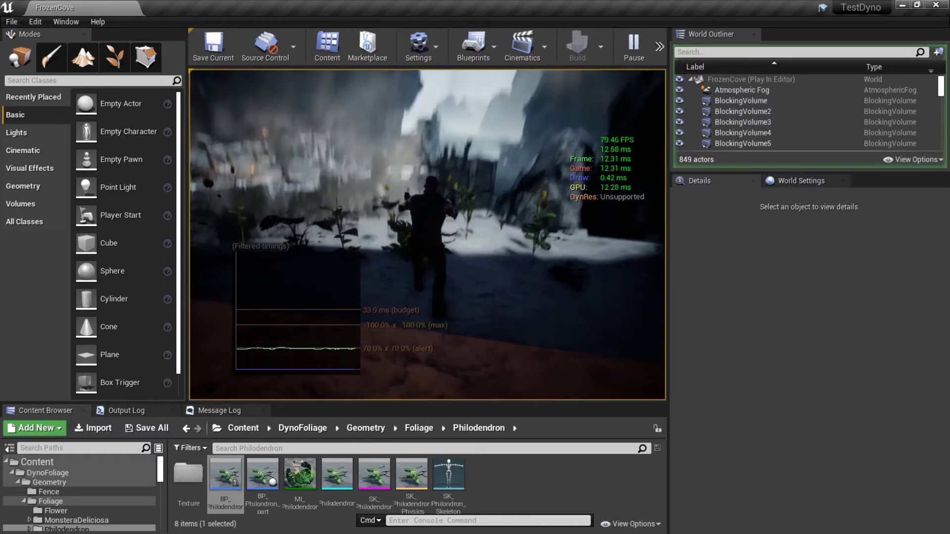
{"action": "key", "text": "w"}
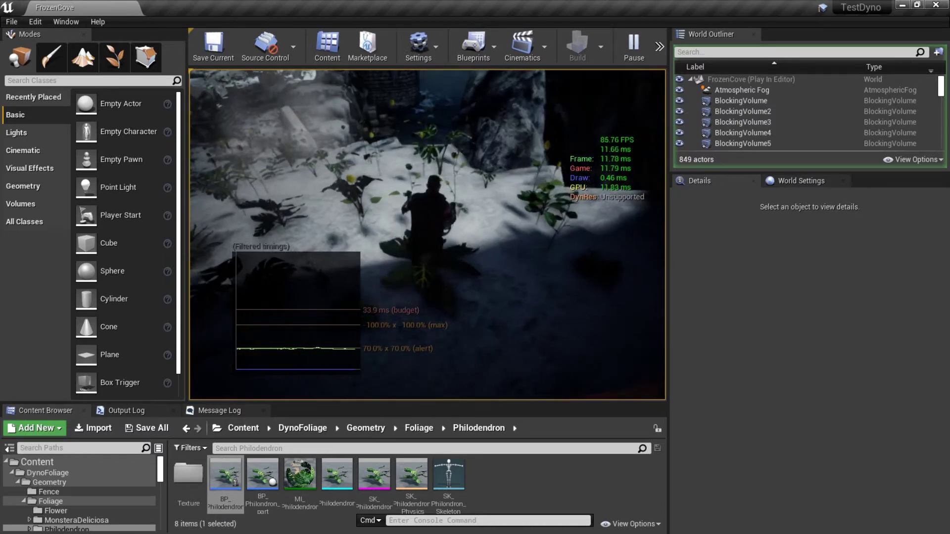
{"action": "key", "text": "w"}
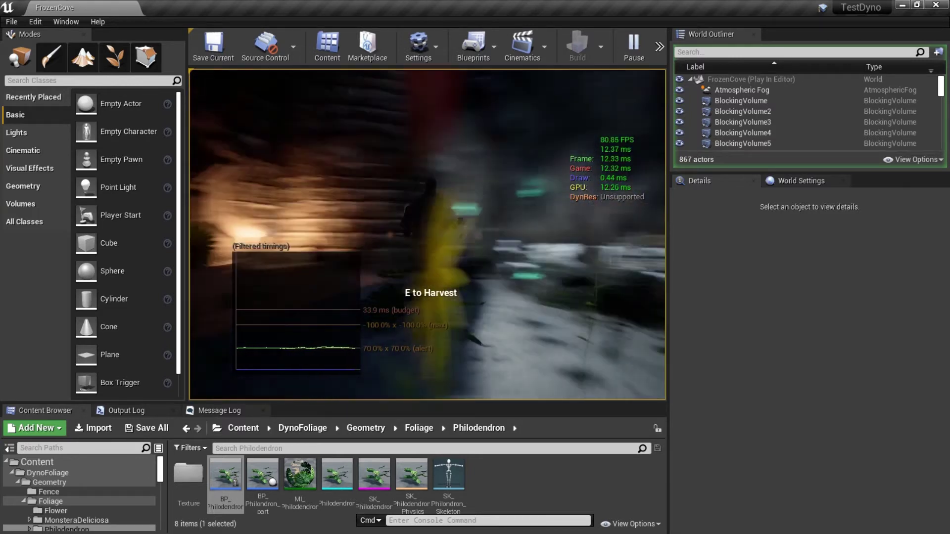
Turn on the collision display in the running game and walk the character among the plants to examine their collision shapes.
{"action": "key", "text": "grave"}
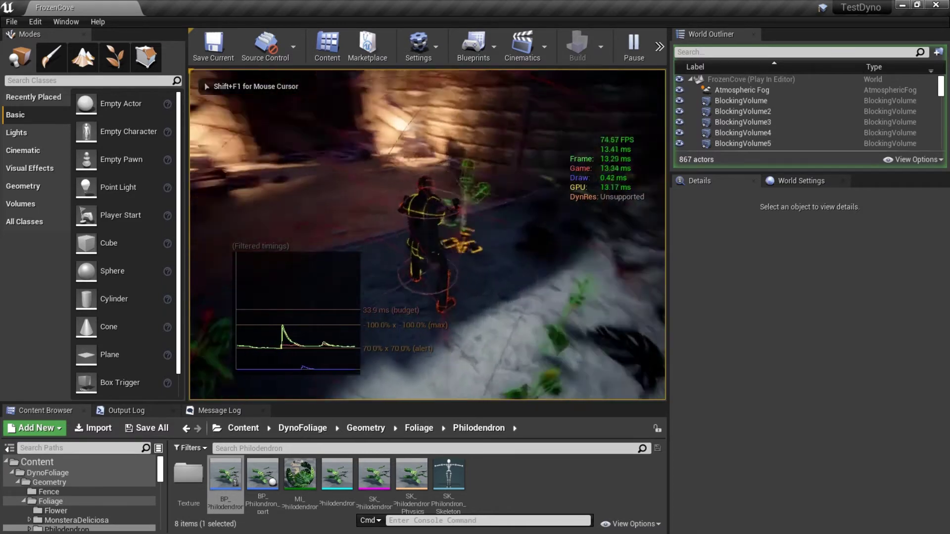
{"action": "key", "text": "w"}
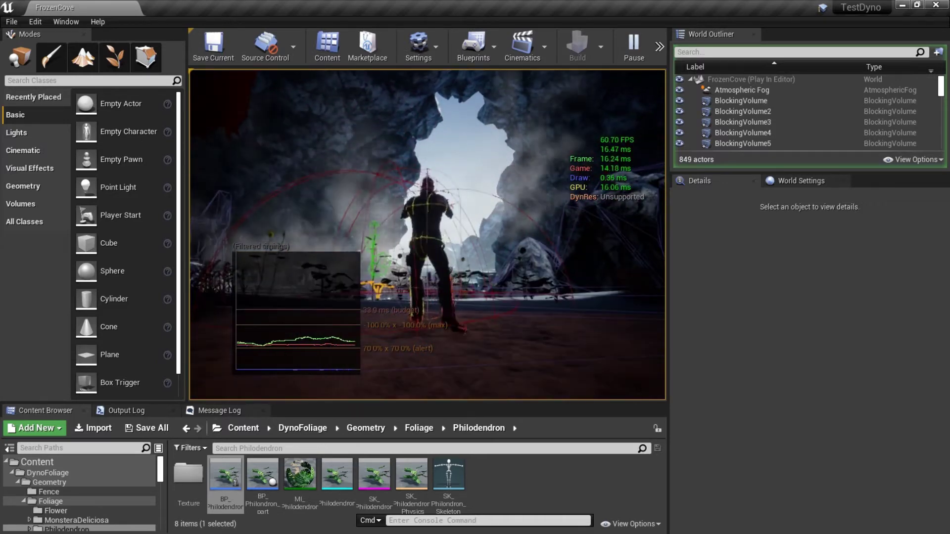
Hide the collision shapes with the console command show collision and continue running the character through the foliage.
{"action": "key", "text": "shift+F1"}
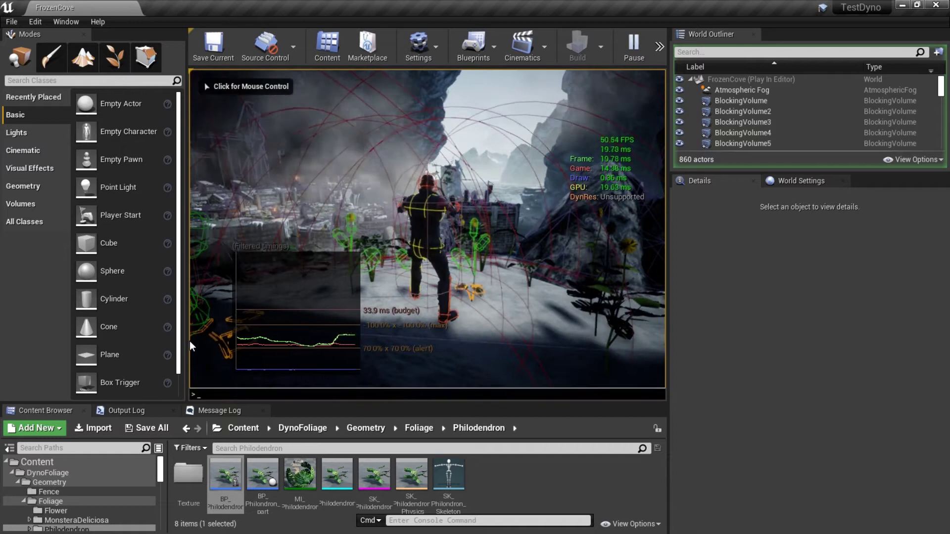
{"action": "key", "text": "grave"}
{"action": "type", "text": "show collision"}
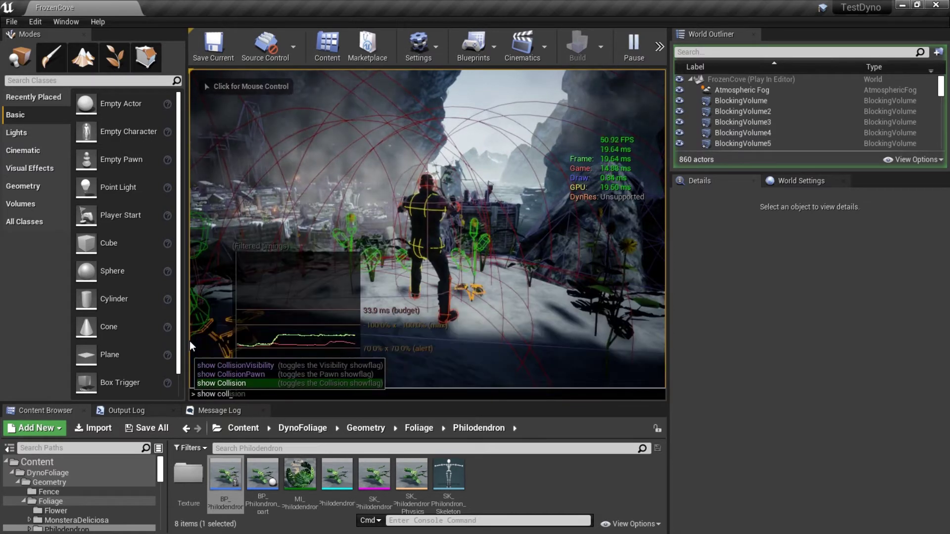
{"action": "key", "text": "Return"}
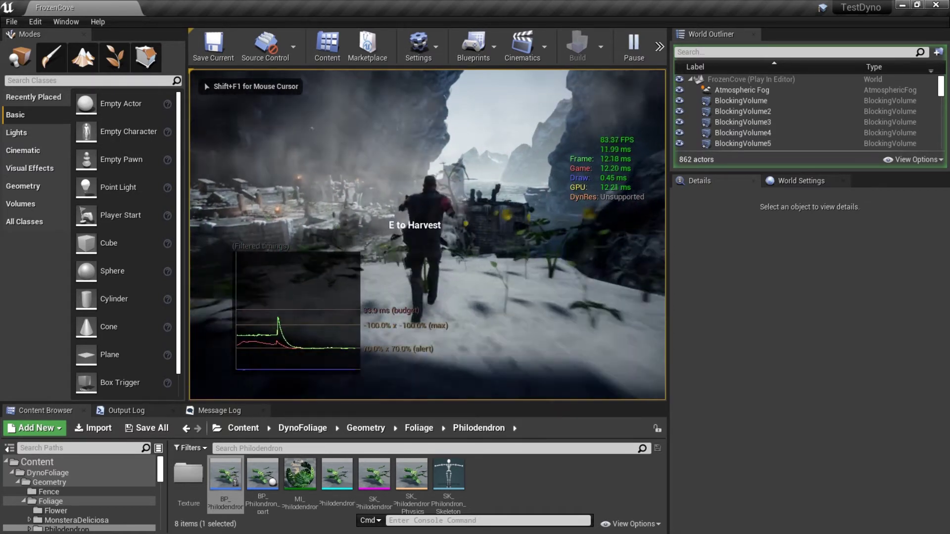
{"action": "key", "text": "w"}
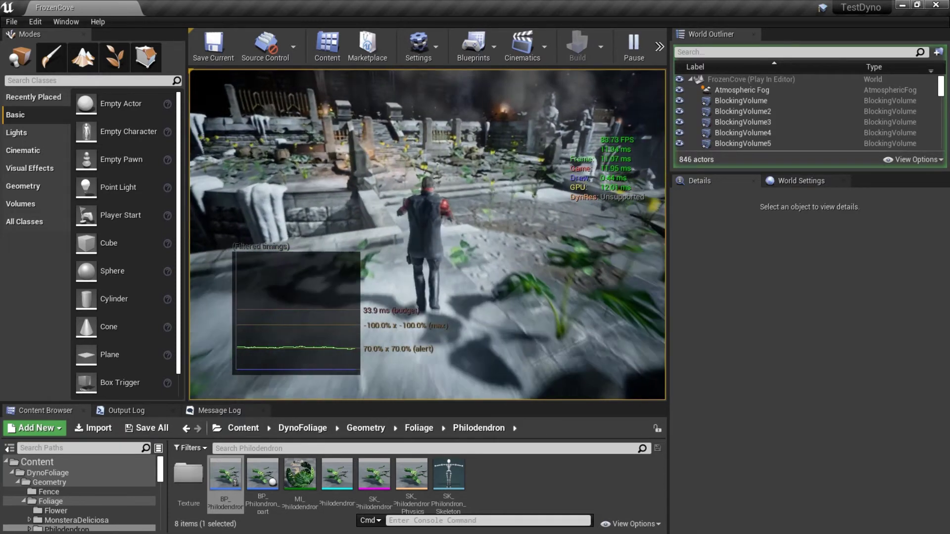
Bring the blueprint editor window into view, close it, and return control to the running game.
{"action": "key", "text": "shift+F1"}
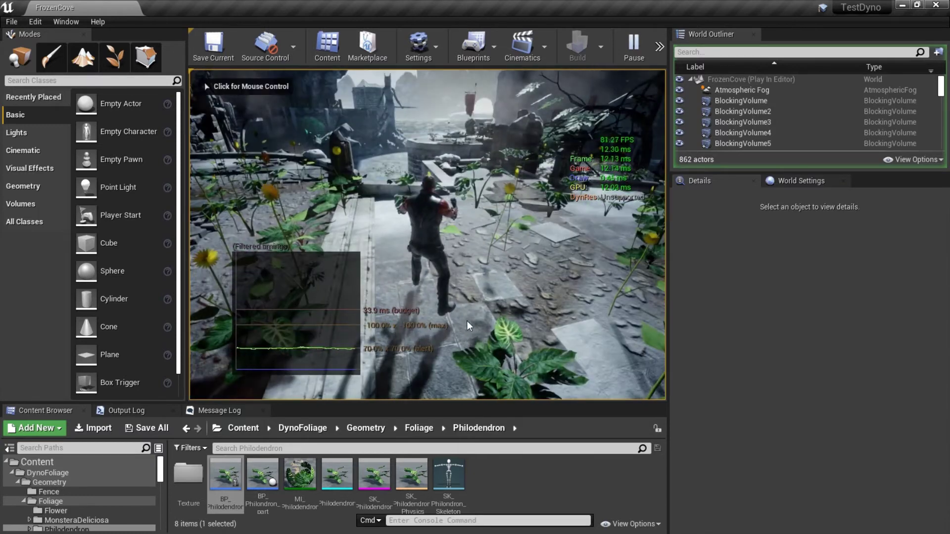
{"action": "left_click_drag", "start_coordinate": [949, 364], "coordinate": [540, 129]}
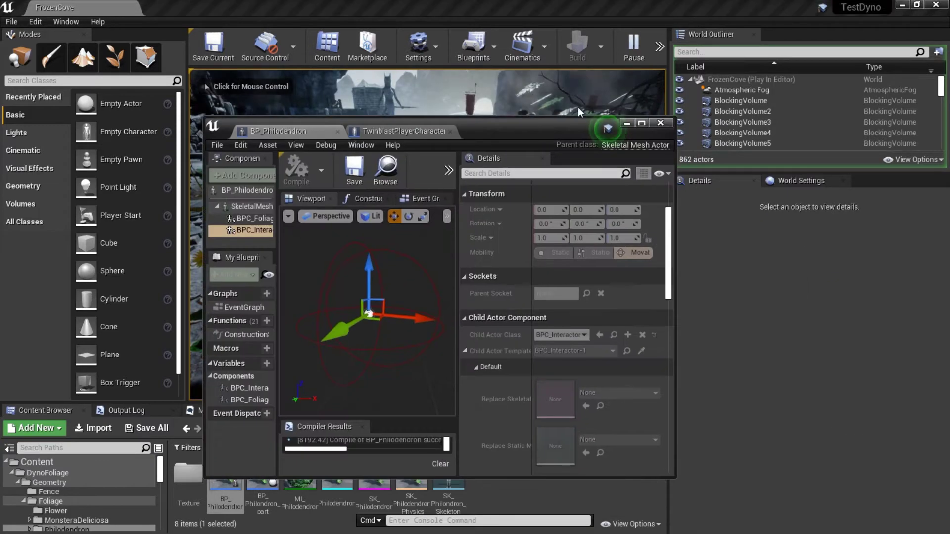
{"action": "left_click", "coordinate": [660, 123]}
{"action": "left_click", "coordinate": [460, 181]}
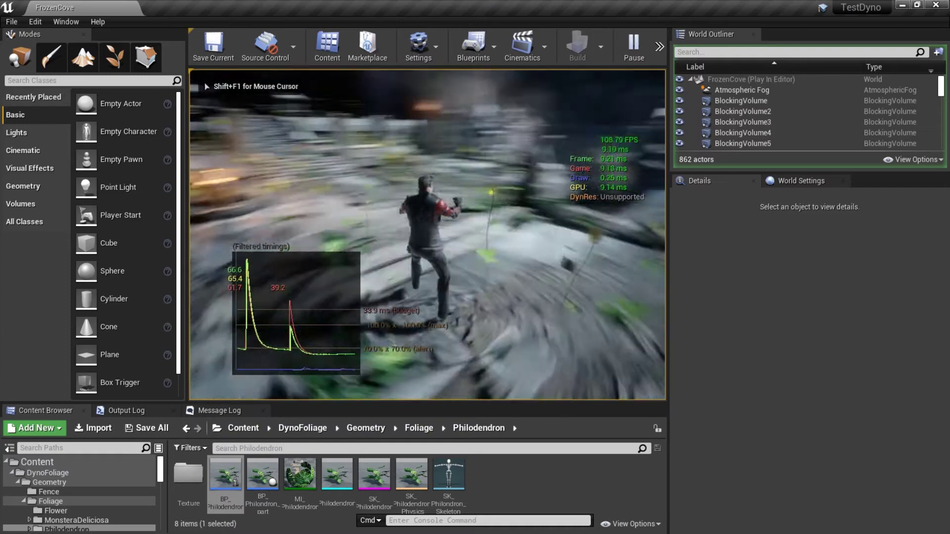
Run the character through the FrozenCove foliage with the frame statistics displayed to examine performance, and end the play session.
{"action": "key", "text": "w"}
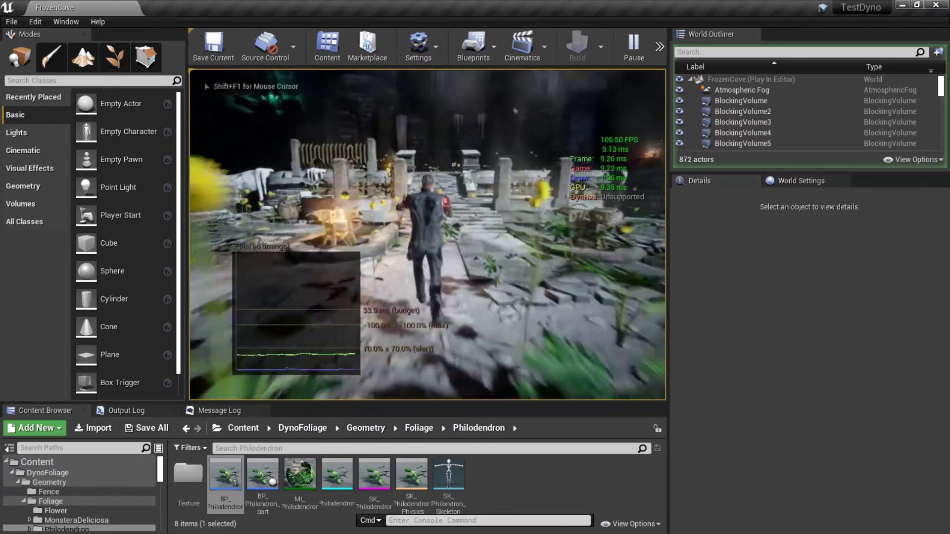
{"action": "key", "text": "w"}
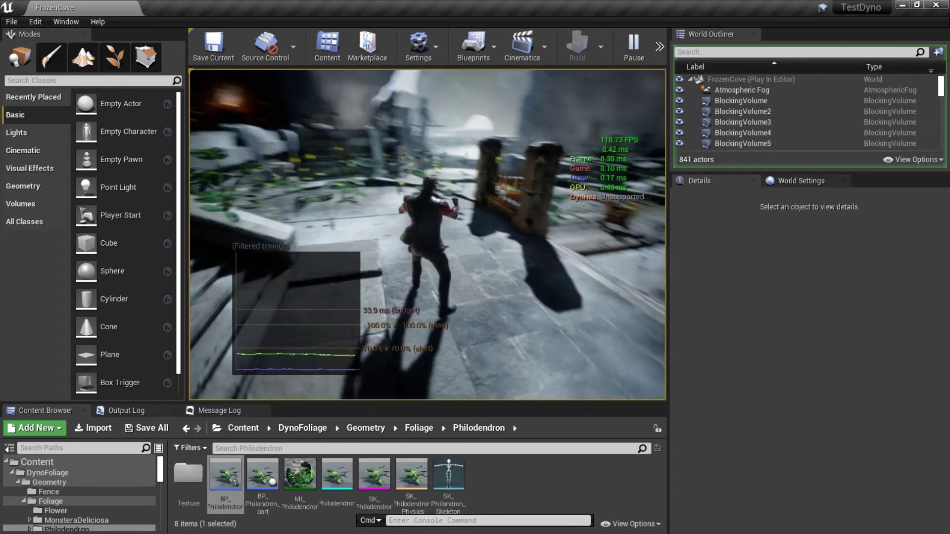
{"action": "key", "text": "w"}
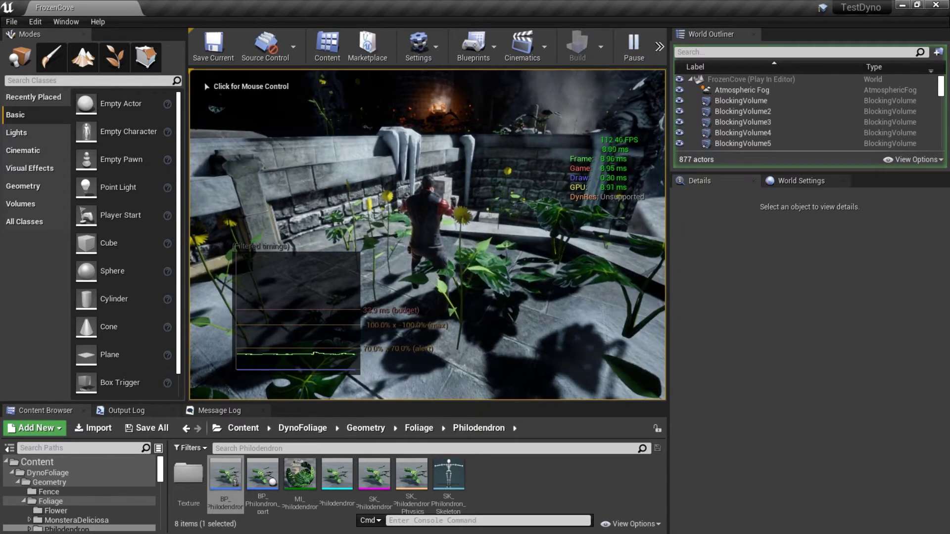
{"action": "left_click_drag", "start_coordinate": [949, 99], "coordinate": [564, 127]}
{"action": "left_click", "coordinate": [753, 126]}
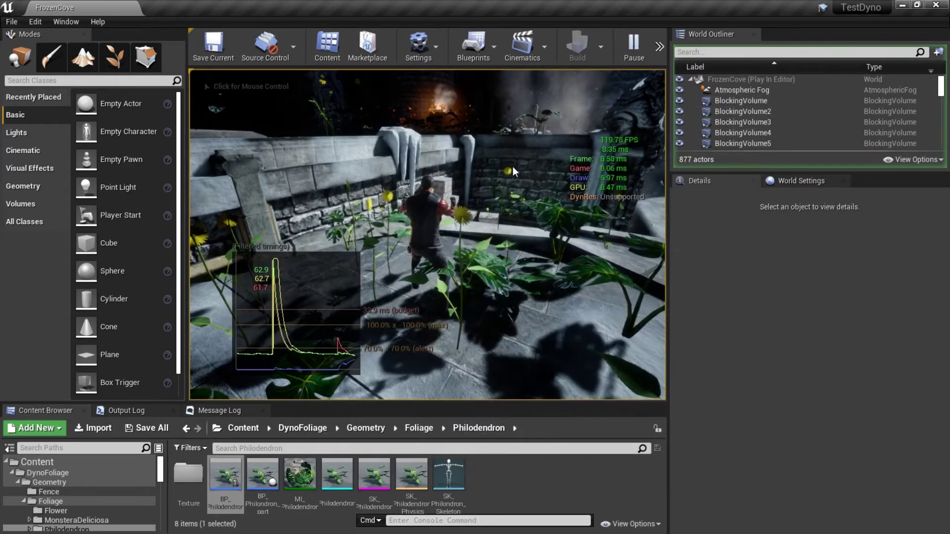
{"action": "left_click", "coordinate": [544, 208]}
{"action": "key", "text": "w"}
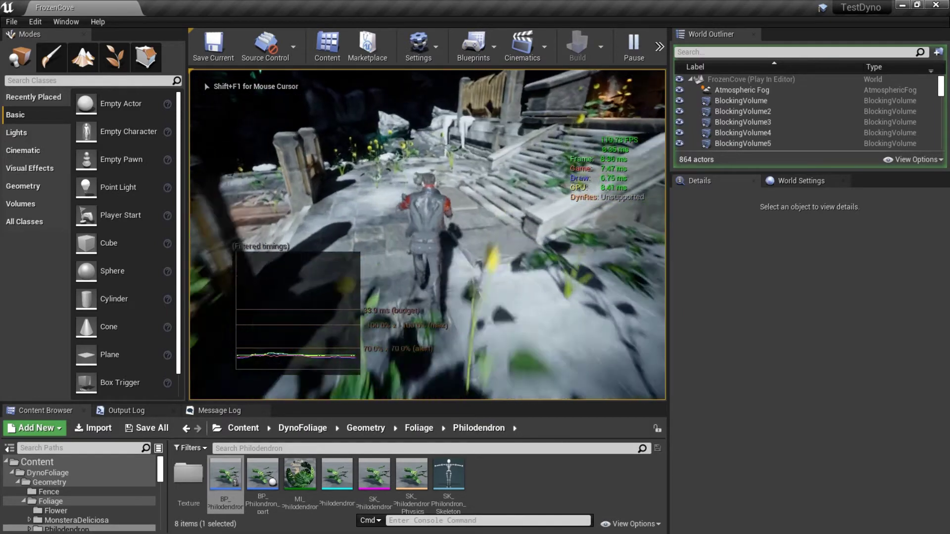
{"action": "key", "text": "w"}
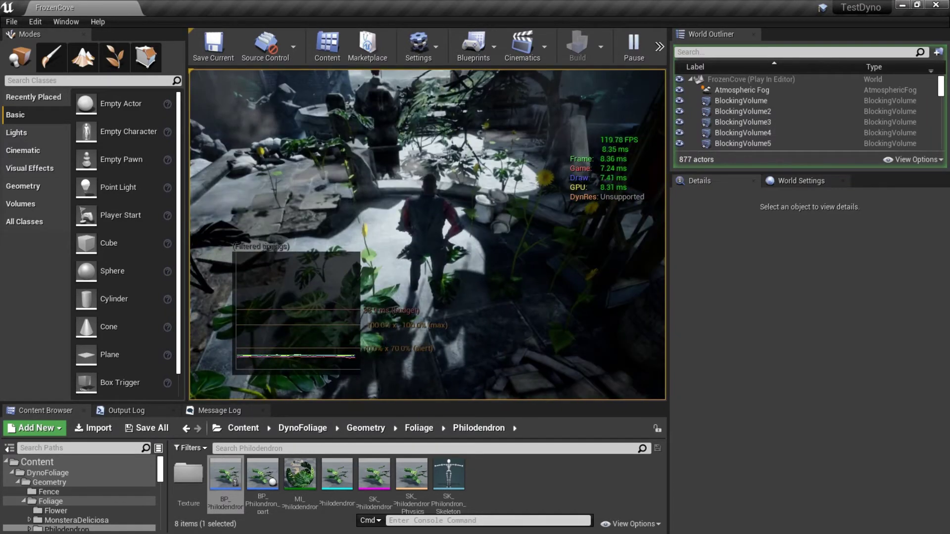
{"action": "key", "text": "w"}
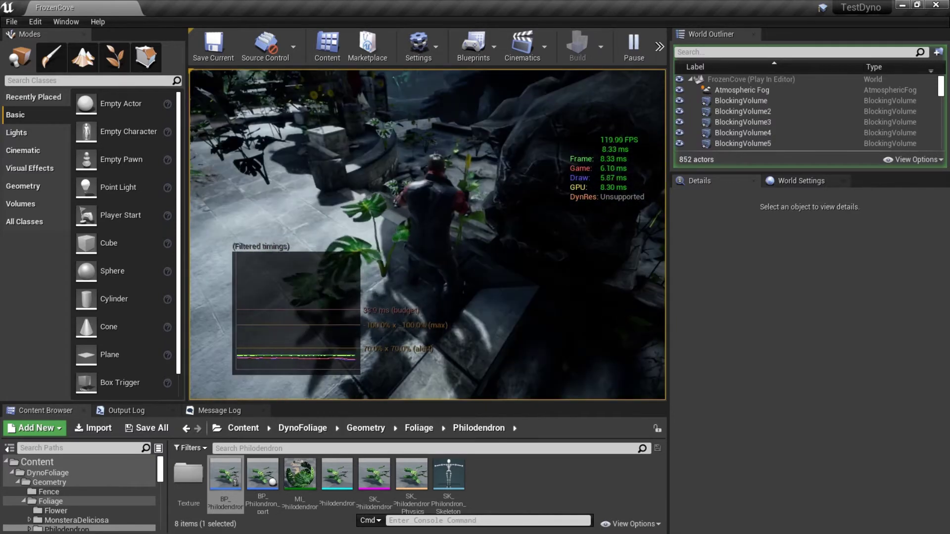
{"action": "key", "text": "w"}
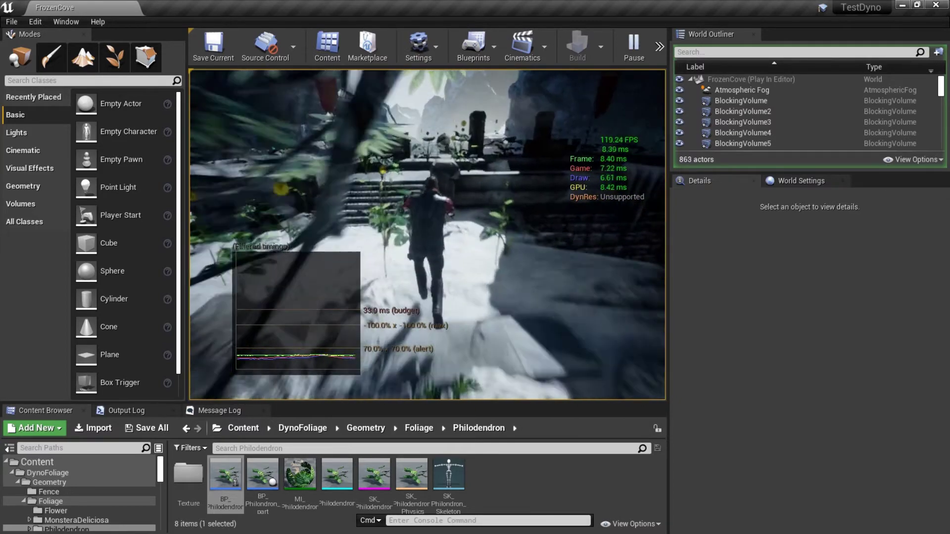
{"action": "key", "text": "Escape"}
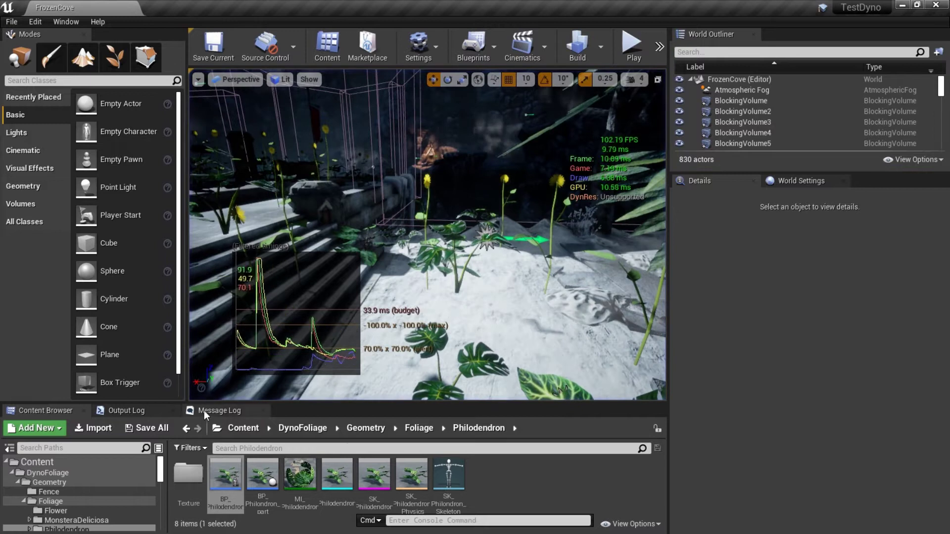
Open the Demo_FoliageLevel map from the Map folder of DynoFoliage.
{"action": "left_click", "coordinate": [305, 424]}
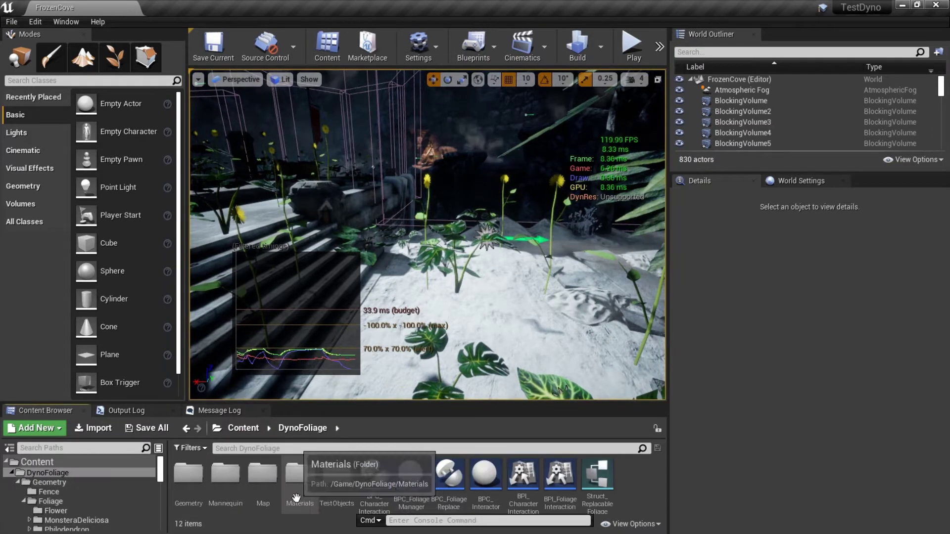
{"action": "double_click", "coordinate": [253, 476]}
{"action": "double_click", "coordinate": [227, 475]}
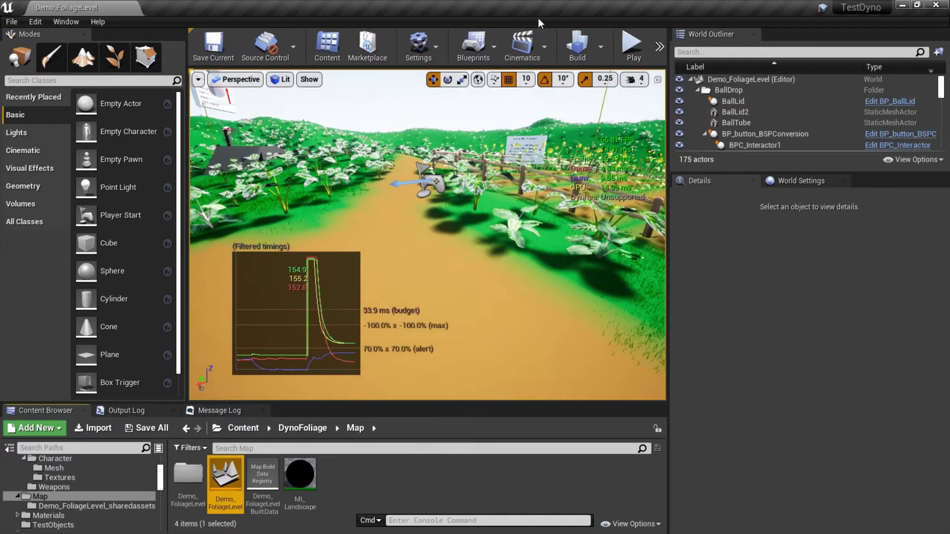
Play the demo level, walk the character to the ball-release button platform, and stop the session.
{"action": "key", "text": "alt+p"}
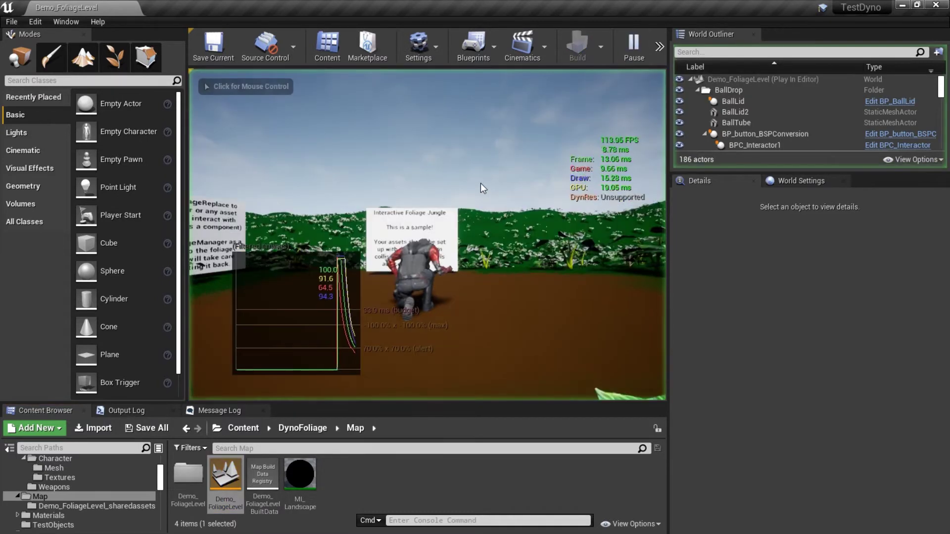
{"action": "key", "text": "w"}
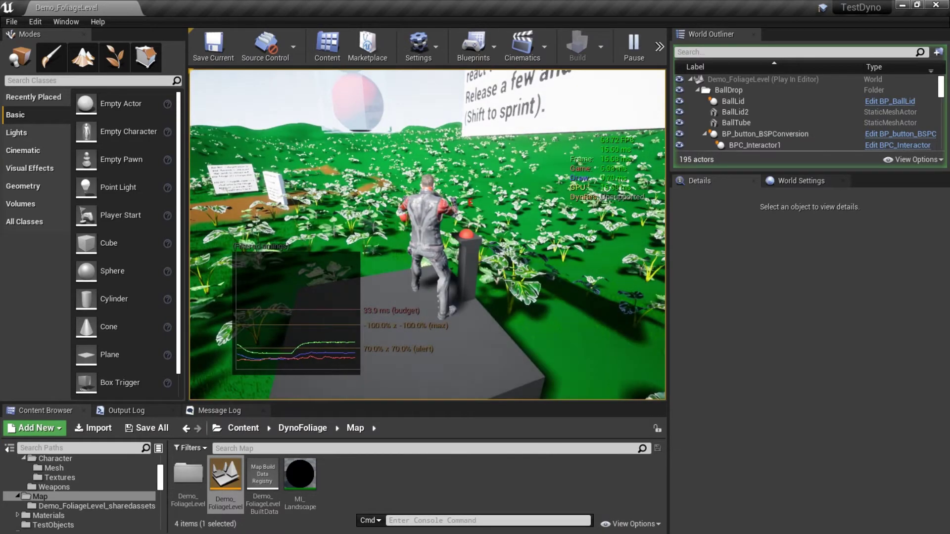
{"action": "key", "text": "a"}
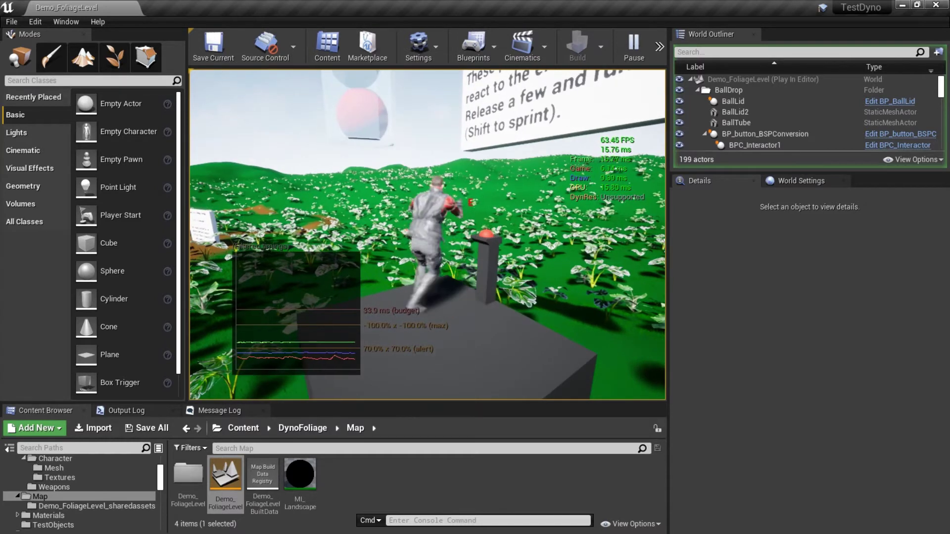
{"action": "key", "text": "Escape"}
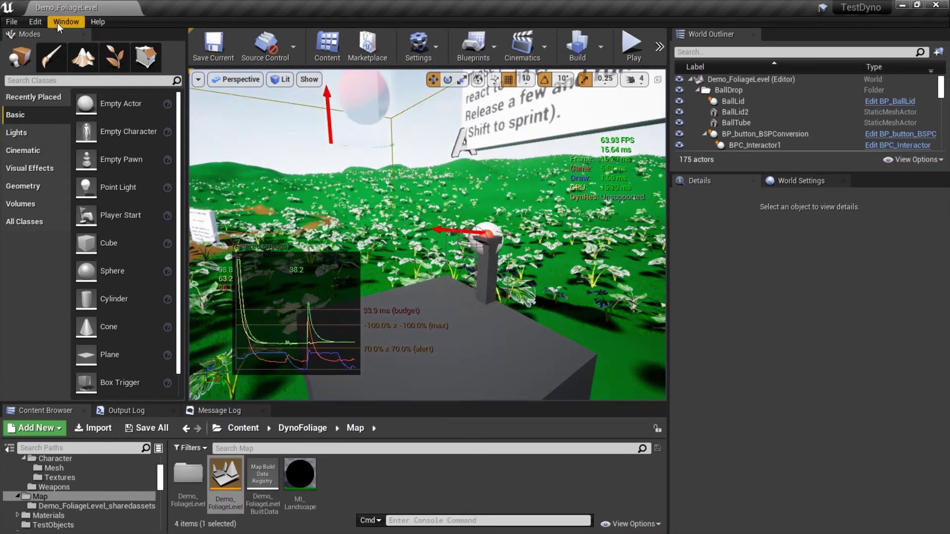
Open the project's engine collision settings and expand the presets to review the custom foliage channels and profiles.
{"action": "left_click", "coordinate": [57, 22]}
{"action": "left_click", "coordinate": [44, 20]}
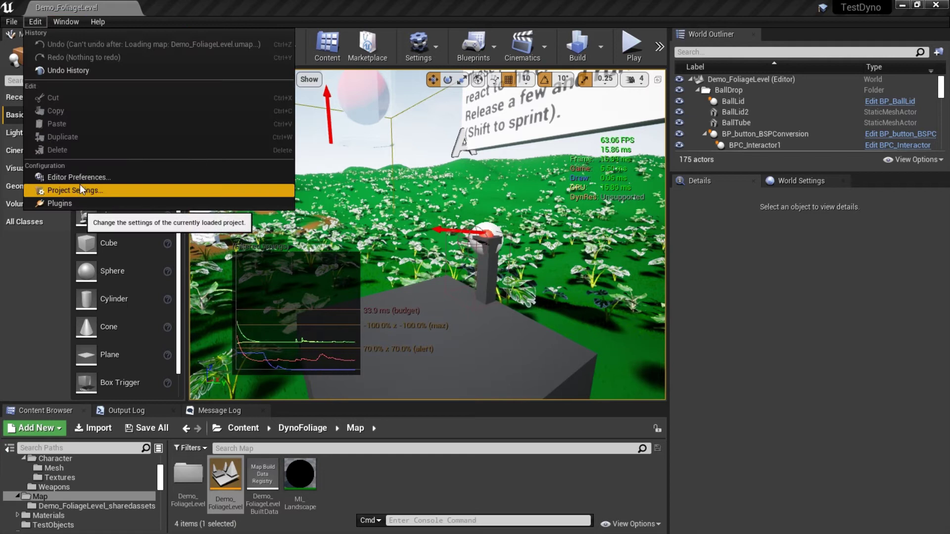
{"action": "left_click", "coordinate": [110, 188]}
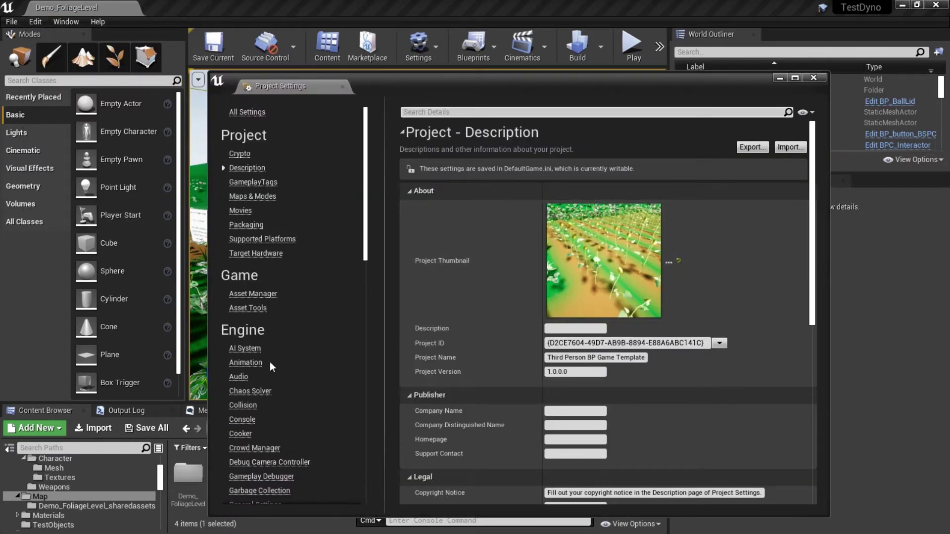
{"action": "left_click", "coordinate": [244, 407]}
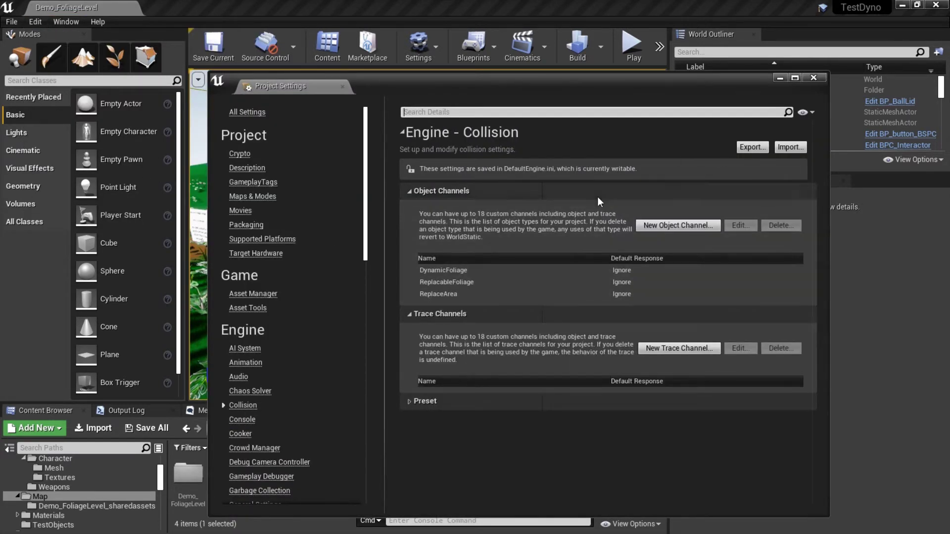
{"action": "left_click", "coordinate": [409, 402]}
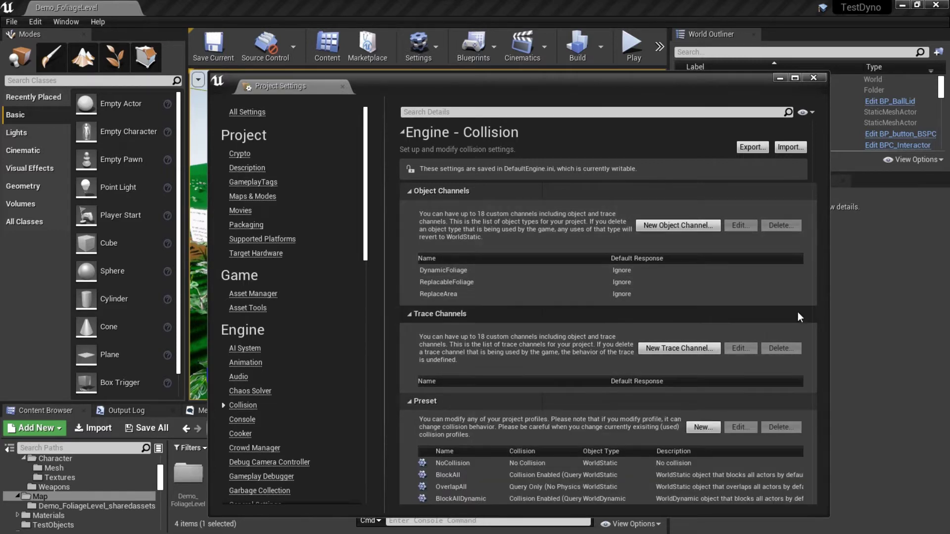
{"action": "scroll", "coordinate": [611, 300], "scroll_direction": "down", "scroll_amount": 6}
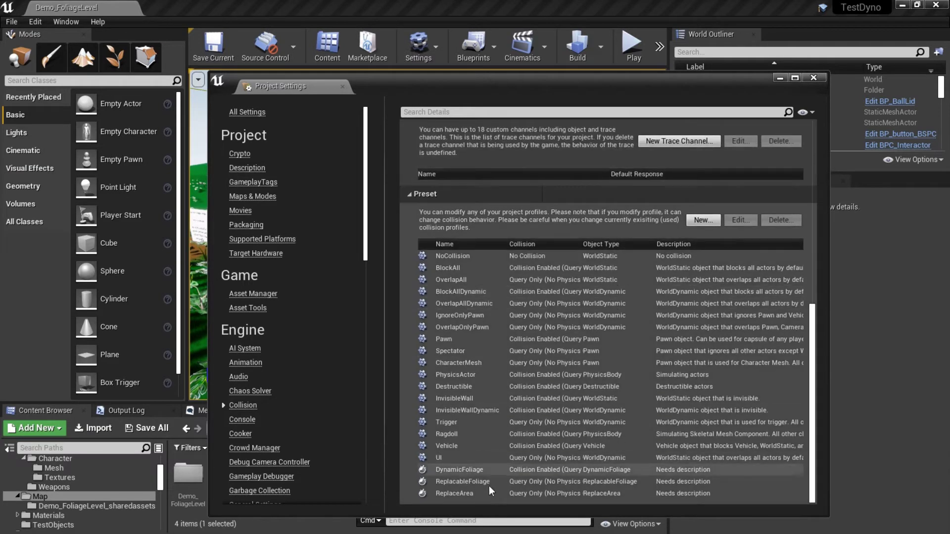
Inspect the collision responses of the ReplaceArea, DynamicFoliage and ReplacableFoliage presets without changing them, and close the project settings.
{"action": "double_click", "coordinate": [459, 494]}
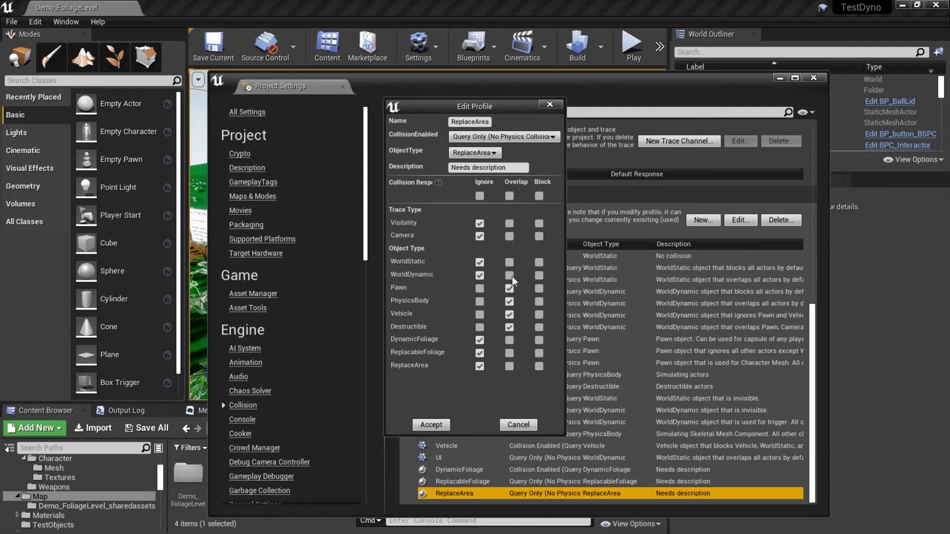
{"action": "left_click", "coordinate": [523, 426]}
{"action": "left_click", "coordinate": [461, 469]}
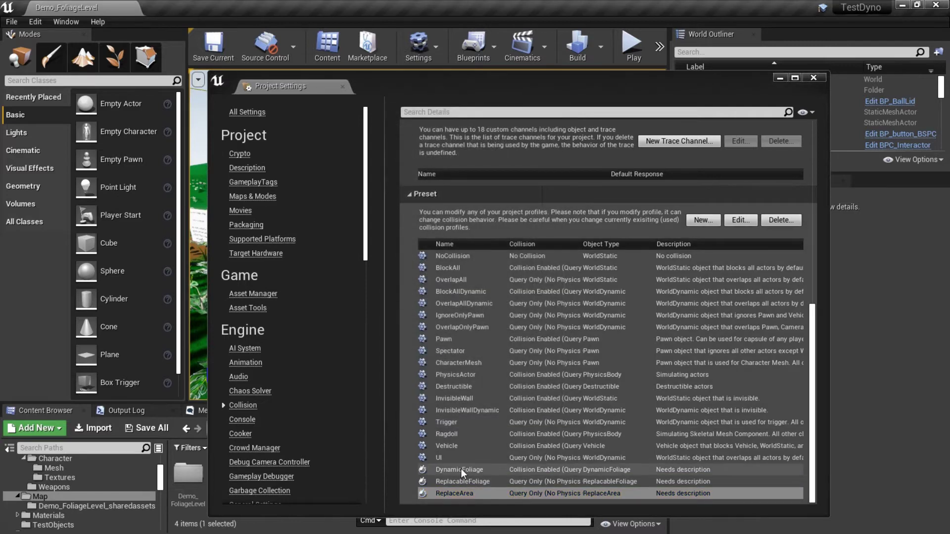
{"action": "double_click", "coordinate": [462, 468]}
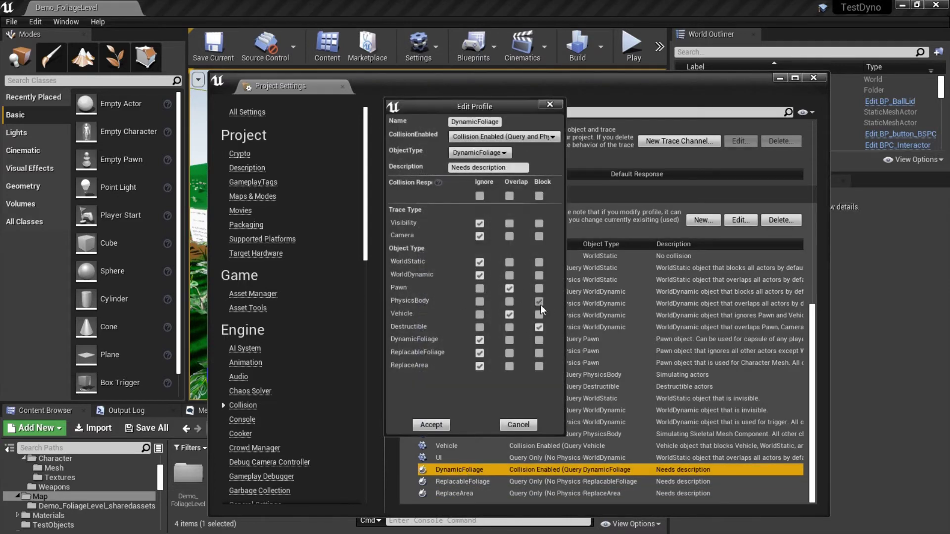
{"action": "left_click", "coordinate": [530, 425]}
{"action": "double_click", "coordinate": [528, 483]}
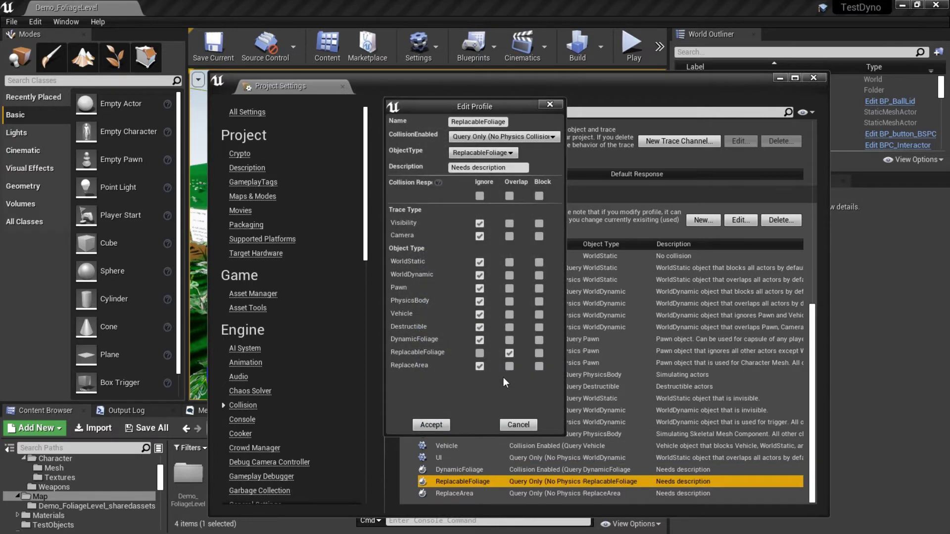
{"action": "left_click", "coordinate": [515, 424]}
{"action": "left_click", "coordinate": [821, 81]}
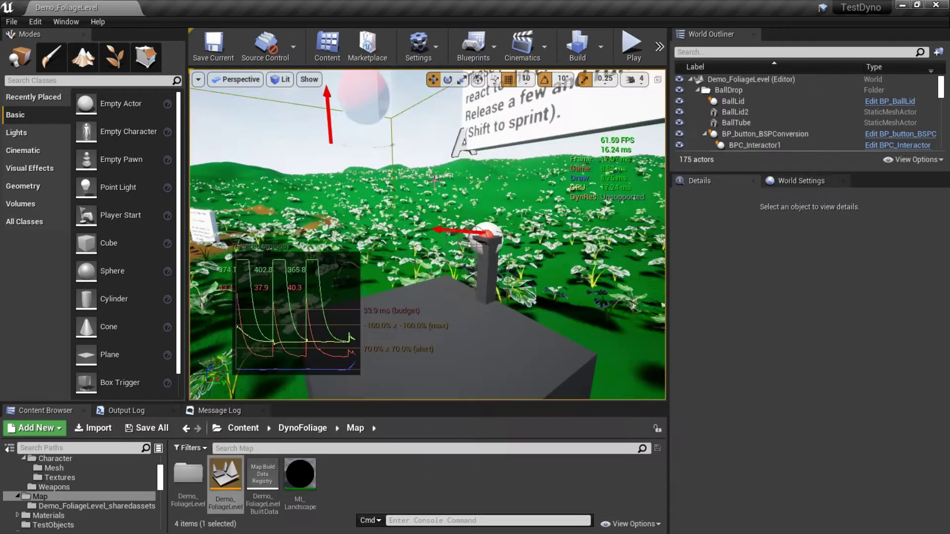
Open the BP_TestBall blueprint from the TestObjects folder of DynoFoliage.
{"action": "left_click", "coordinate": [311, 429]}
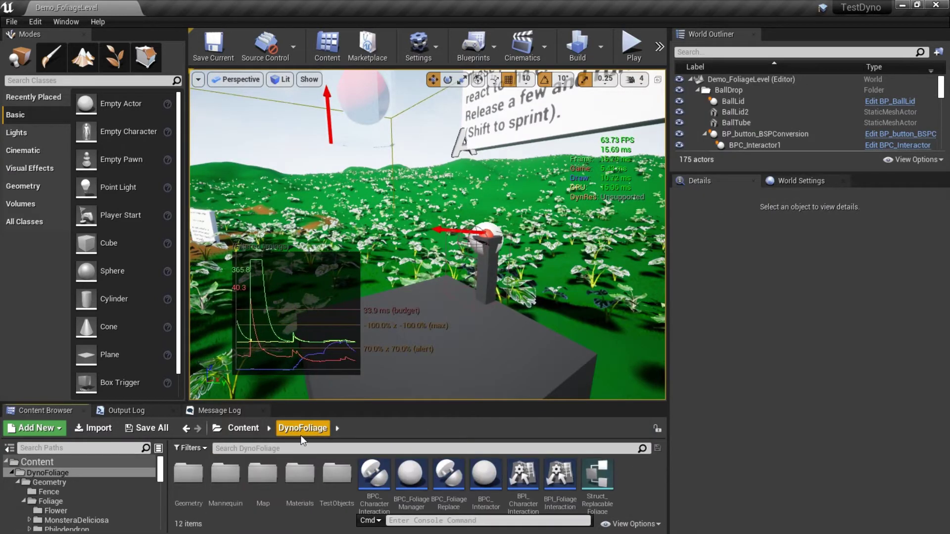
{"action": "double_click", "coordinate": [336, 474]}
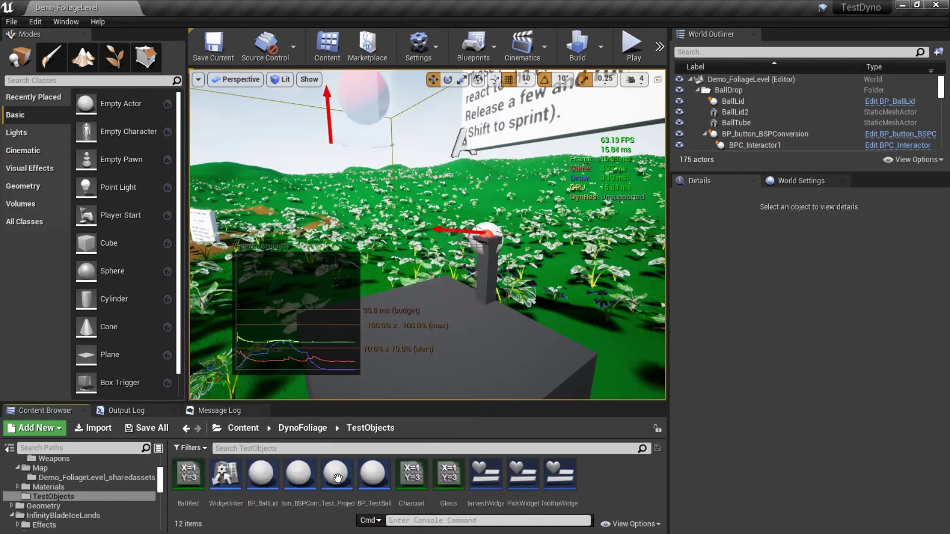
{"action": "double_click", "coordinate": [374, 475]}
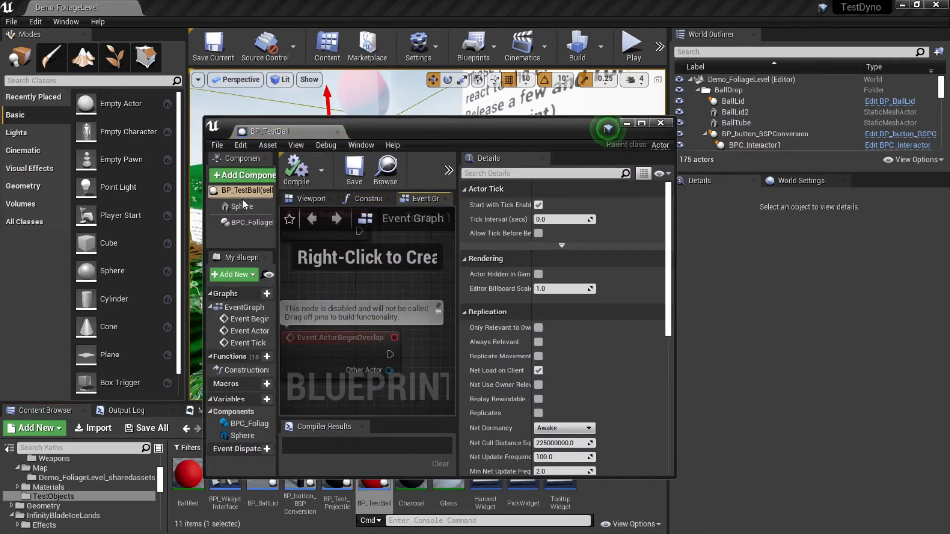
Delete the three disabled default event nodes from BP_TestBall's event graph.
{"action": "left_click", "coordinate": [232, 207]}
{"action": "scroll", "coordinate": [386, 271], "scroll_direction": "down", "scroll_amount": 5}
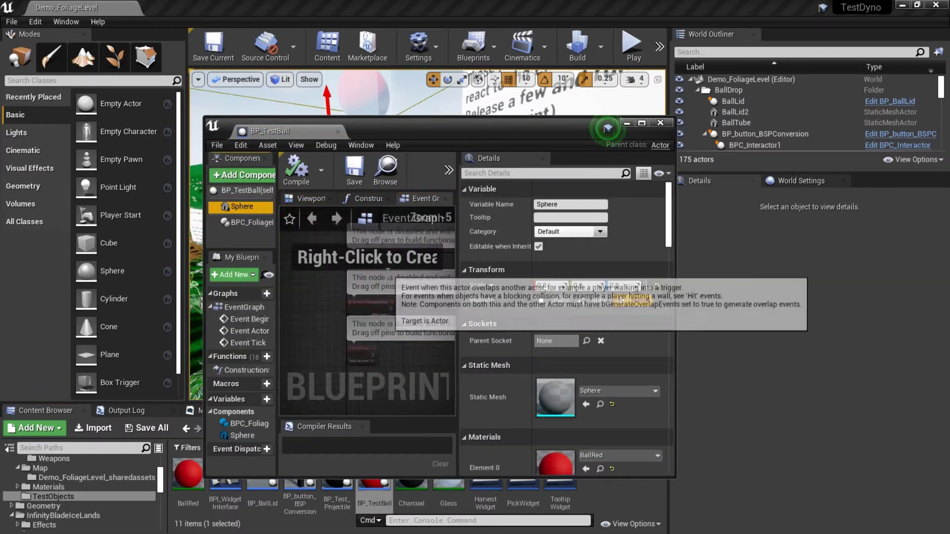
{"action": "scroll", "coordinate": [386, 278], "scroll_direction": "down", "scroll_amount": 4}
{"action": "right_click_drag", "start_coordinate": [395, 319], "coordinate": [384, 359]}
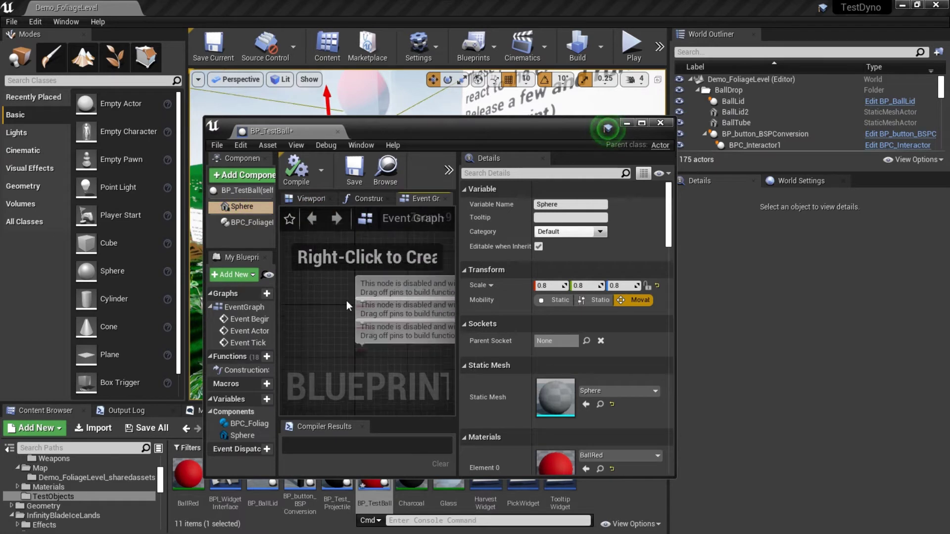
{"action": "left_click_drag", "start_coordinate": [339, 290], "coordinate": [406, 360]}
{"action": "key", "text": "Delete"}
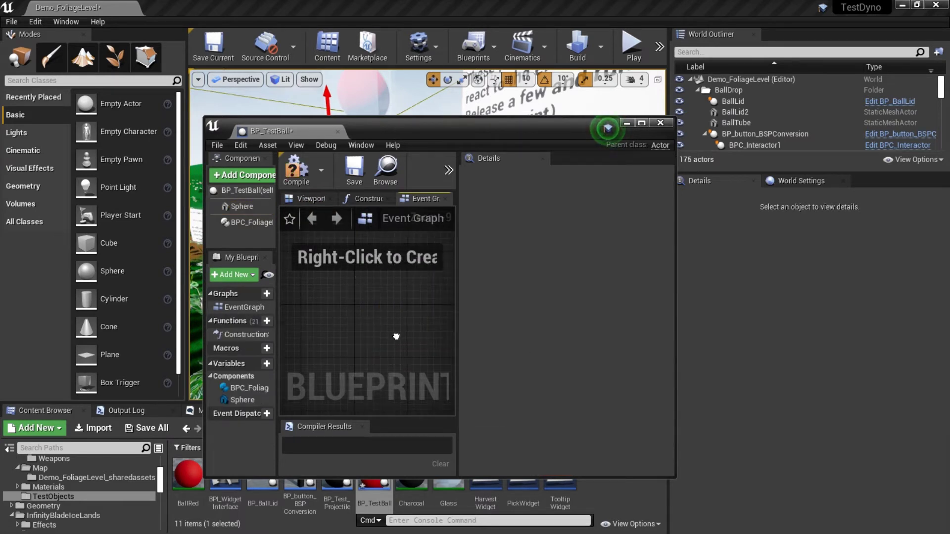
{"action": "right_click_drag", "start_coordinate": [396, 335], "coordinate": [338, 308]}
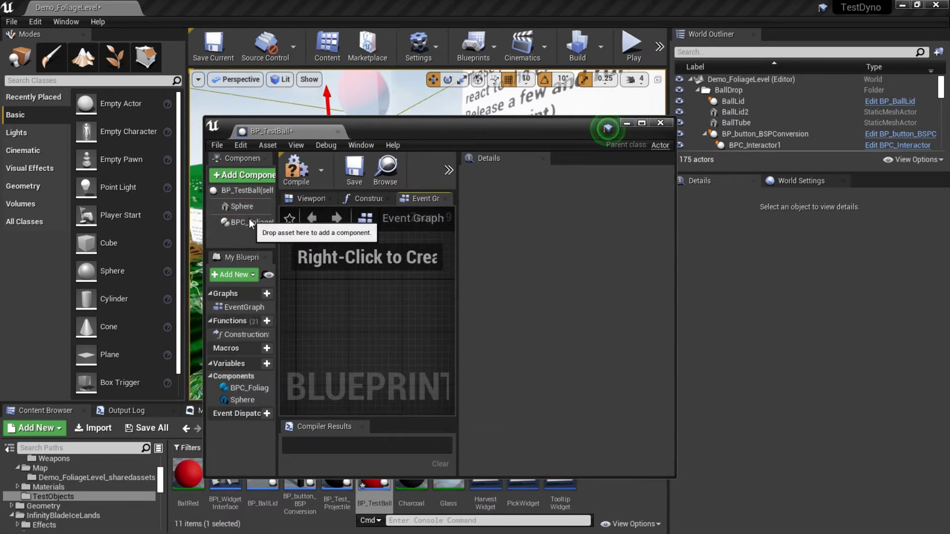
Examine the Sphere component's collision preset and its responses to the foliage channels in BP_TestBall.
{"action": "left_click", "coordinate": [241, 207]}
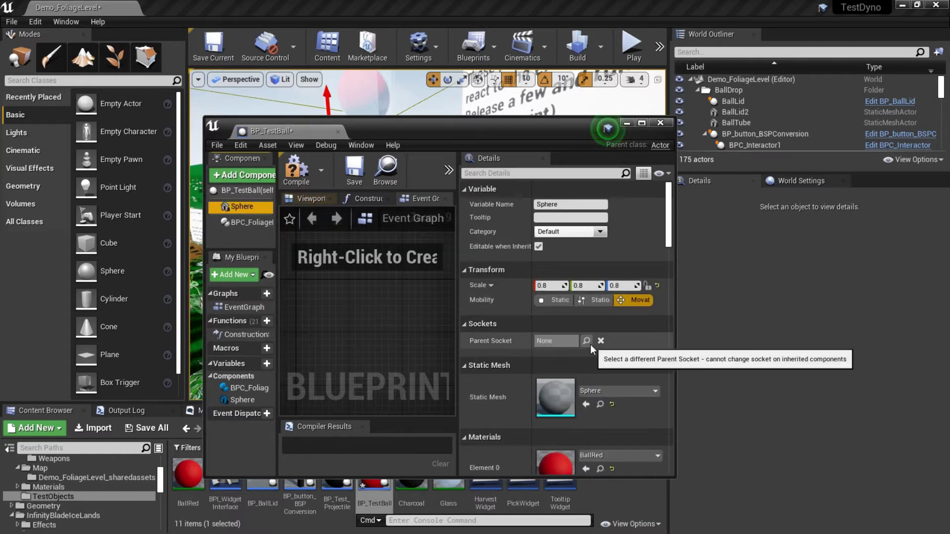
{"action": "scroll", "coordinate": [590, 345], "scroll_direction": "down", "scroll_amount": 8}
{"action": "scroll", "coordinate": [578, 305], "scroll_direction": "down", "scroll_amount": 8}
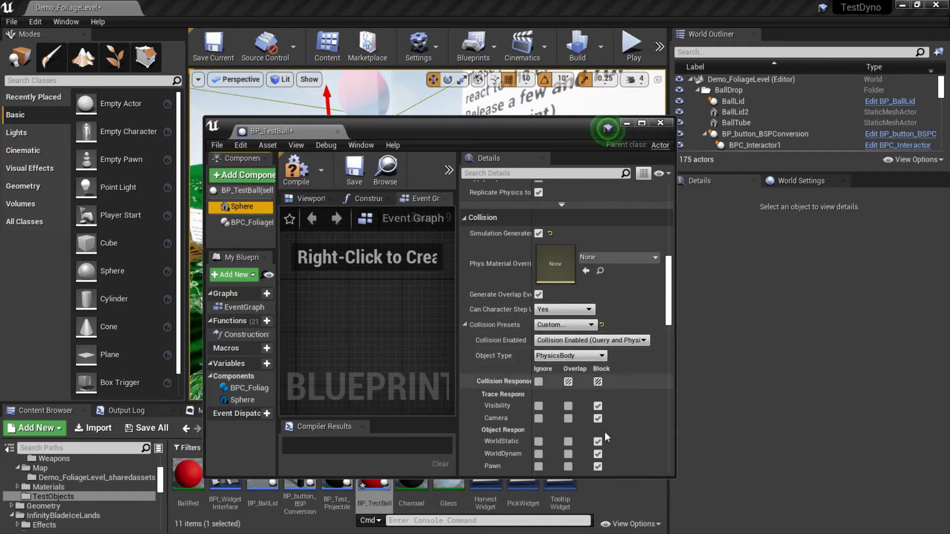
{"action": "scroll", "coordinate": [607, 440], "scroll_direction": "down", "scroll_amount": 5}
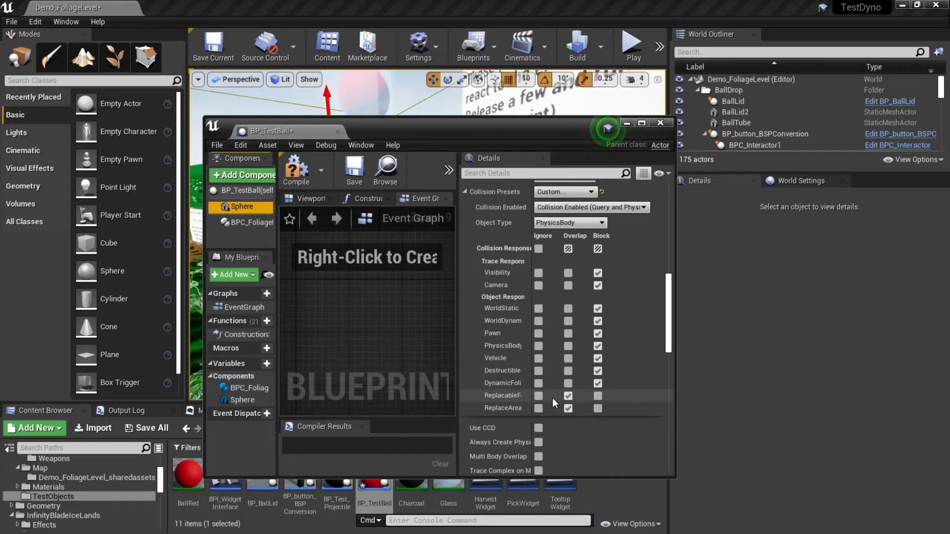
Try the Ignore and Block responses for the Sphere's ReplaceArea channel, and return it to Overlap.
{"action": "left_click", "coordinate": [568, 408]}
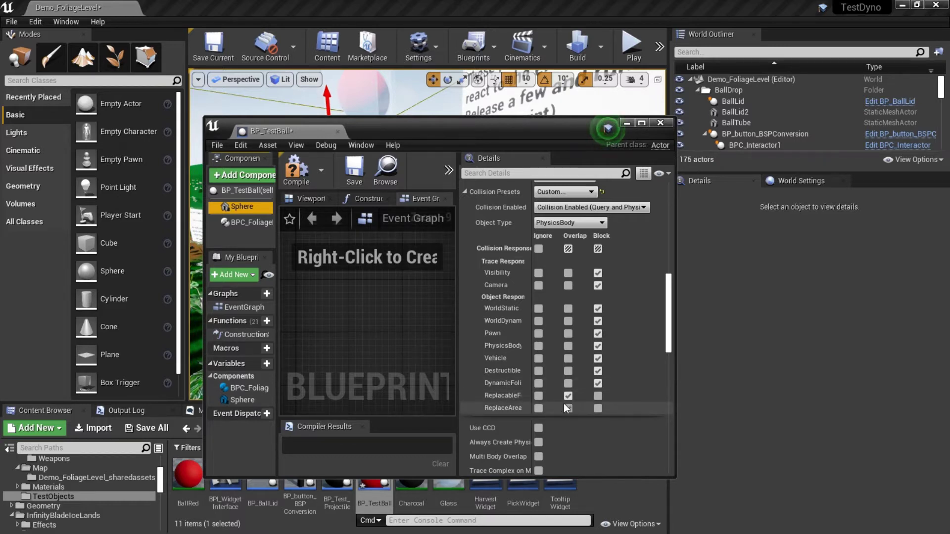
{"action": "left_click", "coordinate": [567, 407]}
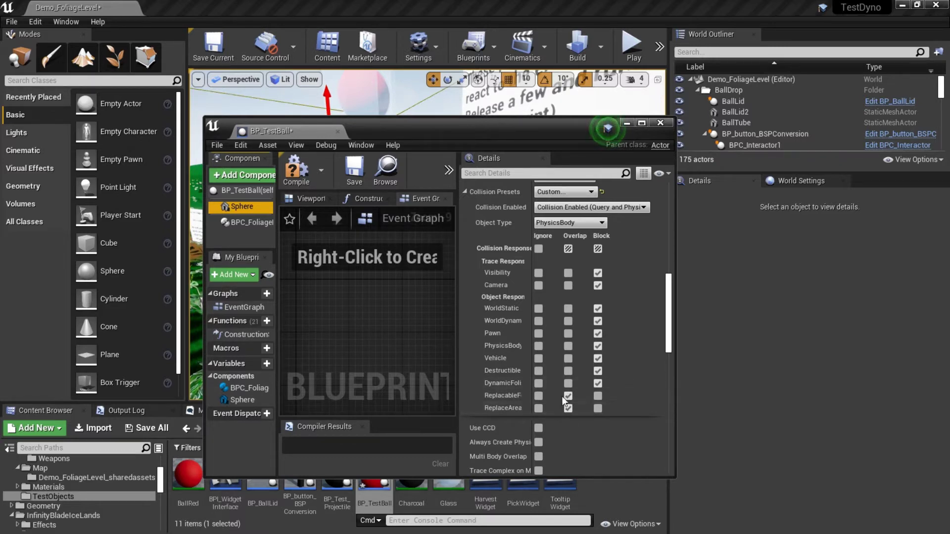
{"action": "left_click", "coordinate": [568, 407]}
{"action": "left_click", "coordinate": [538, 408]}
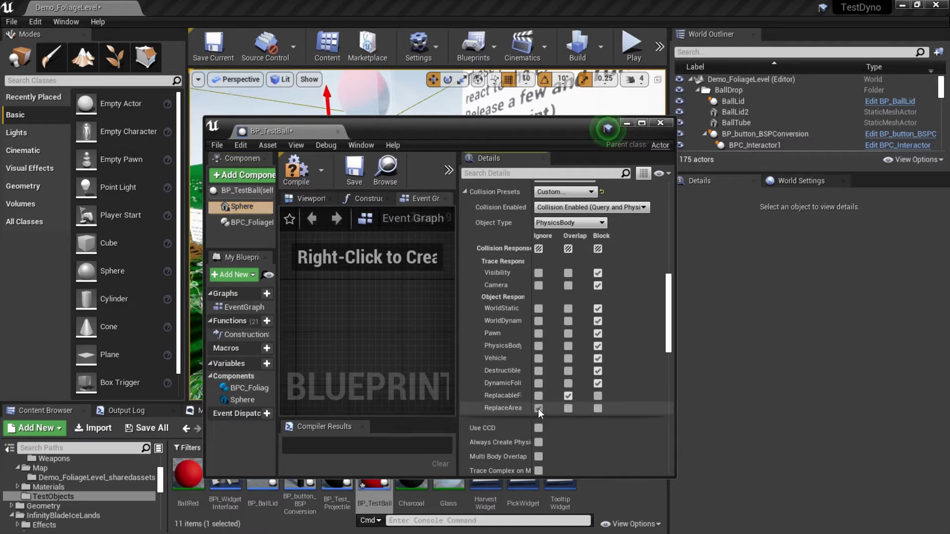
{"action": "left_click", "coordinate": [596, 408]}
{"action": "left_click", "coordinate": [567, 408]}
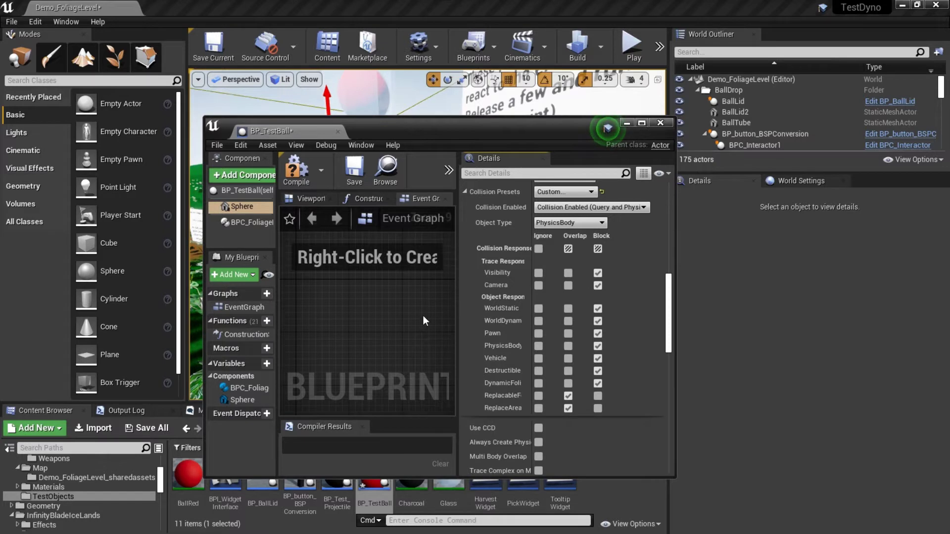
Compile and save BP_TestBall, and close its blueprint window.
{"action": "left_click", "coordinate": [296, 171]}
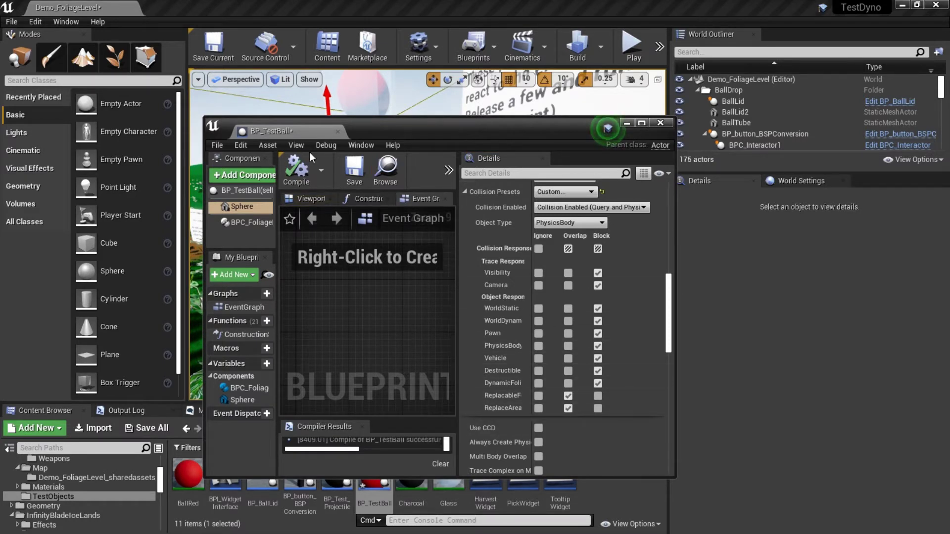
{"action": "left_click", "coordinate": [355, 168]}
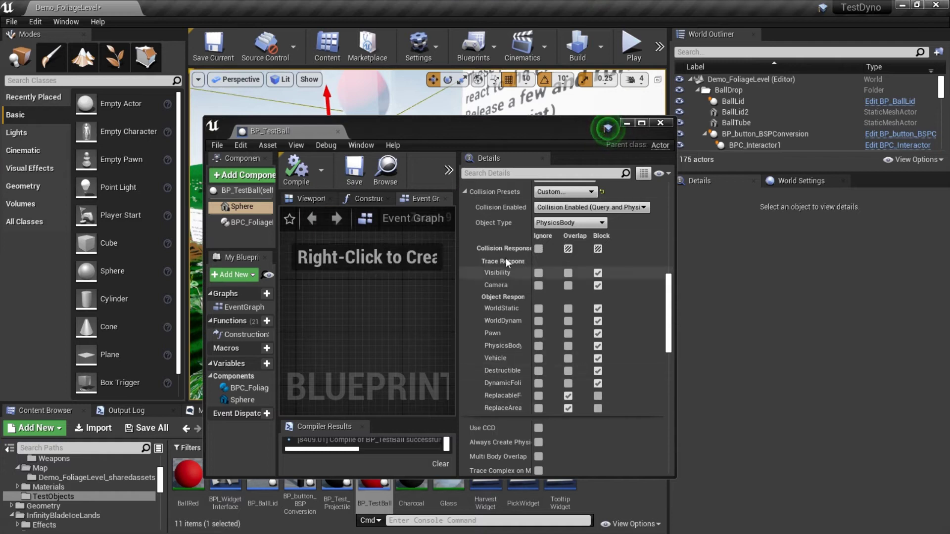
{"action": "scroll", "coordinate": [565, 277], "scroll_direction": "up", "scroll_amount": 5}
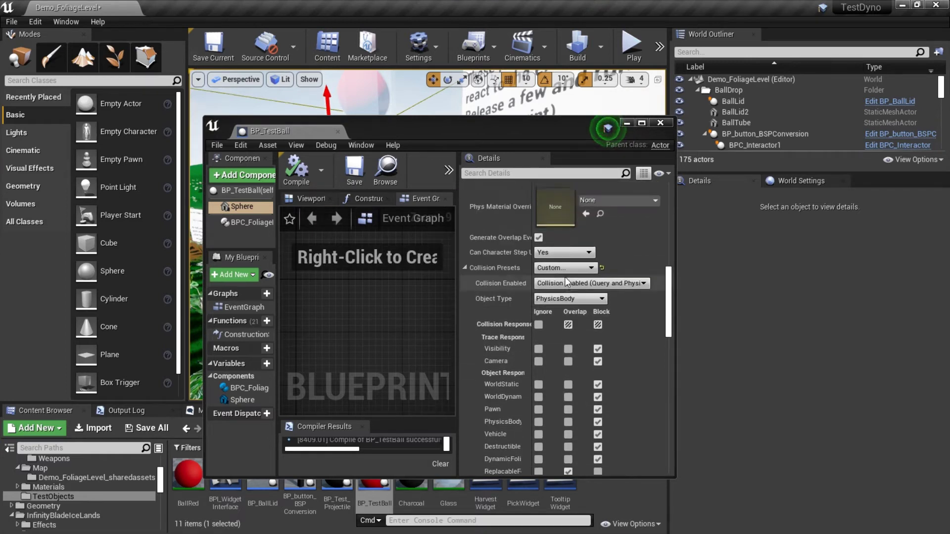
{"action": "left_click_drag", "start_coordinate": [397, 133], "coordinate": [741, 136]}
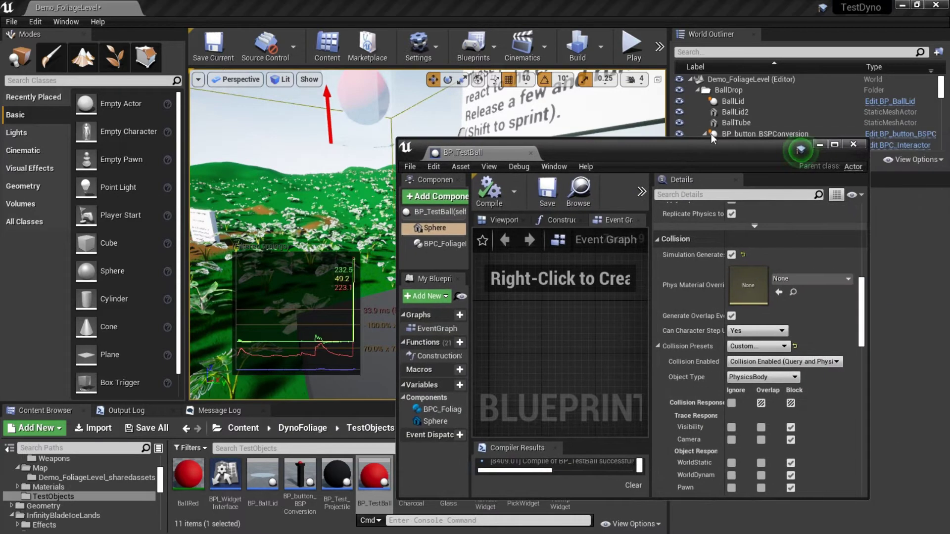
{"action": "left_click", "coordinate": [845, 143]}
Open the BP_button_BSPConversion blueprint, and locate BPC_FoliageManager and BPC_Interactor in the DynoFoliage folder.
{"action": "double_click", "coordinate": [299, 475]}
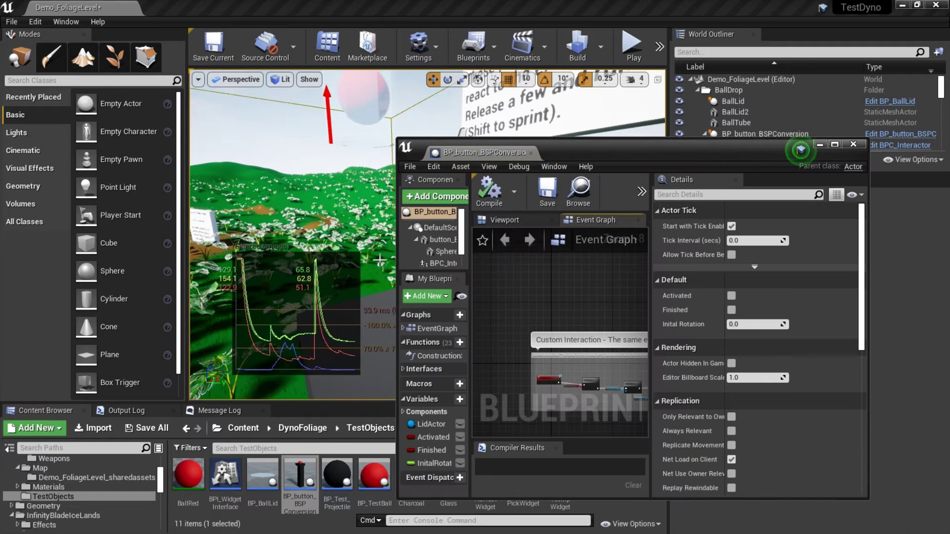
{"action": "left_click", "coordinate": [242, 428]}
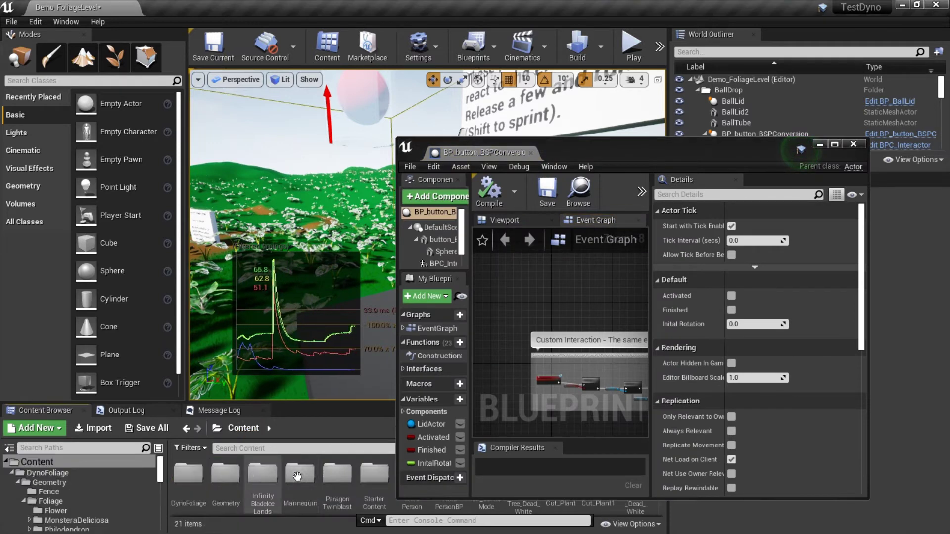
{"action": "double_click", "coordinate": [188, 474]}
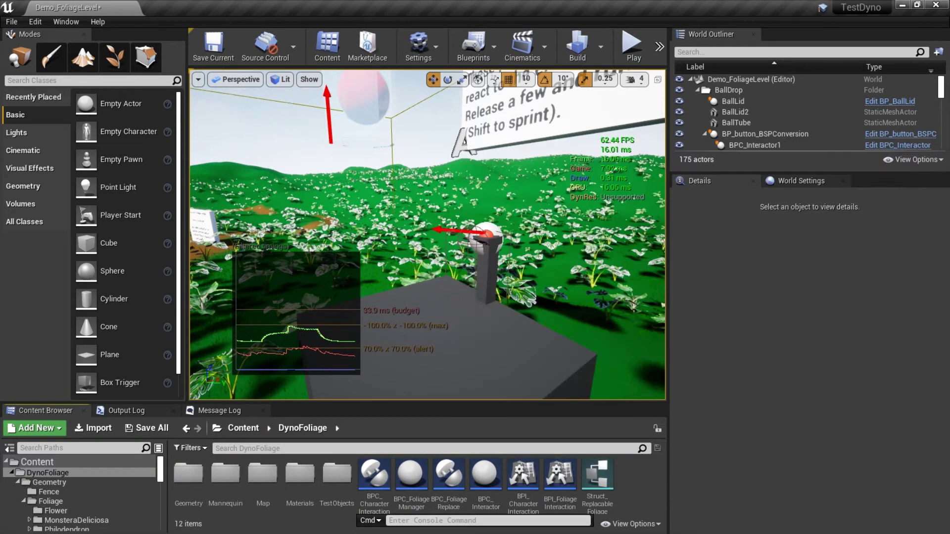
{"action": "left_click", "coordinate": [405, 495]}
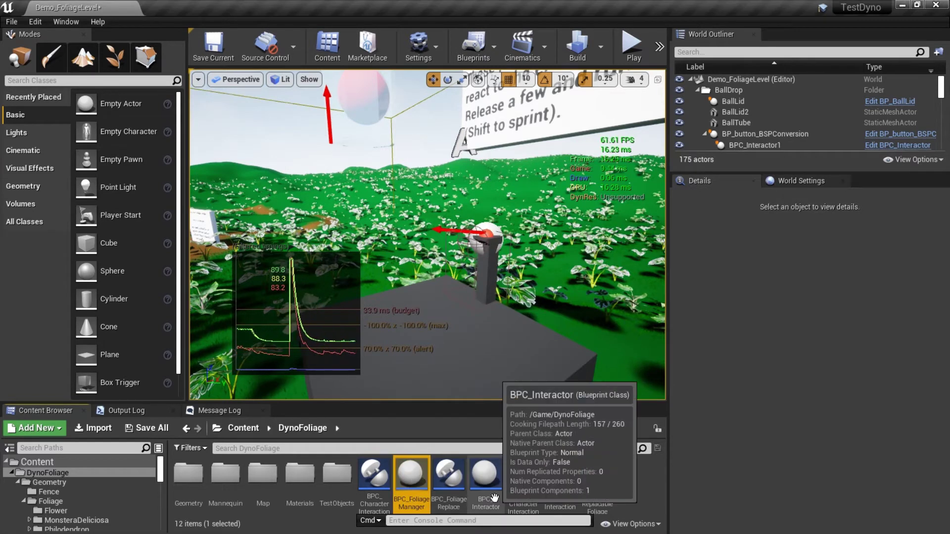
{"action": "left_click", "coordinate": [484, 480], "text": "ctrl"}
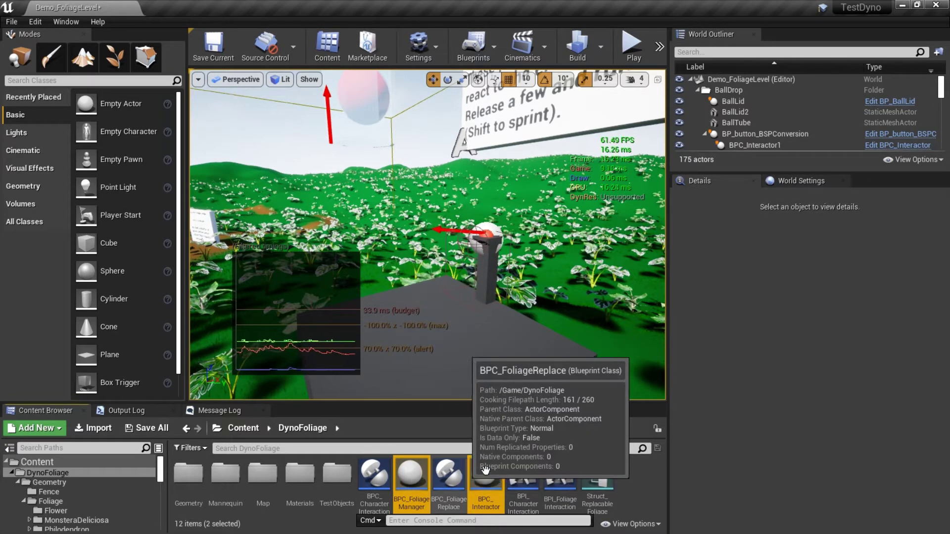
{"action": "left_click", "coordinate": [411, 479]}
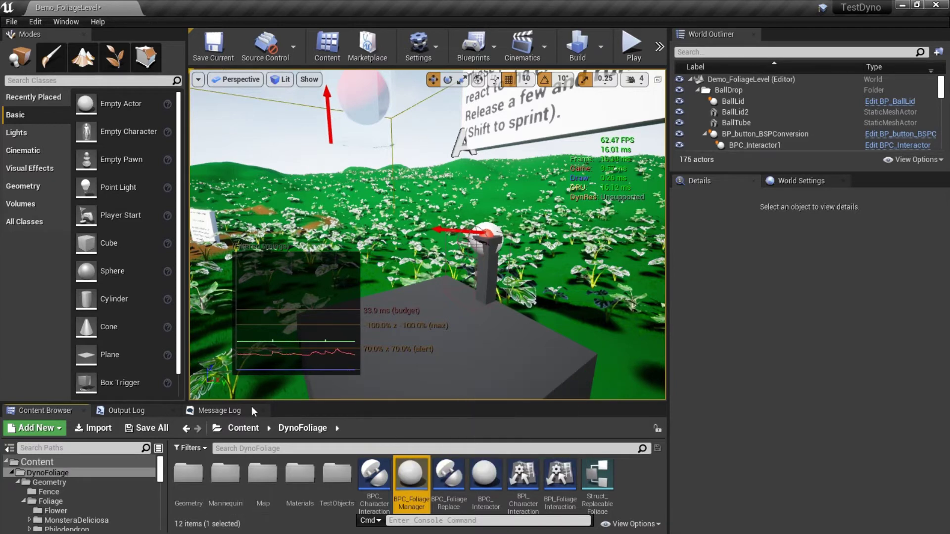
Open the BP_Flower blueprint from DynoFoliage's Geometry/Foliage/Flower folder in a full-size editor window.
{"action": "double_click", "coordinate": [188, 475]}
{"action": "double_click", "coordinate": [226, 475]}
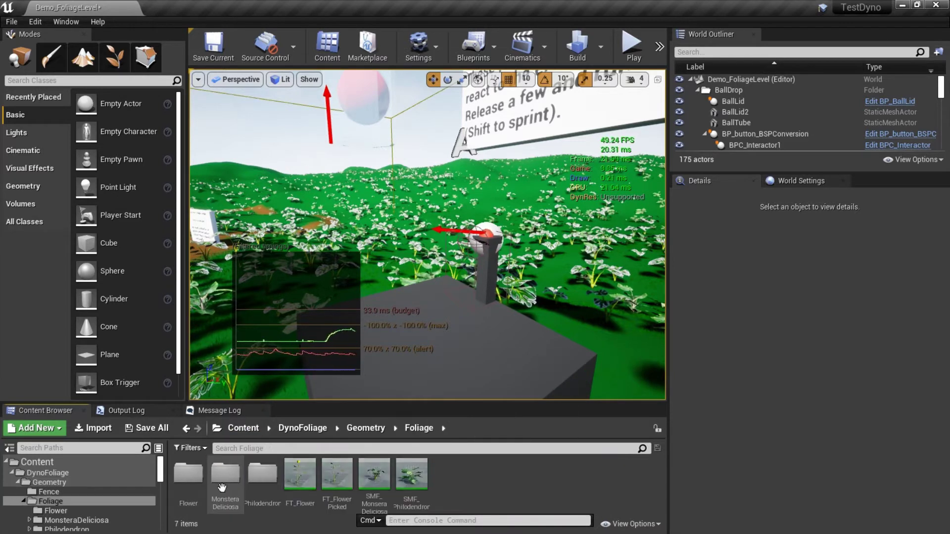
{"action": "double_click", "coordinate": [189, 475]}
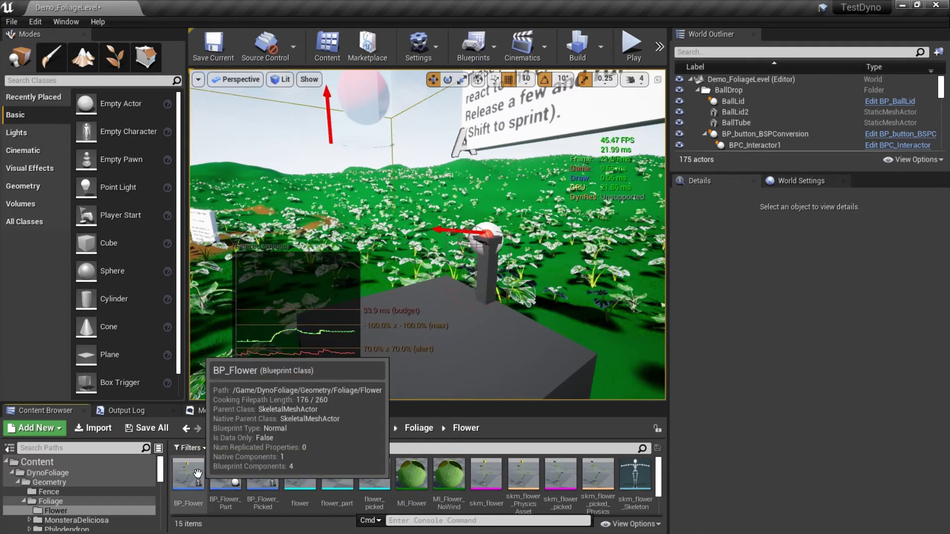
{"action": "left_click", "coordinate": [198, 474]}
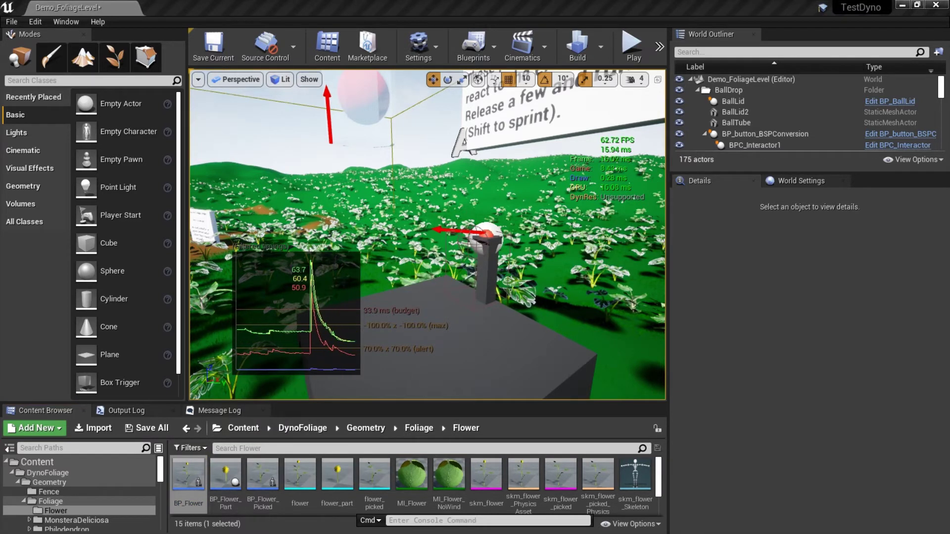
{"action": "left_click_drag", "start_coordinate": [949, 124], "coordinate": [566, 0]}
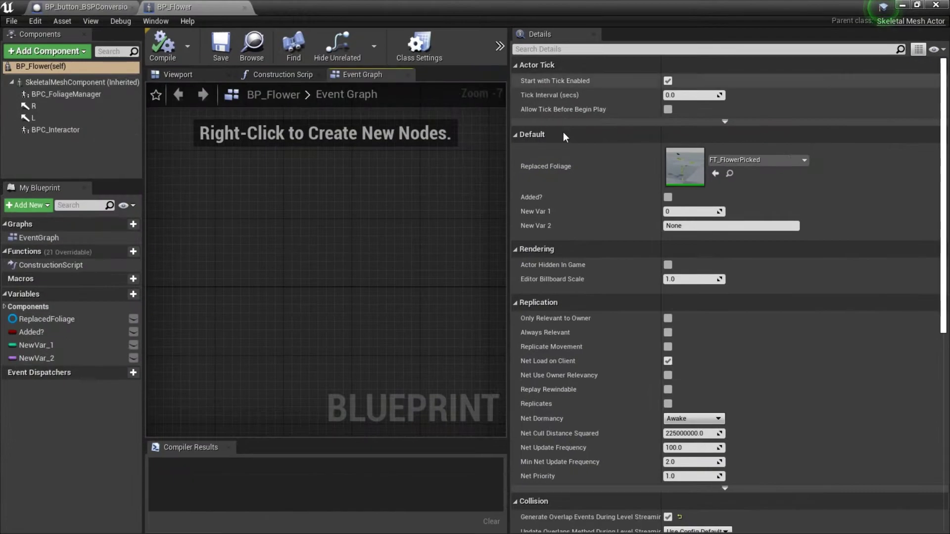
Examine the BPC_FoliageManager component's settings and valid overlap classes in BP_Flower.
{"action": "left_click", "coordinate": [50, 95]}
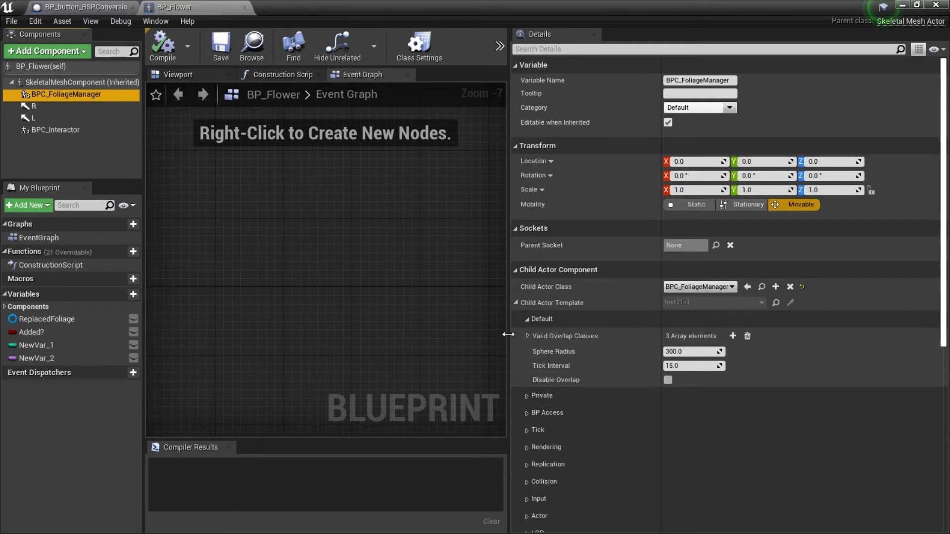
{"action": "left_click", "coordinate": [527, 336]}
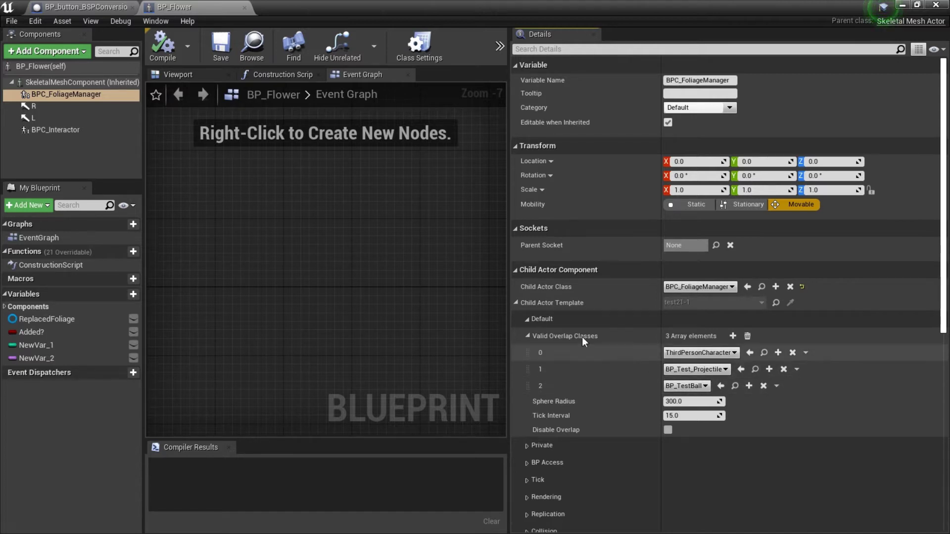
{"action": "left_click", "coordinate": [528, 336]}
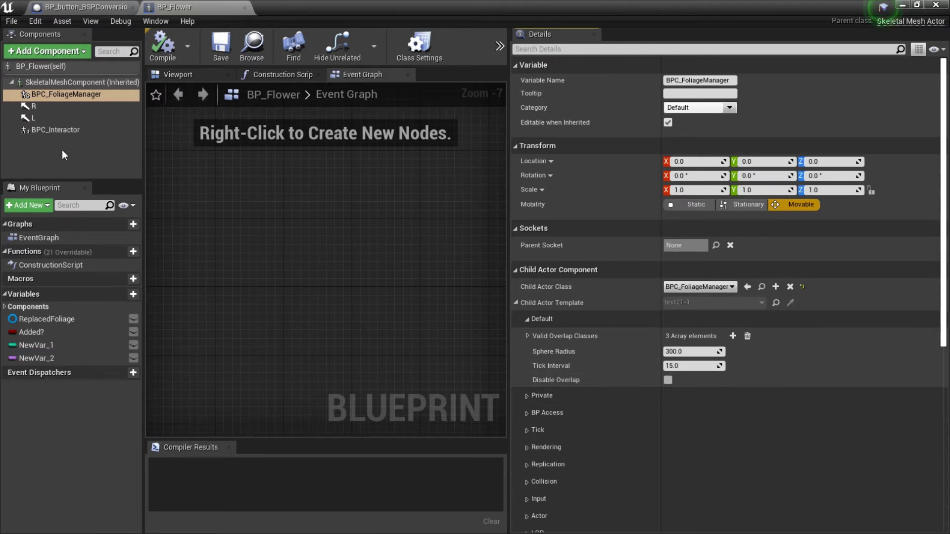
View the flower model and its R and L arrow components in BP_Flower's 3D preview.
{"action": "left_click", "coordinate": [182, 75]}
{"action": "scroll", "coordinate": [309, 223], "scroll_direction": "up", "scroll_amount": 10}
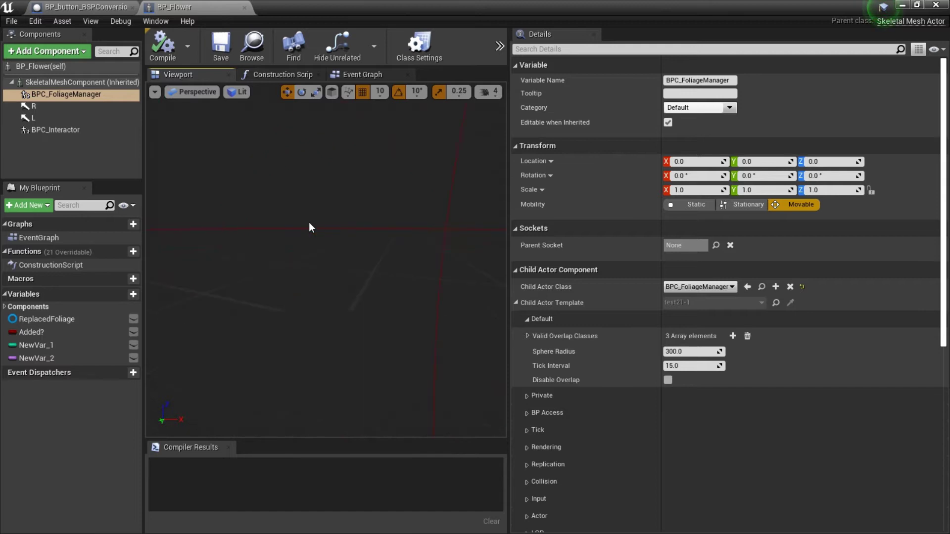
{"action": "scroll", "coordinate": [309, 223], "scroll_direction": "down", "scroll_amount": 8}
{"action": "mouse_move", "coordinate": [309, 223]}
{"action": "right_mouse_down"}
{"action": "mouse_move", "coordinate": [311, 186]}
{"action": "mouse_move", "coordinate": [311, 224]}
{"action": "right_mouse_up"}
{"action": "key", "text": "w"}
{"action": "key", "text": "s"}
{"action": "key", "text": "w"}
{"action": "key", "text": "s"}
{"action": "key", "text": "w"}
{"action": "key", "text": "s"}
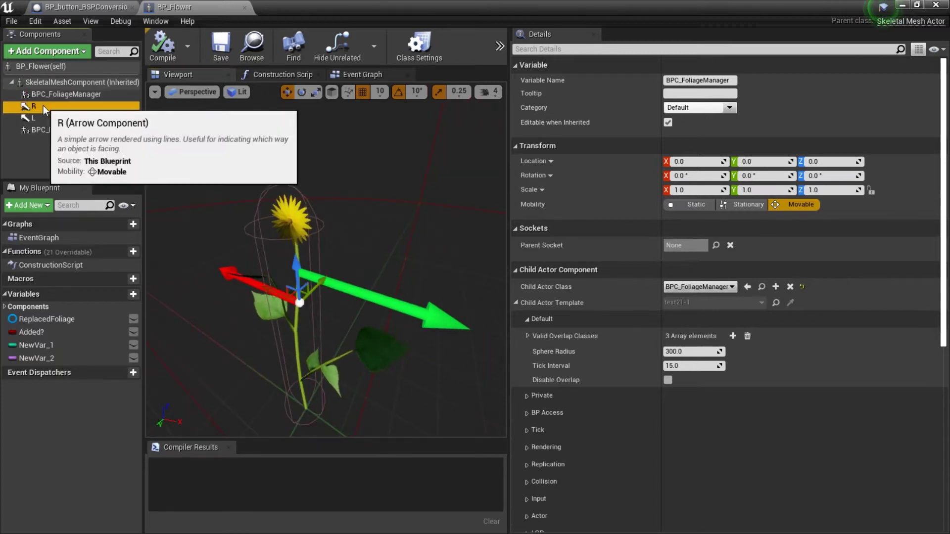
Inspect the L arrow and the BPC_Interactor component's replacement mesh, animation and widget settings in BP_Flower.
{"action": "left_click", "coordinate": [44, 118]}
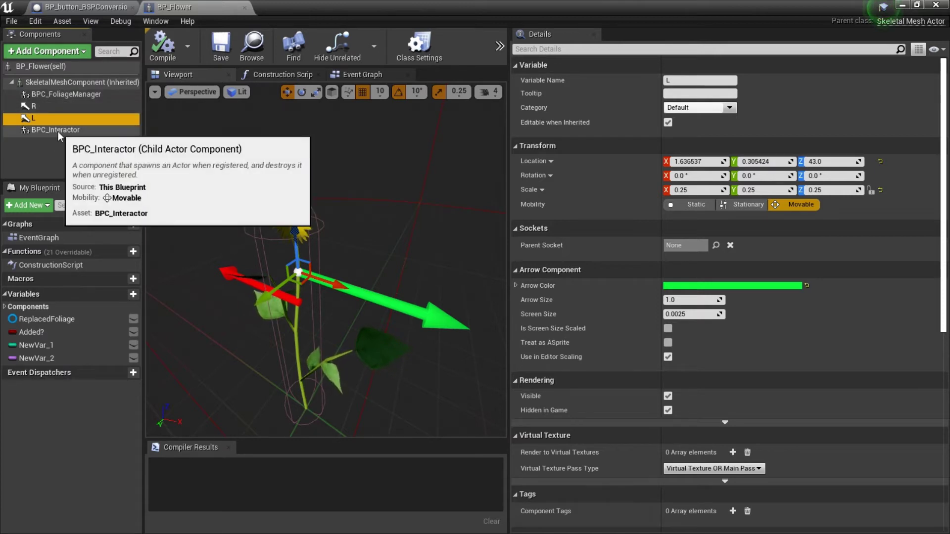
{"action": "left_click", "coordinate": [57, 132]}
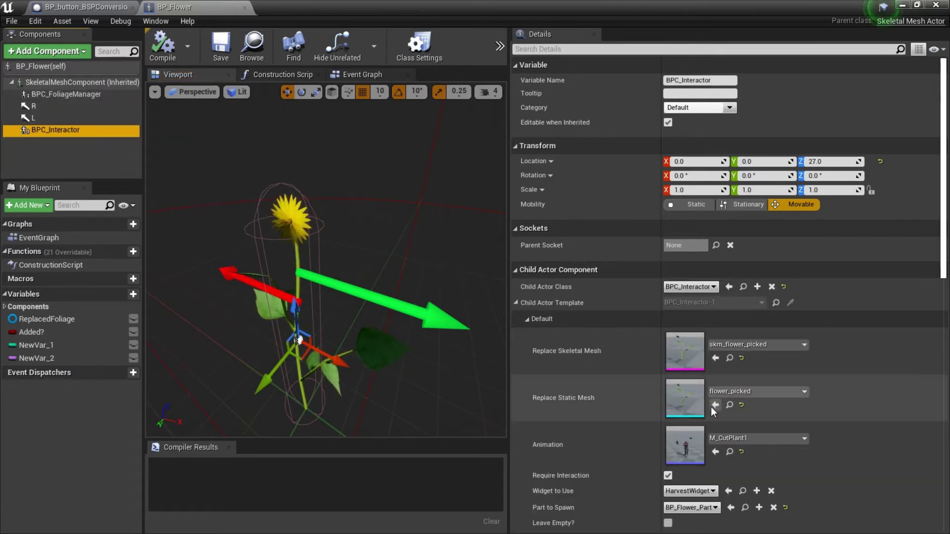
{"action": "scroll", "coordinate": [693, 406], "scroll_direction": "down", "scroll_amount": 5}
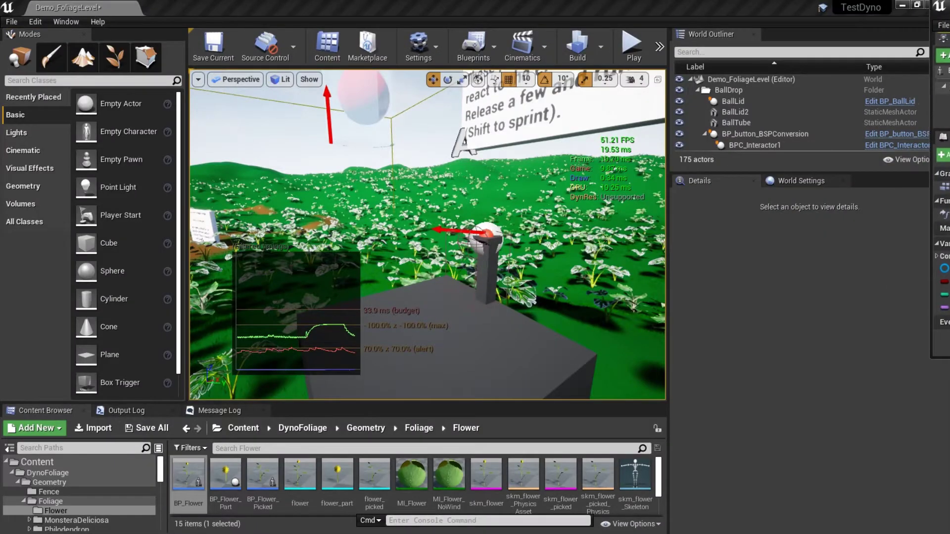
Locate the BPI_CharacterInteraction and BPI_FoliageInteraction interfaces in the DynoFoliage folder.
{"action": "left_click", "coordinate": [298, 428]}
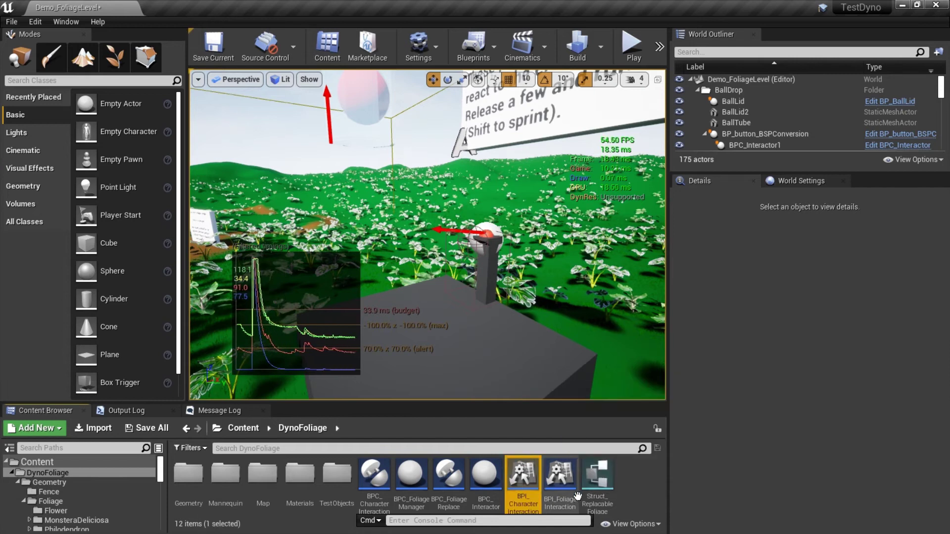
{"action": "left_click", "coordinate": [560, 477]}
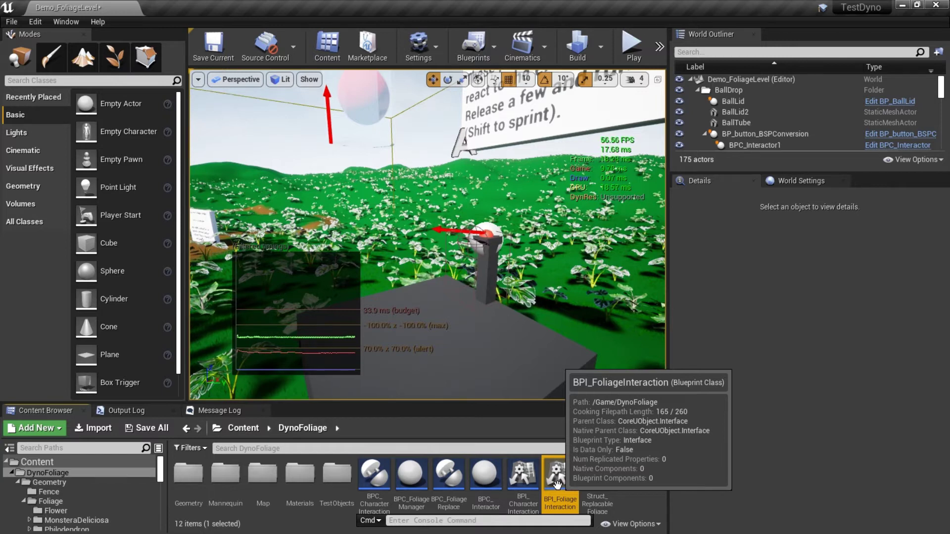
{"action": "left_click", "coordinate": [535, 479]}
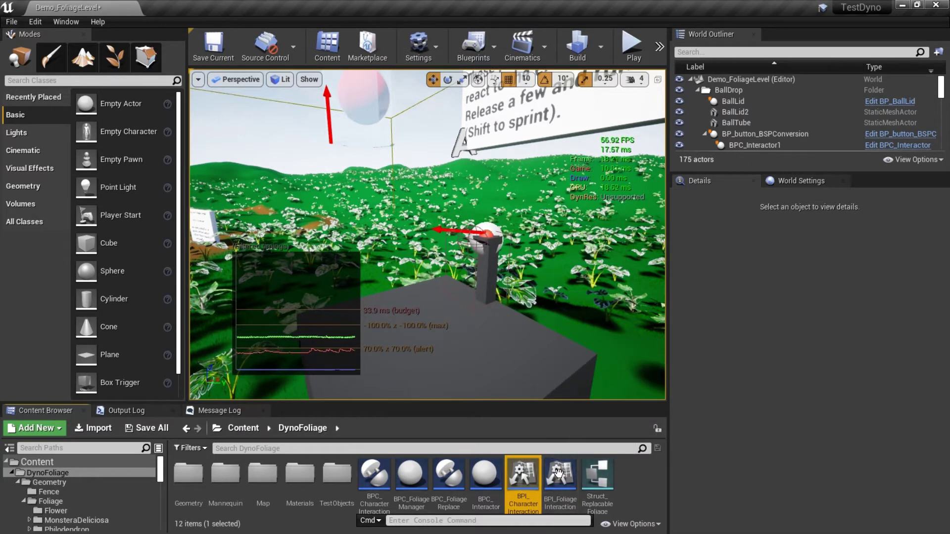
{"action": "left_click", "coordinate": [562, 475]}
{"action": "double_click", "coordinate": [526, 476]}
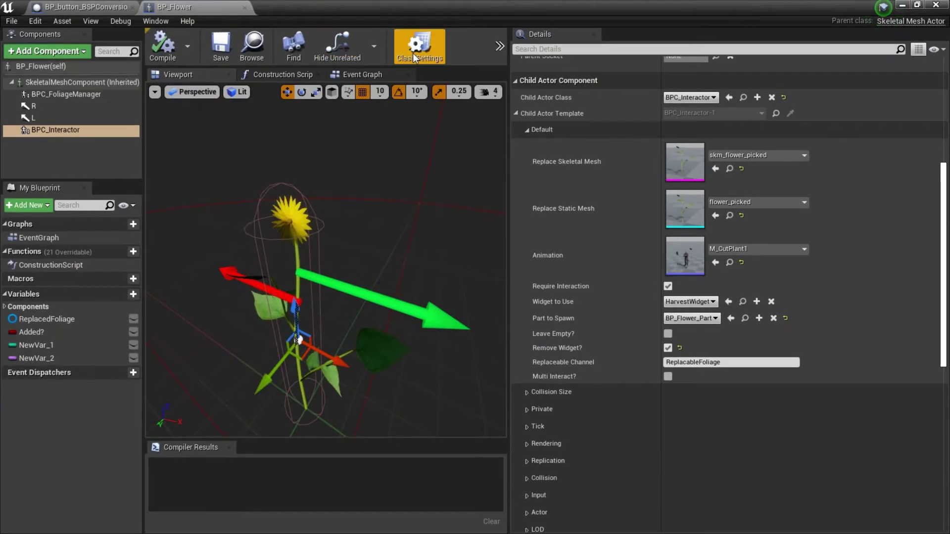
Check the implemented interfaces in BP_Flower's class settings.
{"action": "left_click", "coordinate": [419, 47]}
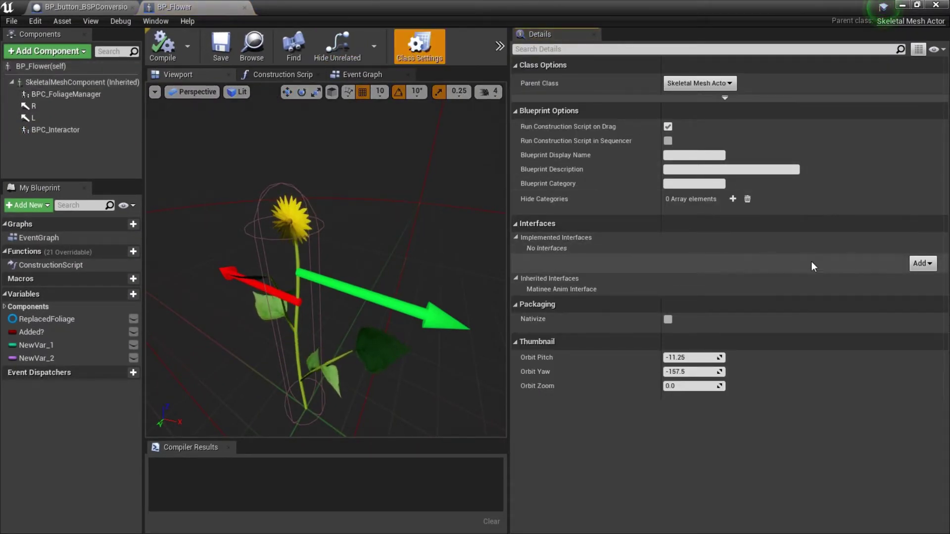
{"action": "left_click", "coordinate": [29, 131]}
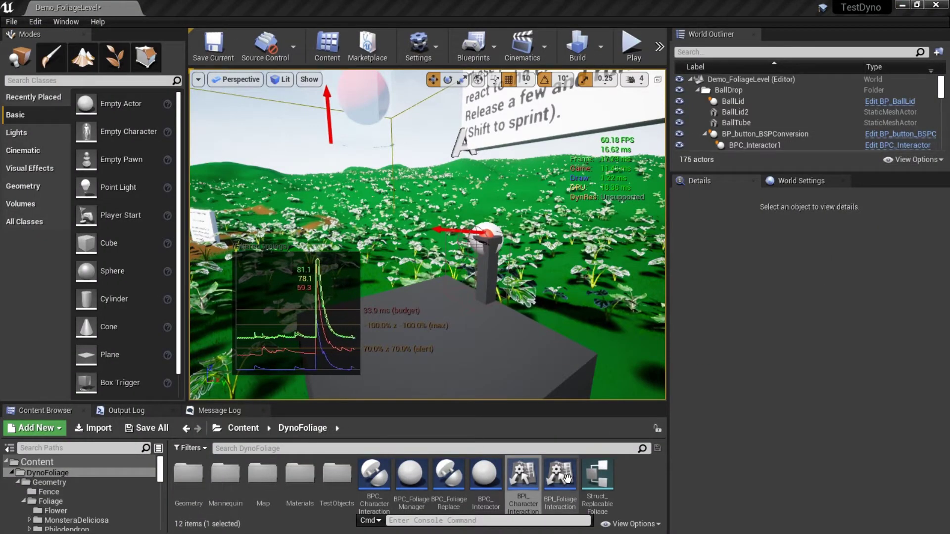
Bring up BP_button_BSPConversion and review its BPC_Interactor component and the implemented interfaces in its class settings.
{"action": "double_click", "coordinate": [337, 475]}
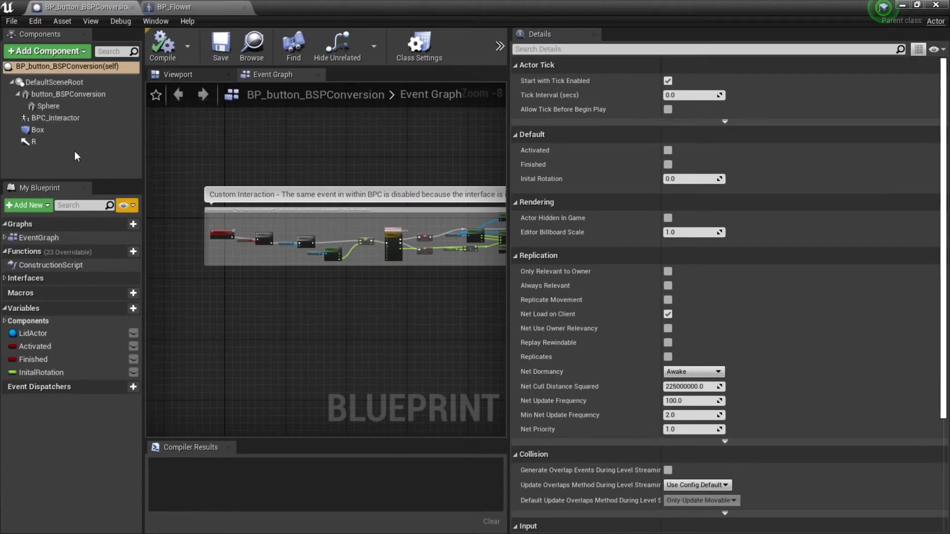
{"action": "left_click", "coordinate": [55, 119]}
{"action": "left_click", "coordinate": [154, 140]}
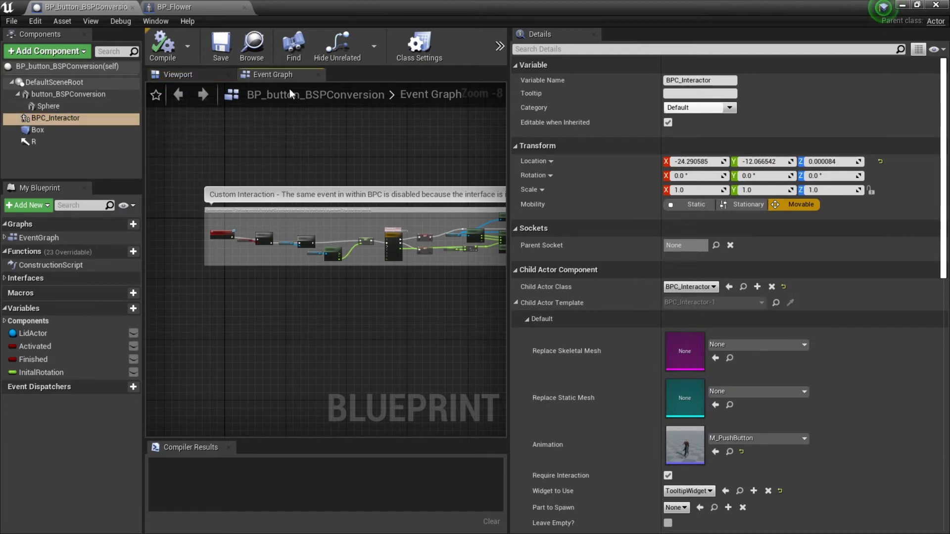
{"action": "left_click", "coordinate": [419, 44]}
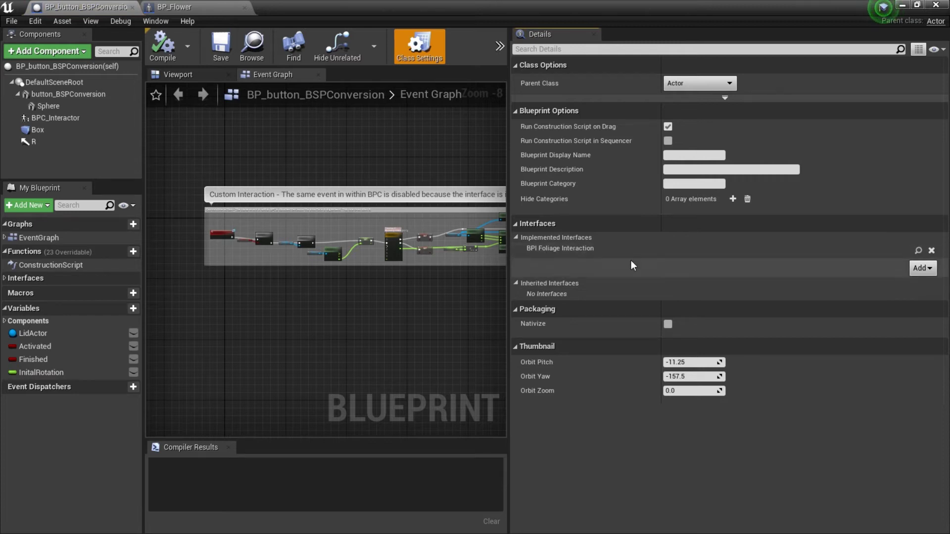
Inspect the BPC_Interactor component's settings and the Custom Interaction nodes in the BP_button_BSPConversion event graph.
{"action": "left_click", "coordinate": [48, 106]}
{"action": "left_click", "coordinate": [51, 118]}
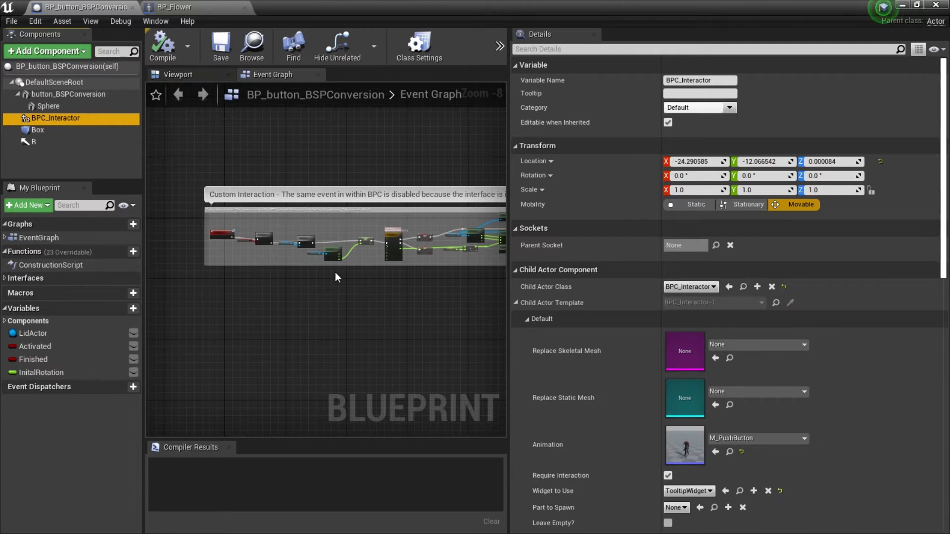
{"action": "right_click_drag", "start_coordinate": [379, 189], "coordinate": [346, 150]}
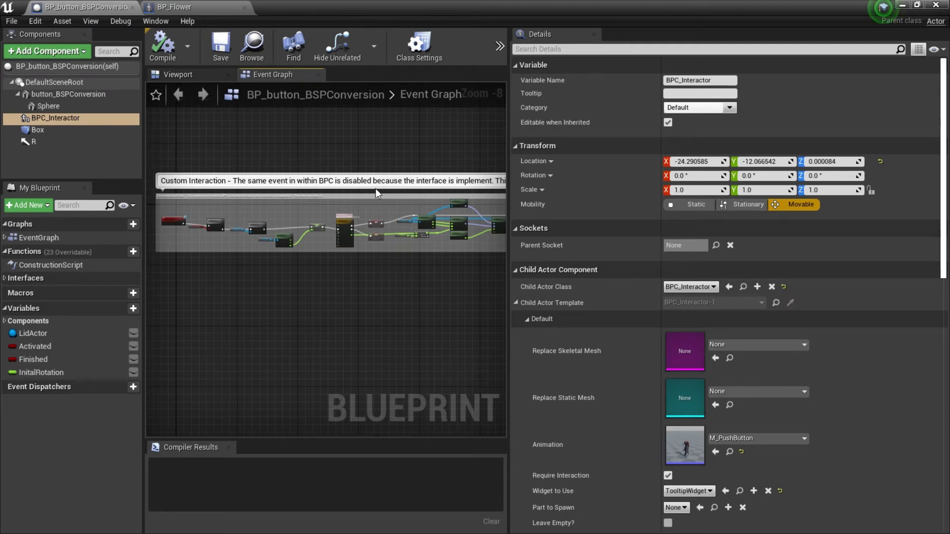
{"action": "right_click_drag", "start_coordinate": [409, 150], "coordinate": [347, 132]}
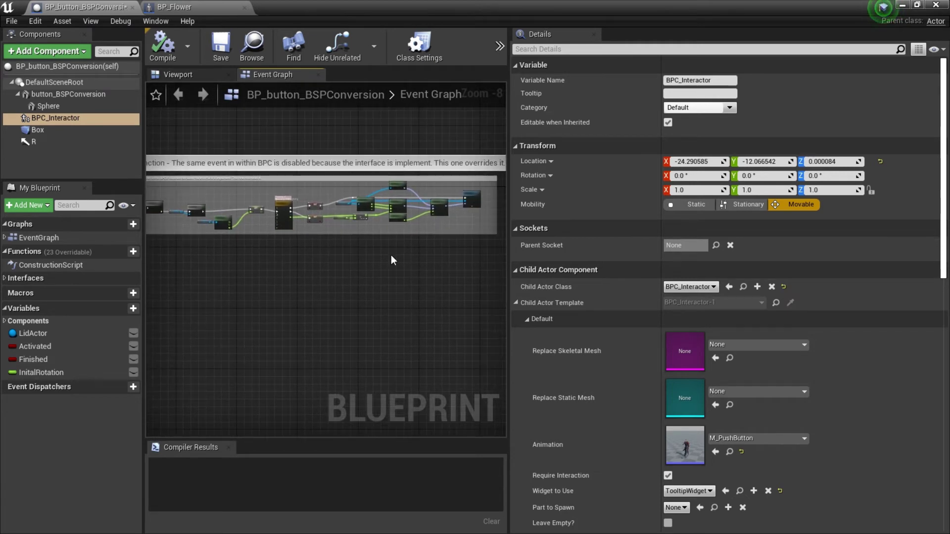
{"action": "right_click_drag", "start_coordinate": [289, 284], "coordinate": [375, 302]}
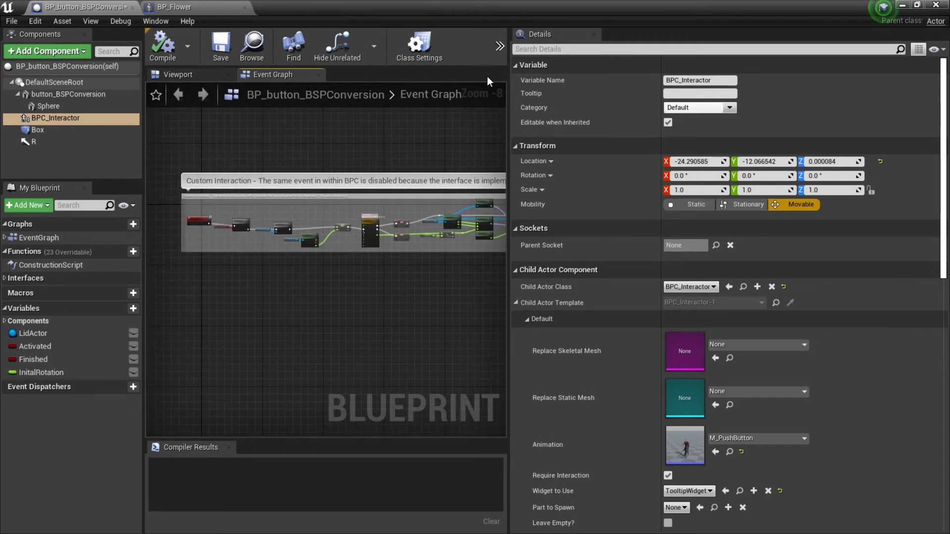
Bring up the ThirdPersonCharacter blueprint from the Mannequin folder and check the implemented interfaces in its class settings.
{"action": "left_click_drag", "start_coordinate": [481, 18], "coordinate": [949, 148]}
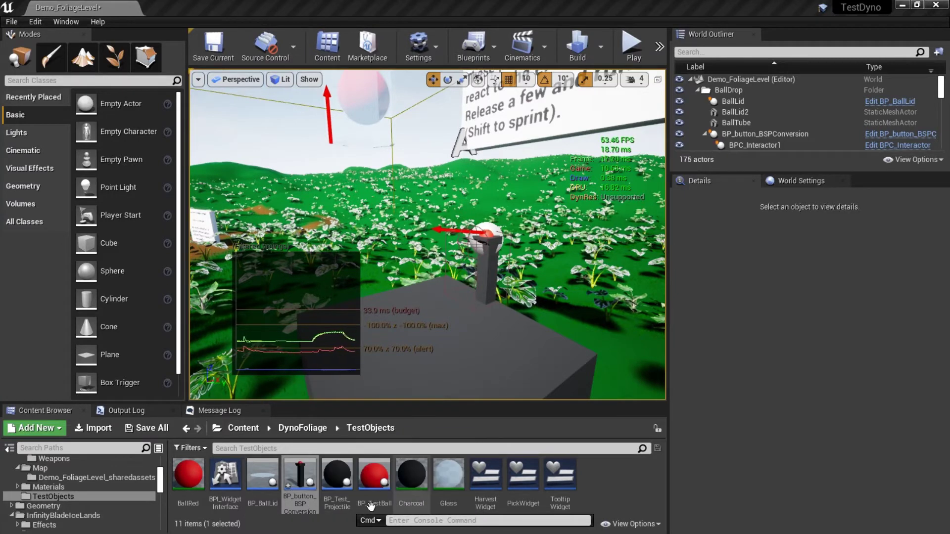
{"action": "left_click", "coordinate": [303, 428]}
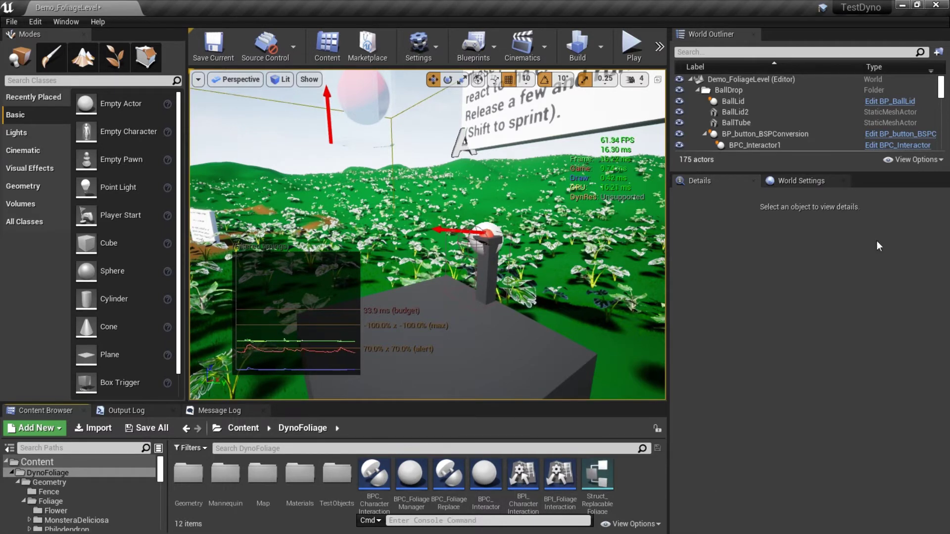
{"action": "double_click", "coordinate": [226, 474]}
{"action": "left_click", "coordinate": [346, 480]}
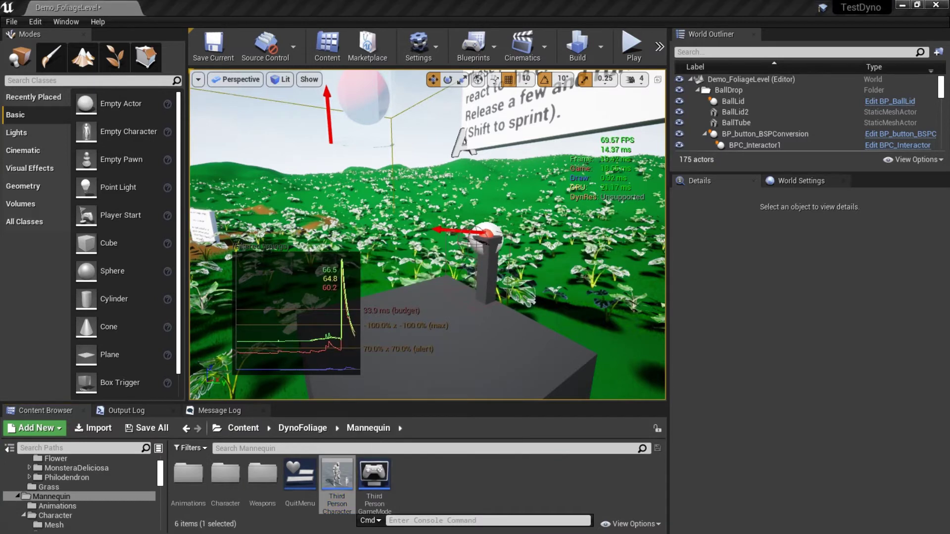
{"action": "left_click_drag", "start_coordinate": [530, 91], "coordinate": [255, 4]}
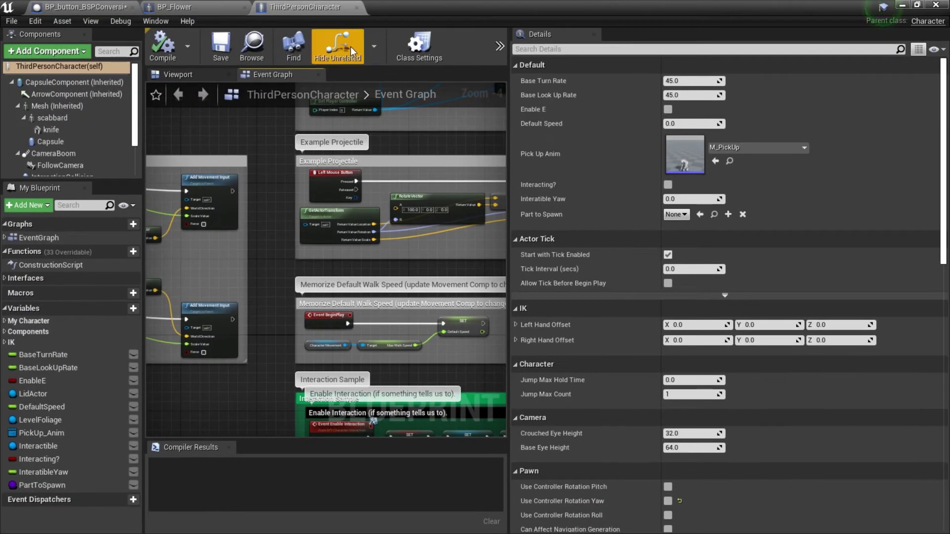
{"action": "left_click", "coordinate": [417, 45]}
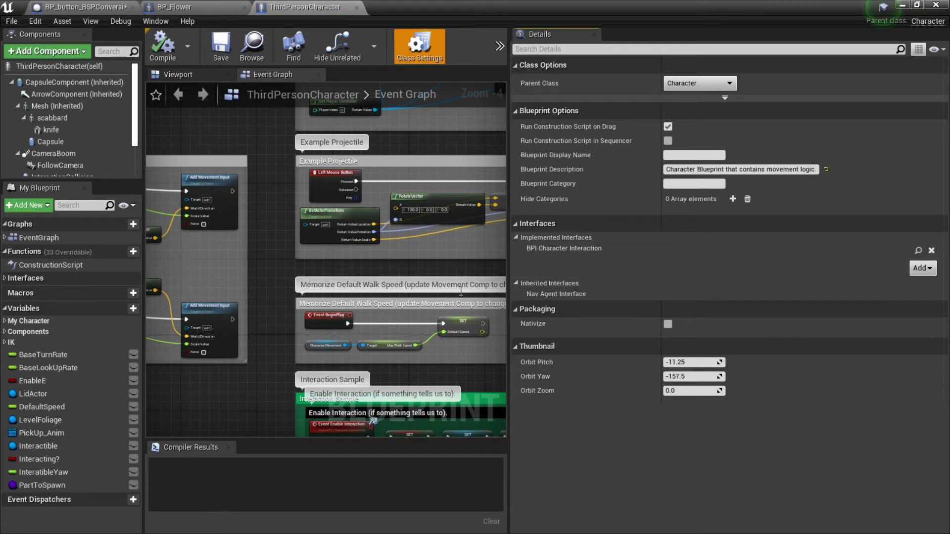
Locate the Interaction Sample comment in ThirdPersonCharacter's event graph and select it with all of its nodes.
{"action": "right_click_drag", "start_coordinate": [403, 388], "coordinate": [285, 152]}
{"action": "scroll", "coordinate": [273, 141], "scroll_direction": "down", "scroll_amount": 2}
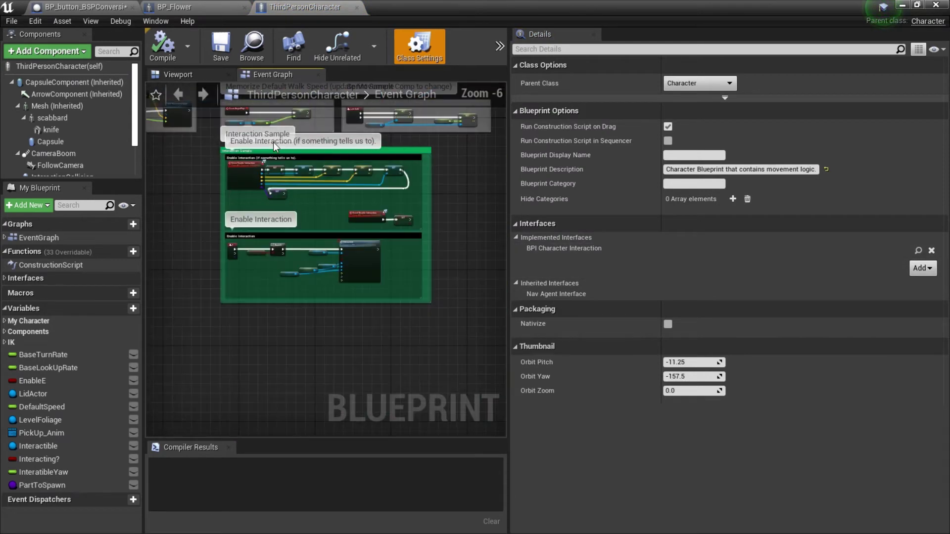
{"action": "right_click", "coordinate": [302, 138]}
{"action": "left_click", "coordinate": [184, 158]}
{"action": "left_click_drag", "start_coordinate": [236, 171], "coordinate": [208, 144]}
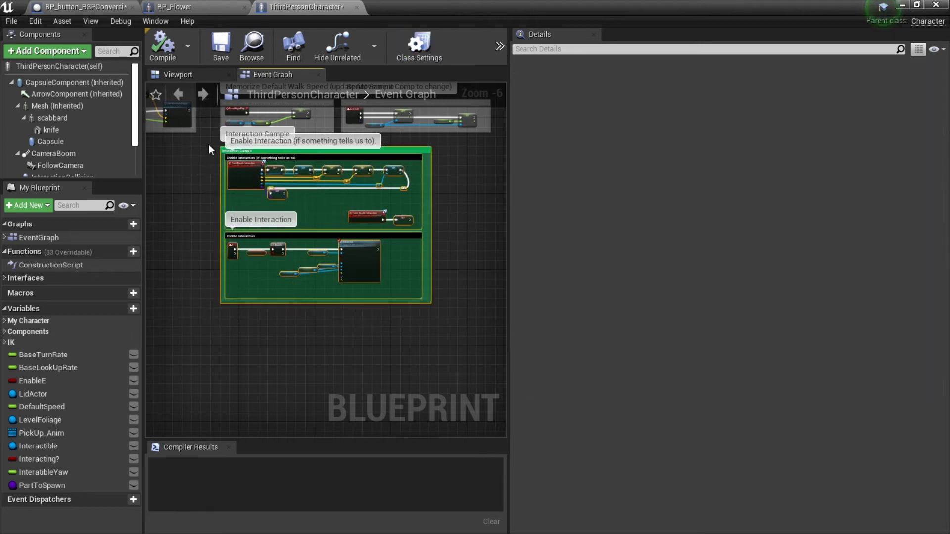
Examine the Event Enable Interaction nodes, the component list and the preview of ThirdPersonCharacter.
{"action": "right_click_drag", "start_coordinate": [384, 213], "coordinate": [424, 293]}
{"action": "scroll", "coordinate": [424, 294], "scroll_direction": "up", "scroll_amount": 6}
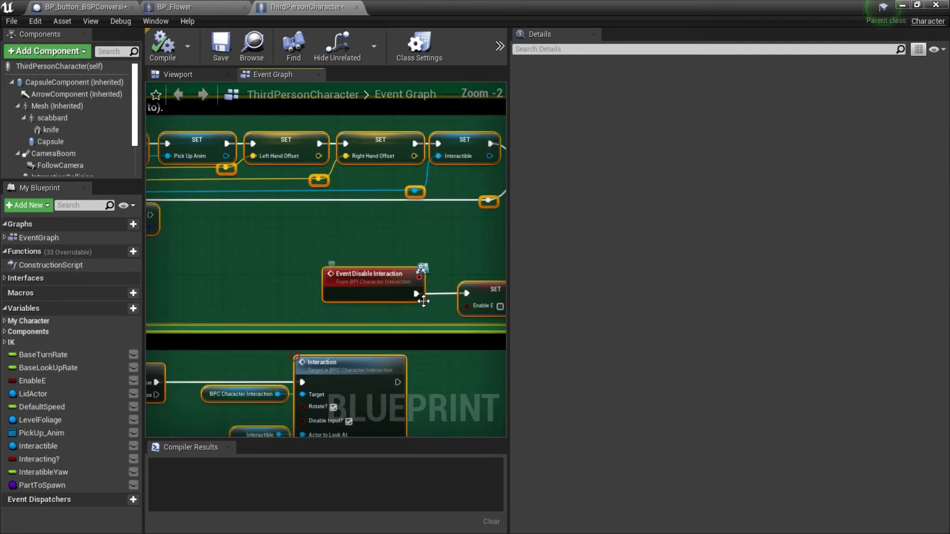
{"action": "right_click_drag", "start_coordinate": [292, 277], "coordinate": [513, 410]}
{"action": "scroll", "coordinate": [352, 350], "scroll_direction": "down", "scroll_amount": 1}
{"action": "right_click_drag", "start_coordinate": [333, 357], "coordinate": [421, 287]}
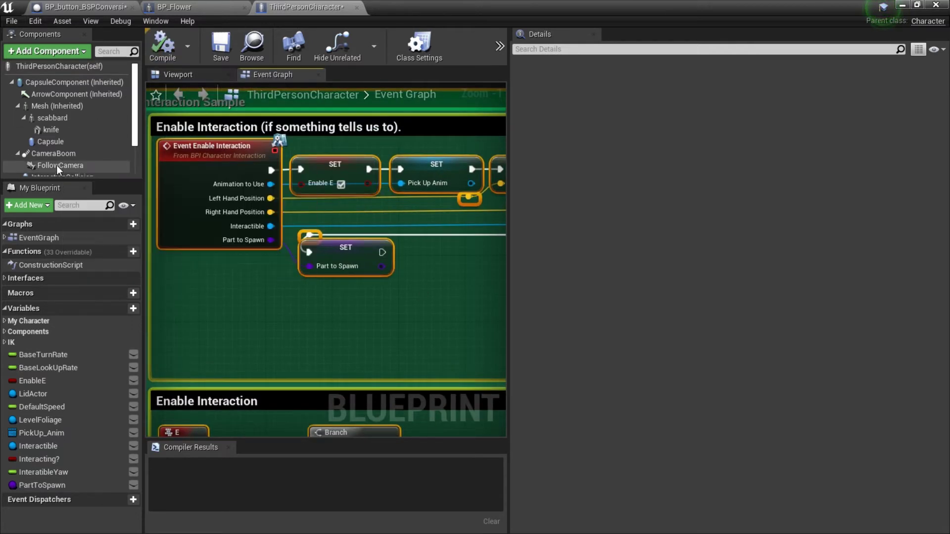
{"action": "scroll", "coordinate": [56, 166], "scroll_direction": "down", "scroll_amount": 2}
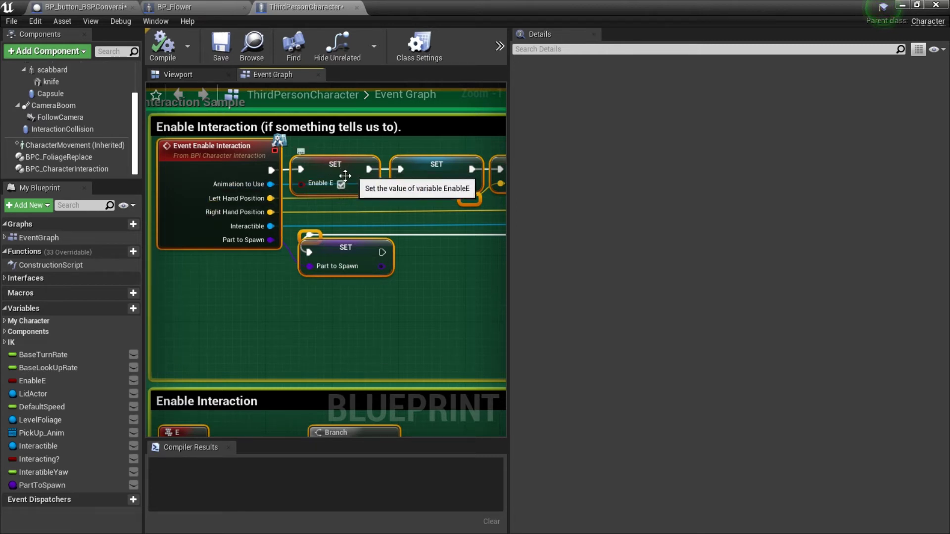
{"action": "right_click_drag", "start_coordinate": [463, 256], "coordinate": [333, 252]}
{"action": "right_click", "coordinate": [219, 159]}
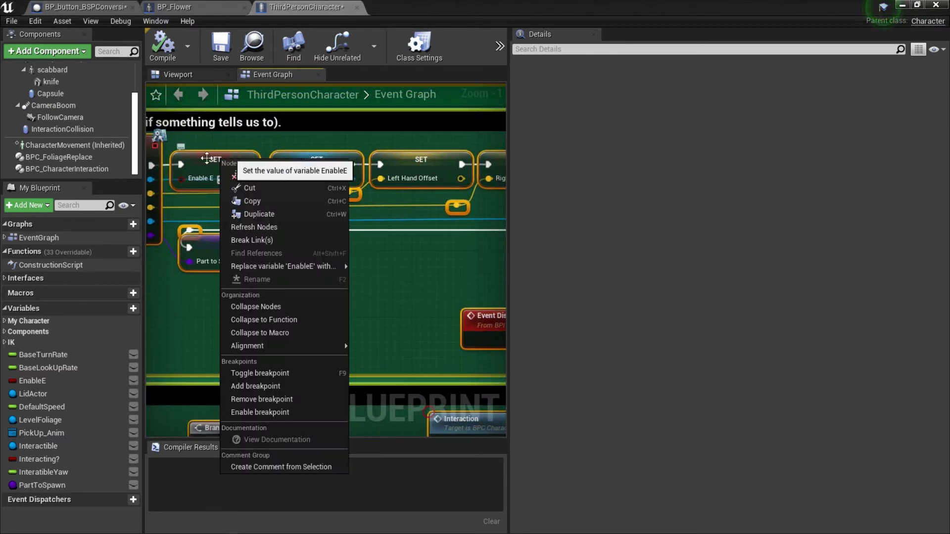
{"action": "left_click", "coordinate": [426, 269]}
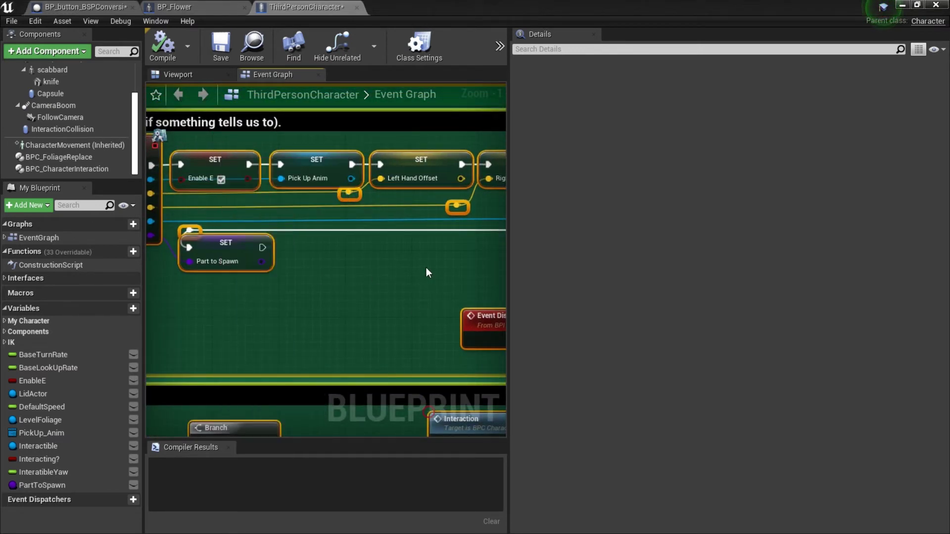
{"action": "right_click_drag", "start_coordinate": [316, 310], "coordinate": [328, 302]}
{"action": "left_click", "coordinate": [189, 75]}
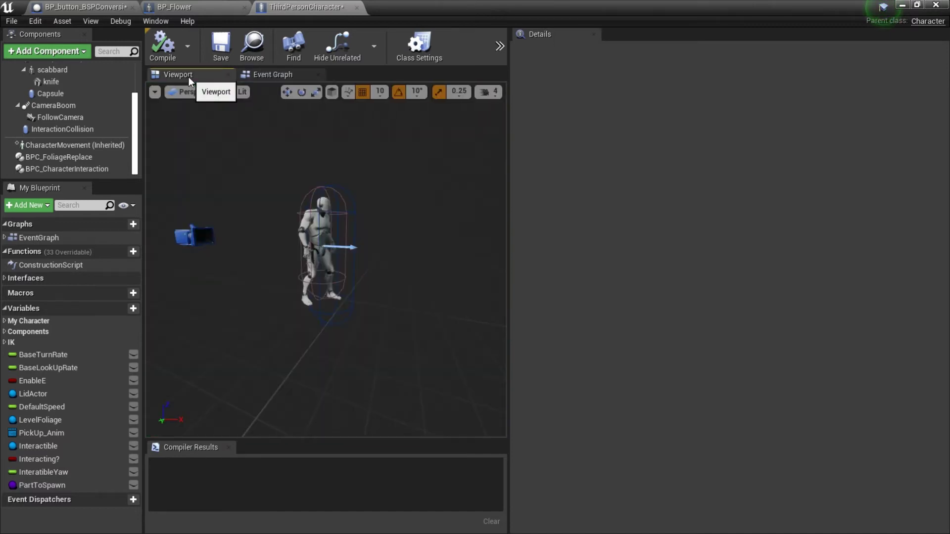
{"action": "left_click", "coordinate": [255, 74]}
Copy the two Activated SET nodes from BP_button_BSPConversion's event graph into ThirdPersonCharacter's Interaction Sample.
{"action": "left_click", "coordinate": [188, 6]}
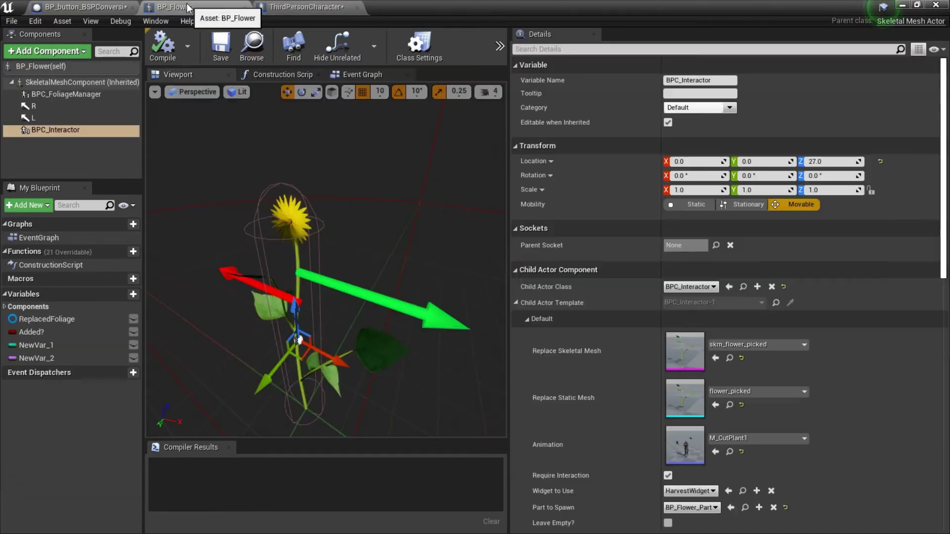
{"action": "left_click", "coordinate": [50, 5]}
{"action": "scroll", "coordinate": [348, 305], "scroll_direction": "down", "scroll_amount": 3}
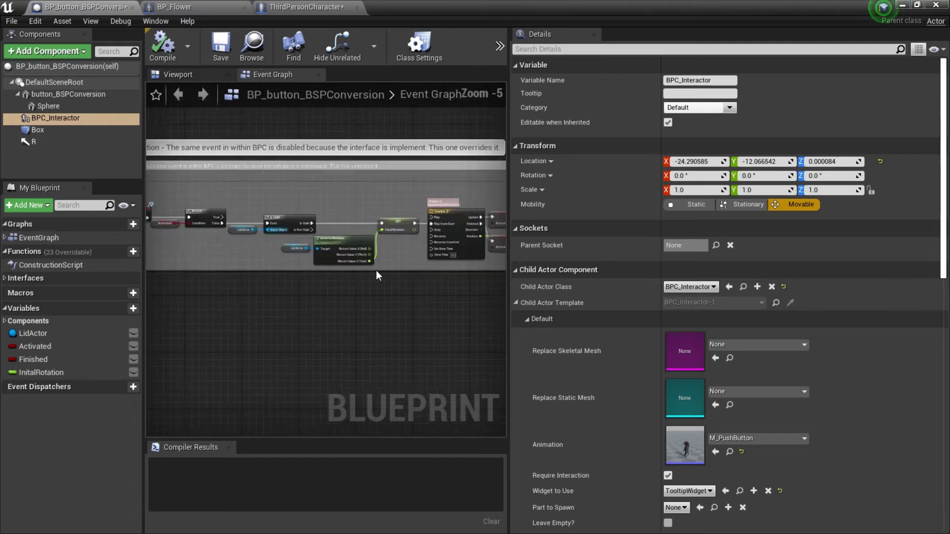
{"action": "right_click_drag", "start_coordinate": [164, 173], "coordinate": [208, 188]}
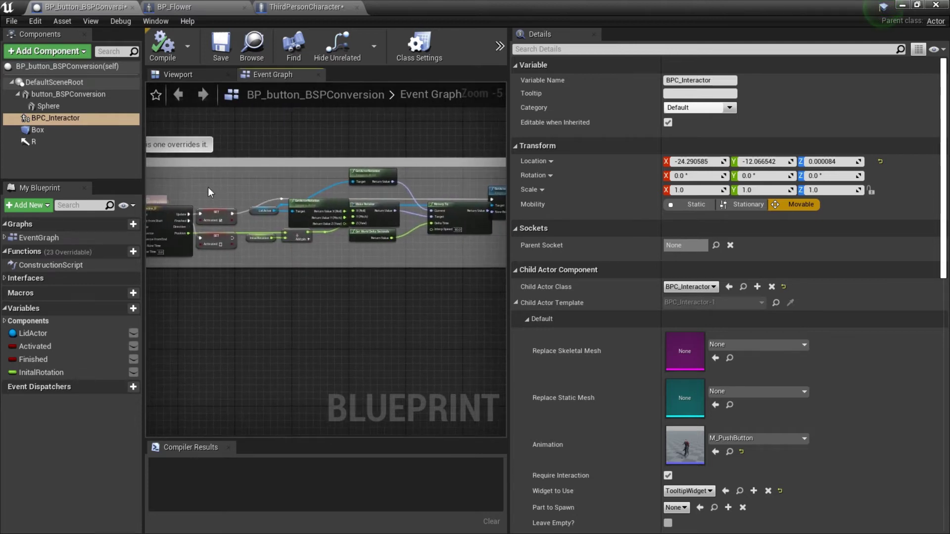
{"action": "left_click", "coordinate": [240, 212]}
{"action": "left_click_drag", "start_coordinate": [226, 243], "coordinate": [227, 243]}
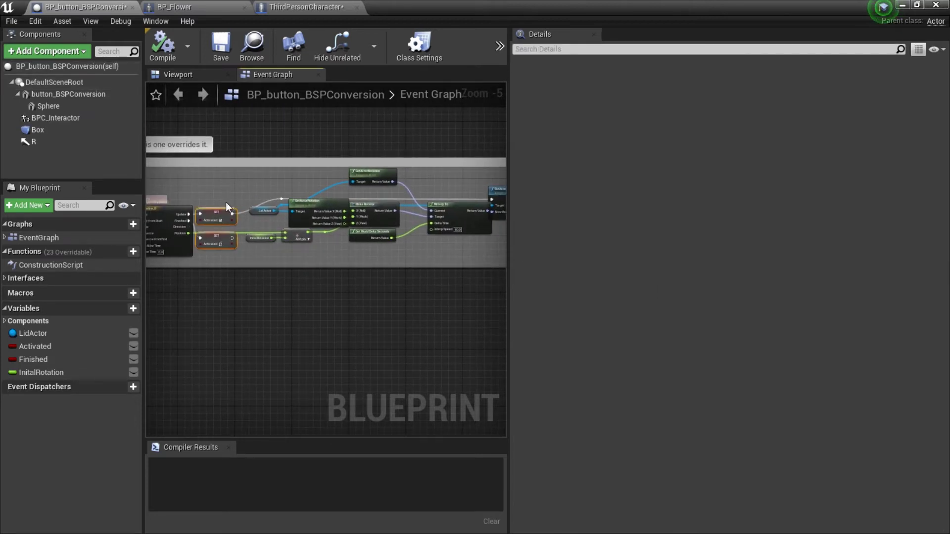
{"action": "left_click", "coordinate": [306, 6]}
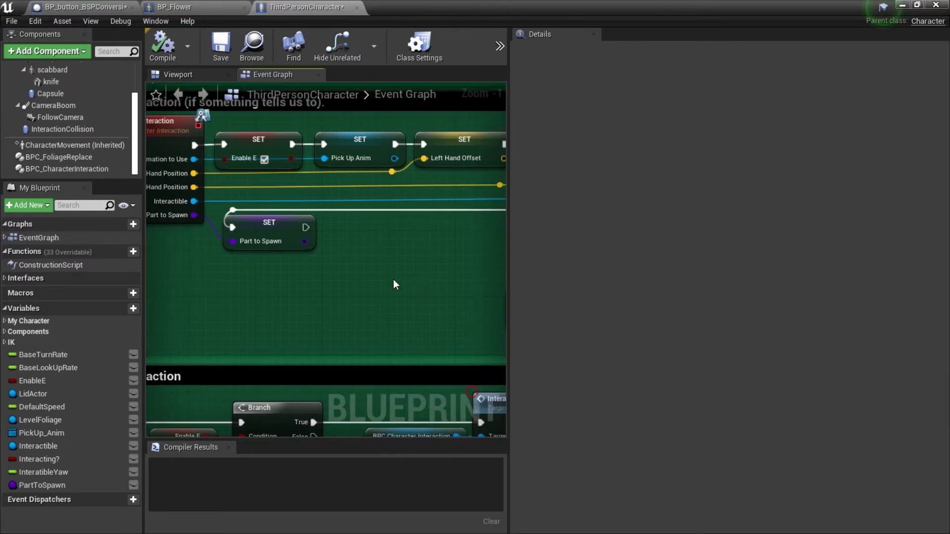
{"action": "key", "text": "ctrl+v"}
{"action": "right_click_drag", "start_coordinate": [339, 293], "coordinate": [277, 295]}
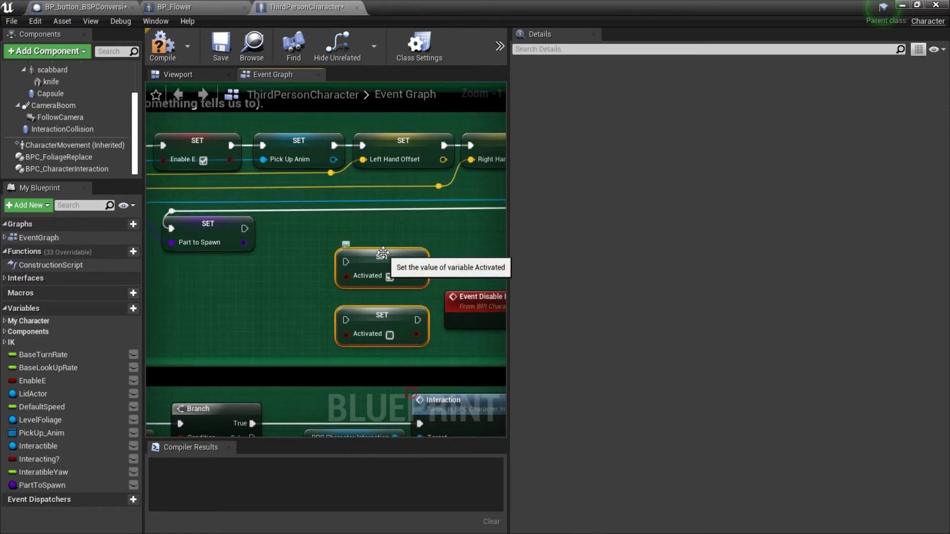
Delete the two pasted Activated SET nodes from ThirdPersonCharacter's event graph.
{"action": "right_click", "coordinate": [383, 253]}
{"action": "left_click", "coordinate": [281, 232]}
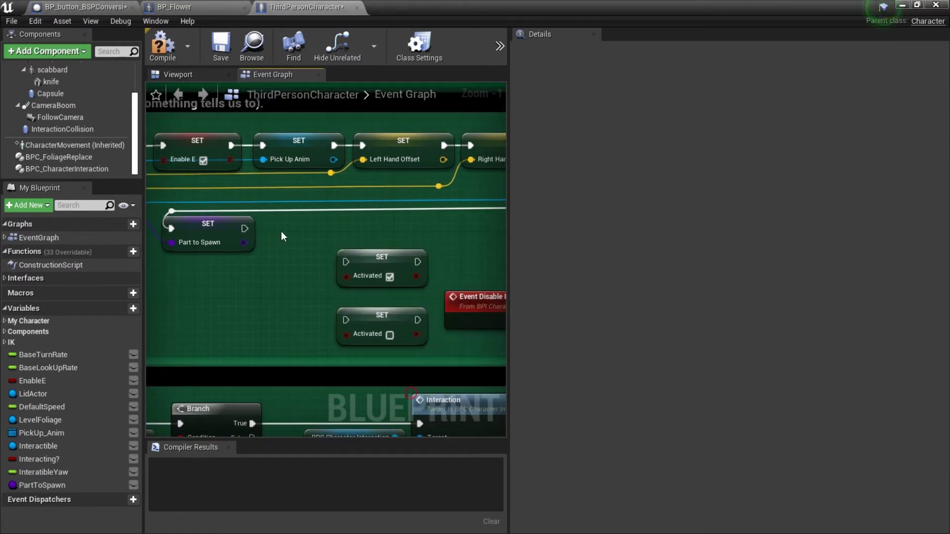
{"action": "left_click_drag", "start_coordinate": [281, 232], "coordinate": [401, 361]}
{"action": "key", "text": "Delete"}
Examine the Enable Interaction nodes and the BPC Character Interaction reference feeding the Interaction call.
{"action": "scroll", "coordinate": [370, 260], "scroll_direction": "down", "scroll_amount": 3}
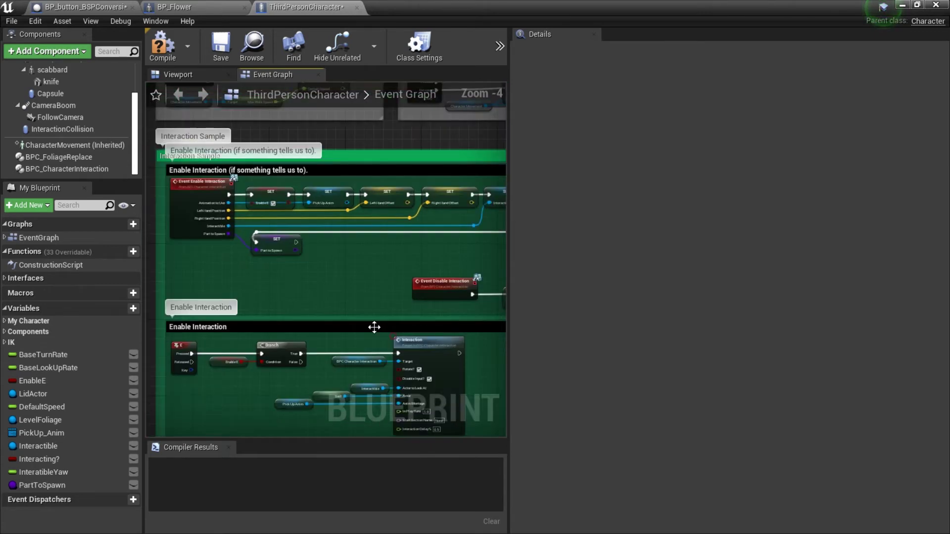
{"action": "scroll", "coordinate": [374, 327], "scroll_direction": "down", "scroll_amount": 3}
{"action": "scroll", "coordinate": [345, 338], "scroll_direction": "up", "scroll_amount": 2}
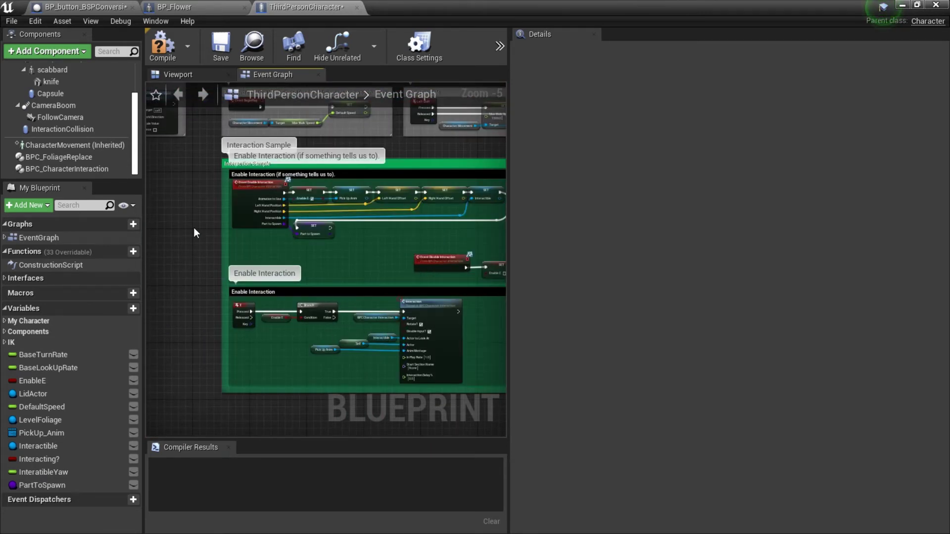
{"action": "scroll", "coordinate": [397, 335], "scroll_direction": "up", "scroll_amount": 2}
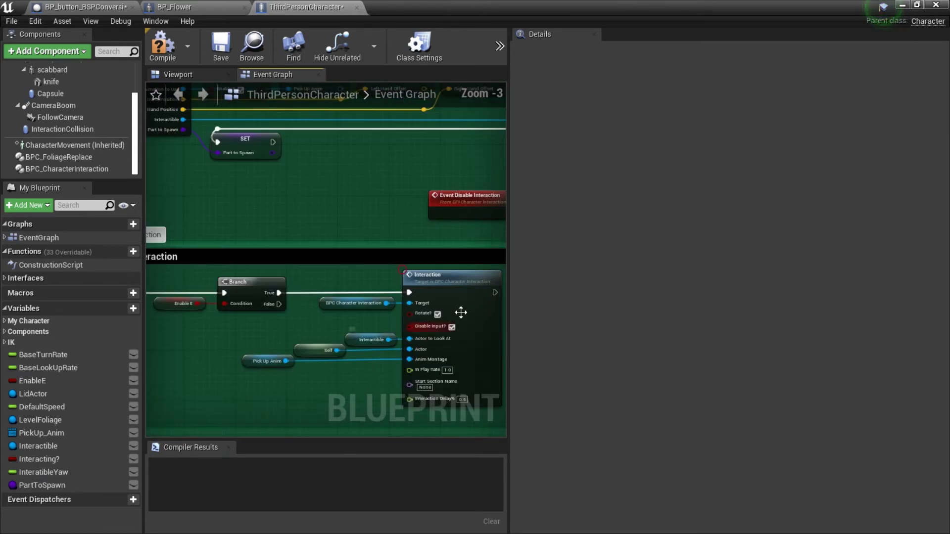
{"action": "left_click", "coordinate": [330, 304]}
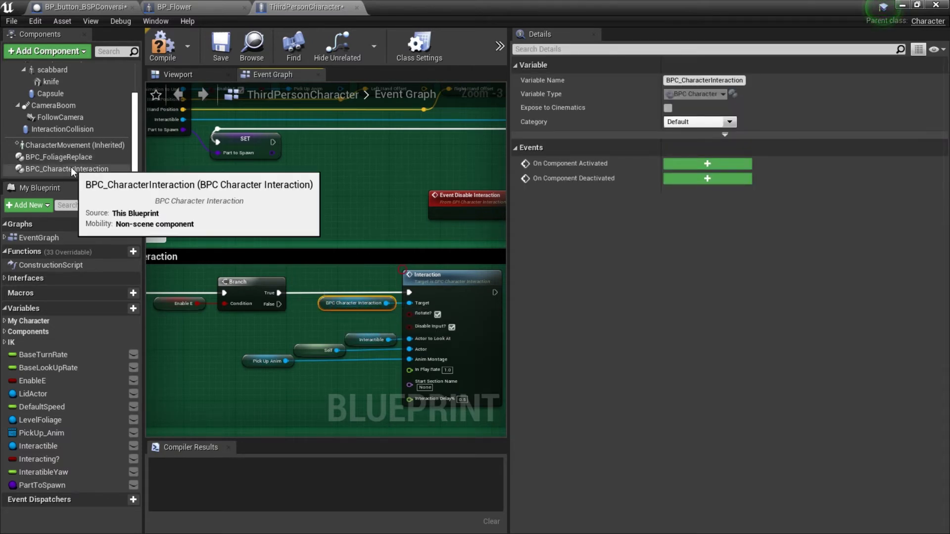
Locate the BPC_CharacterInteraction component in the DynoFoliage folder and point out where it belongs in ThirdPersonCharacter's component list.
{"action": "left_click_drag", "start_coordinate": [579, 1], "coordinate": [589, 34]}
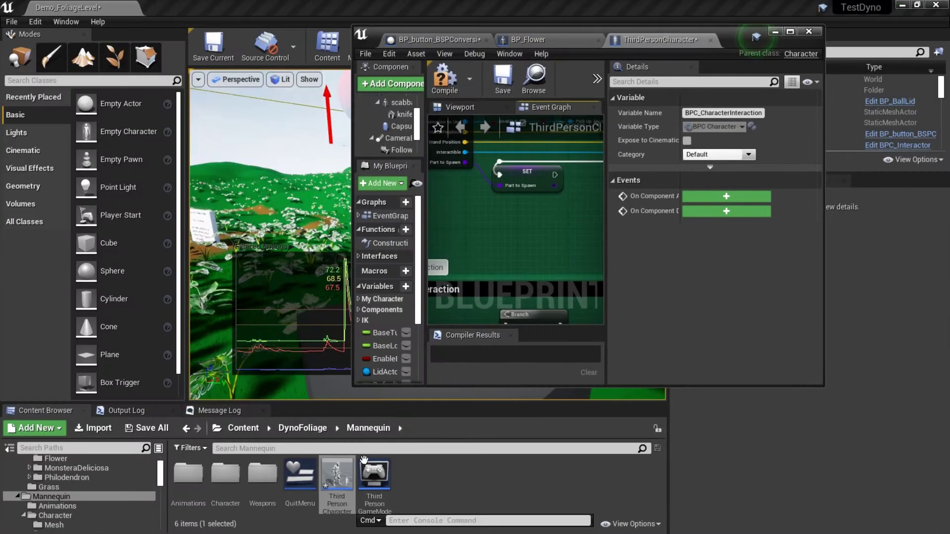
{"action": "left_click", "coordinate": [315, 427]}
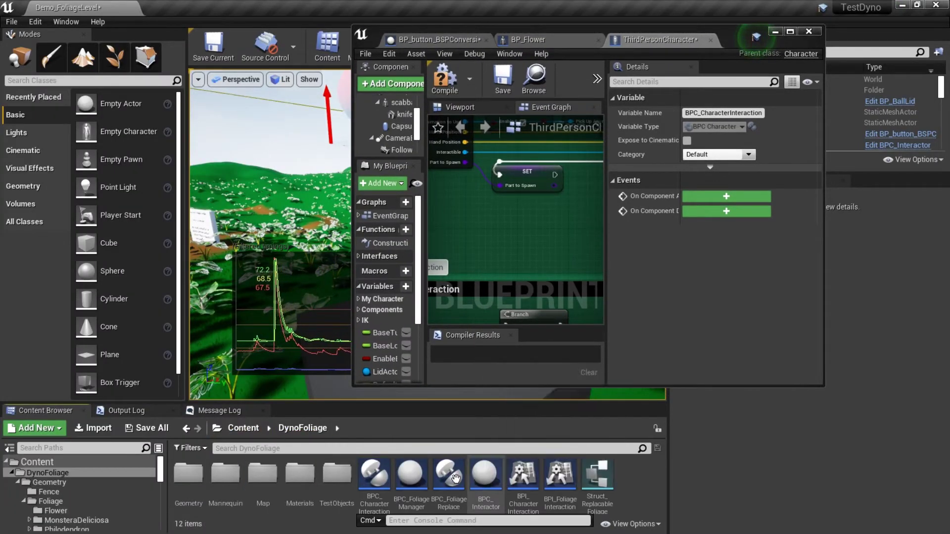
{"action": "left_click", "coordinate": [371, 490]}
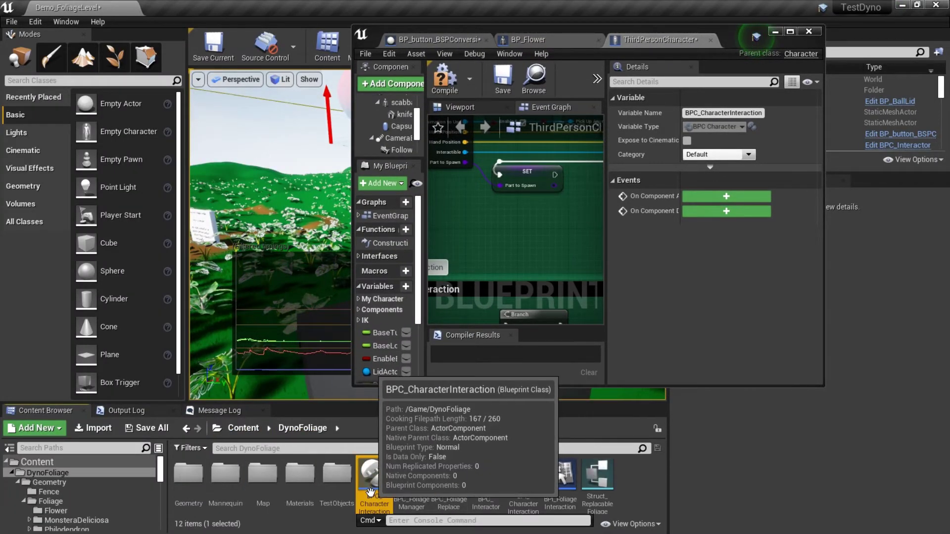
{"action": "left_click_drag", "start_coordinate": [382, 421], "coordinate": [385, 115]}
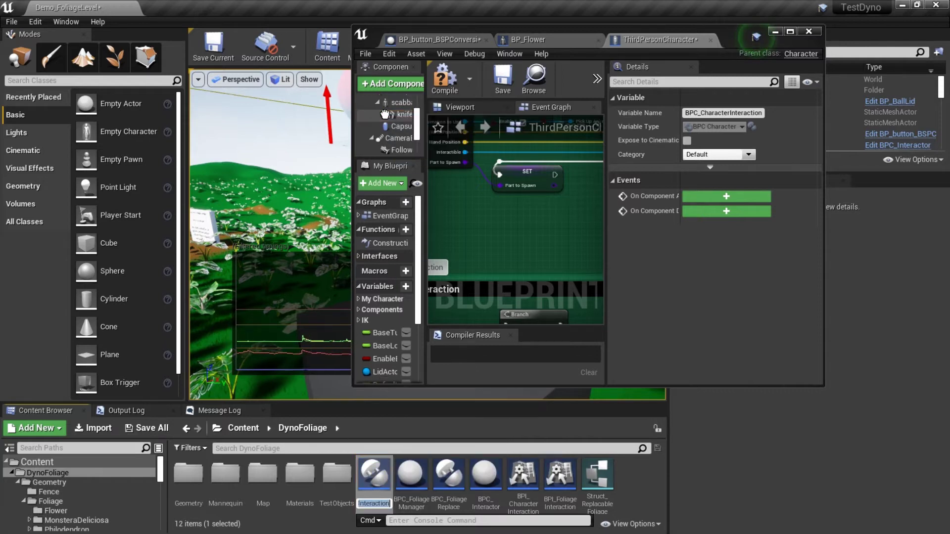
Compile ThirdPersonCharacter, maximize its editor and open the Interaction node's custom event in BPC_CharacterInteraction.
{"action": "left_click", "coordinate": [446, 79]}
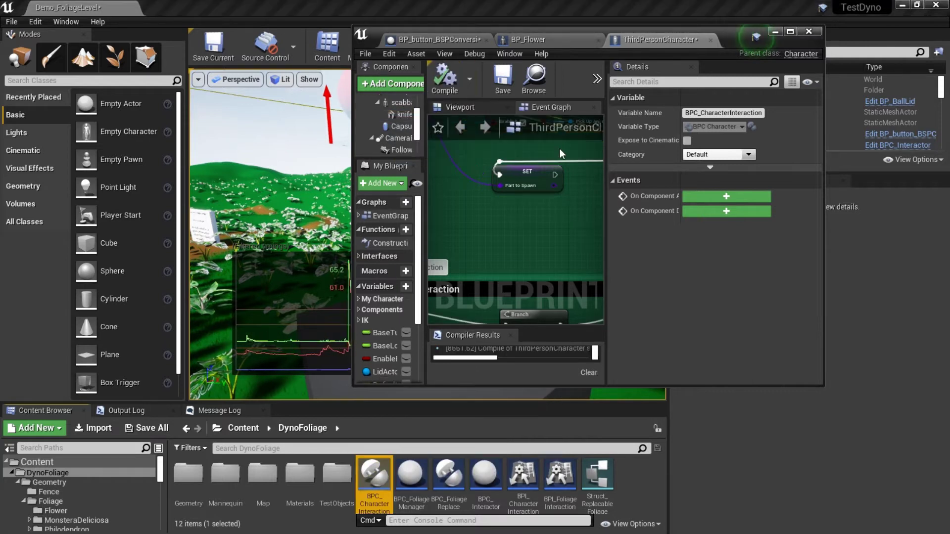
{"action": "left_click_drag", "start_coordinate": [745, 34], "coordinate": [729, 42]}
{"action": "double_click", "coordinate": [729, 42]}
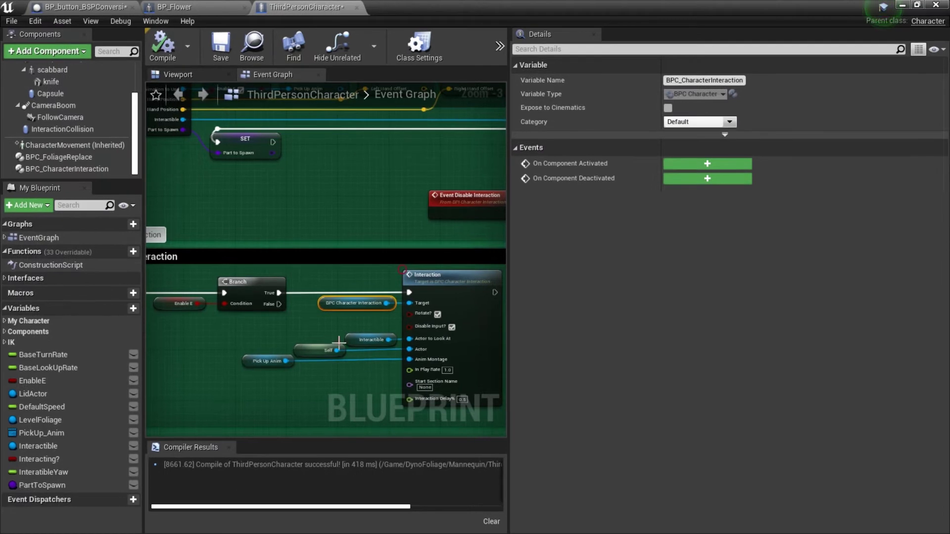
{"action": "double_click", "coordinate": [482, 317]}
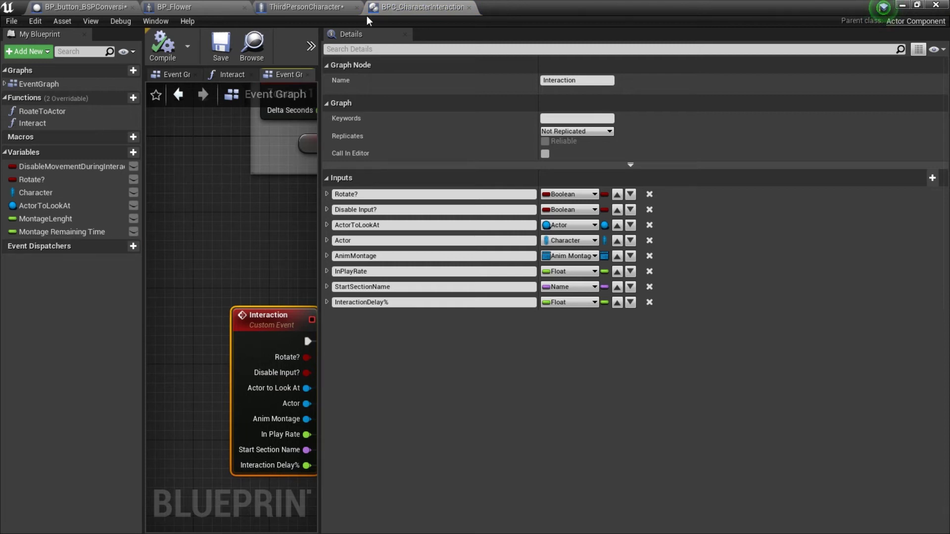
Open the Roate to Actor function from BPC_CharacterInteraction's event graph and examine its look-at, actor rotation and control rotation nodes.
{"action": "right_click_drag", "start_coordinate": [285, 263], "coordinate": [166, 366]}
{"action": "scroll", "coordinate": [174, 302], "scroll_direction": "down", "scroll_amount": 3}
{"action": "scroll", "coordinate": [189, 315], "scroll_direction": "up", "scroll_amount": 1}
{"action": "double_click", "coordinate": [292, 237]}
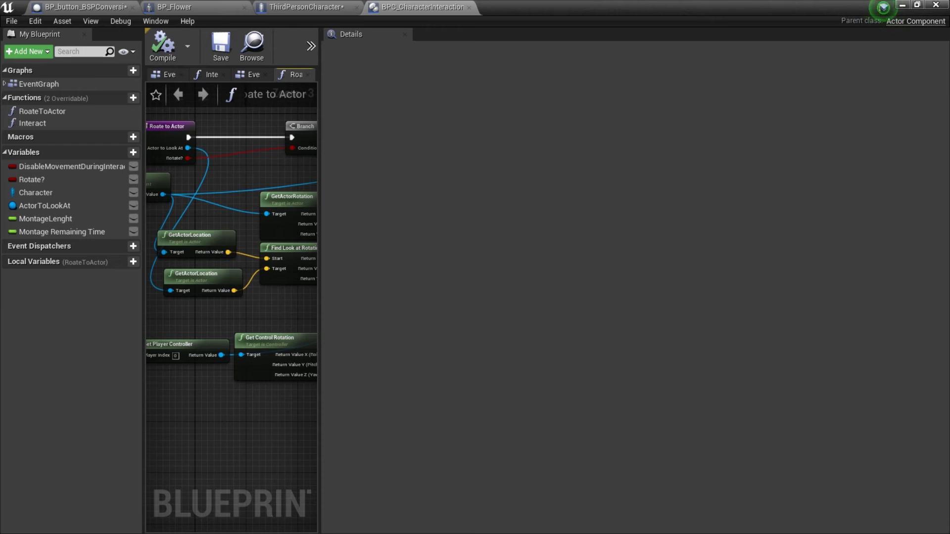
{"action": "right_click_drag", "start_coordinate": [272, 174], "coordinate": [251, 173]}
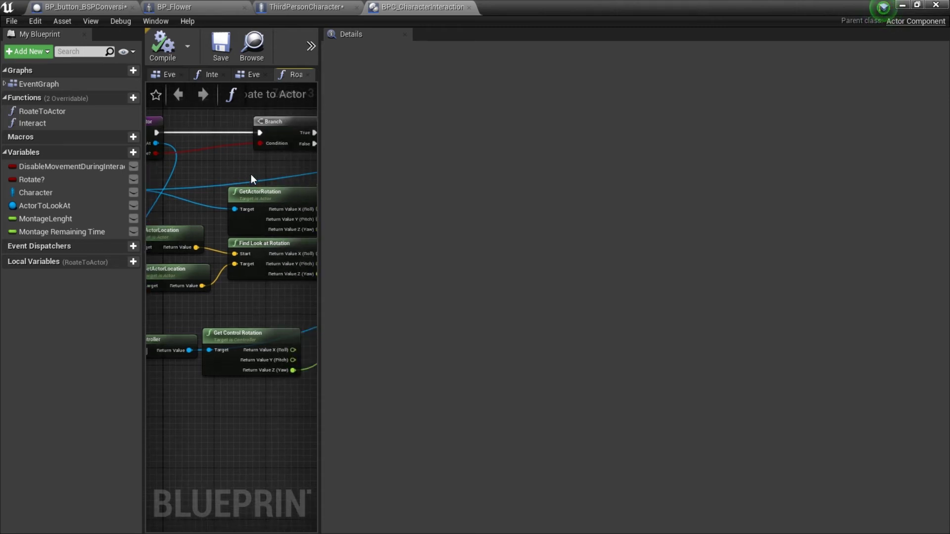
{"action": "right_click_drag", "start_coordinate": [228, 205], "coordinate": [278, 149]}
{"action": "scroll", "coordinate": [282, 198], "scroll_direction": "up", "scroll_amount": 1}
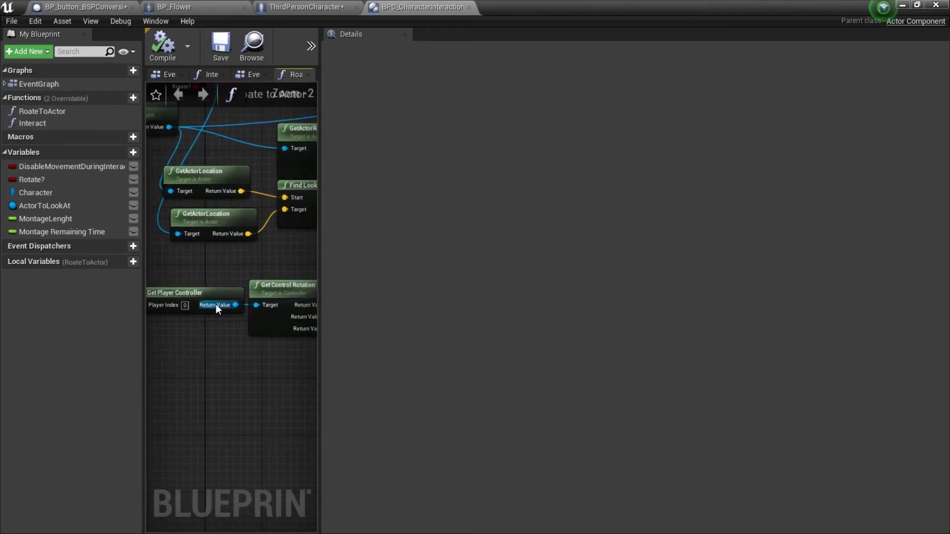
{"action": "right_click_drag", "start_coordinate": [203, 294], "coordinate": [163, 274]}
{"action": "right_click_drag", "start_coordinate": [305, 242], "coordinate": [163, 255]}
{"action": "scroll", "coordinate": [186, 247], "scroll_direction": "down", "scroll_amount": 2}
{"action": "right_click_drag", "start_coordinate": [297, 296], "coordinate": [148, 364]}
{"action": "scroll", "coordinate": [179, 340], "scroll_direction": "up", "scroll_amount": 4}
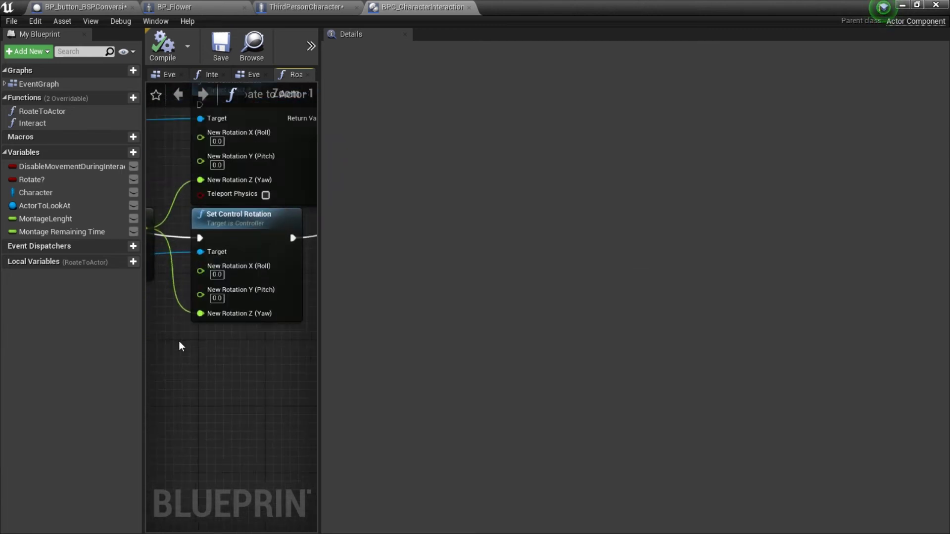
{"action": "right_click_drag", "start_coordinate": [199, 227], "coordinate": [189, 255]}
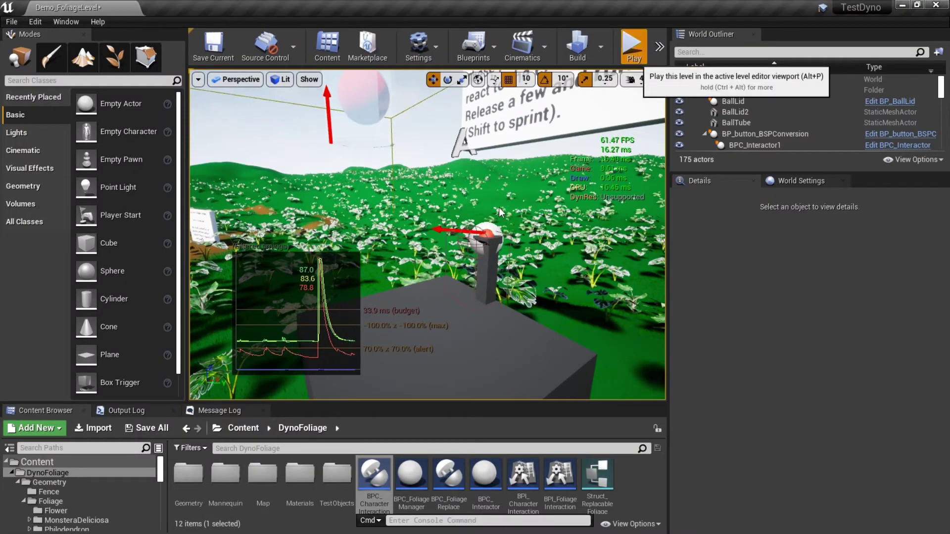
Play-test Demo_FoliageLevel by running the character forward through the plants, and return to editing.
{"action": "key", "text": "alt+p"}
{"action": "key", "text": "w"}
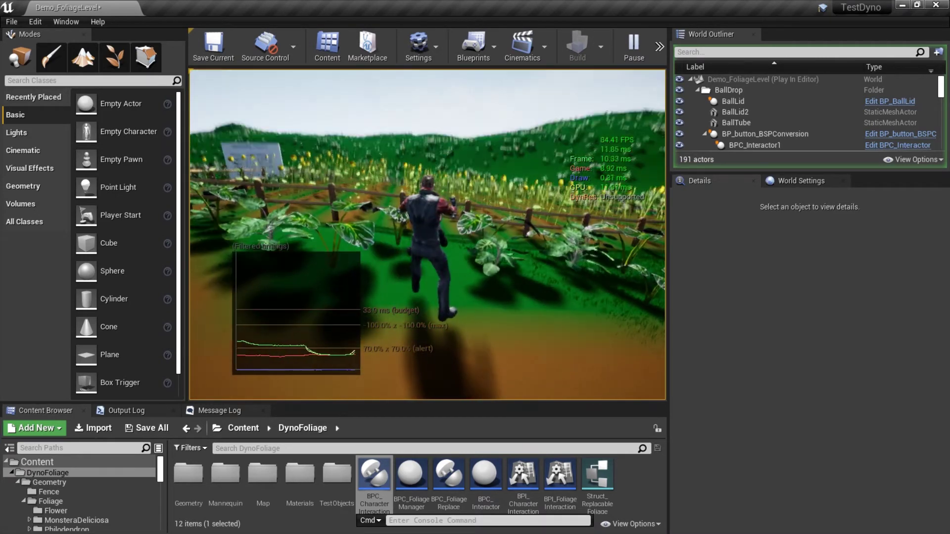
{"action": "key", "text": "Escape"}
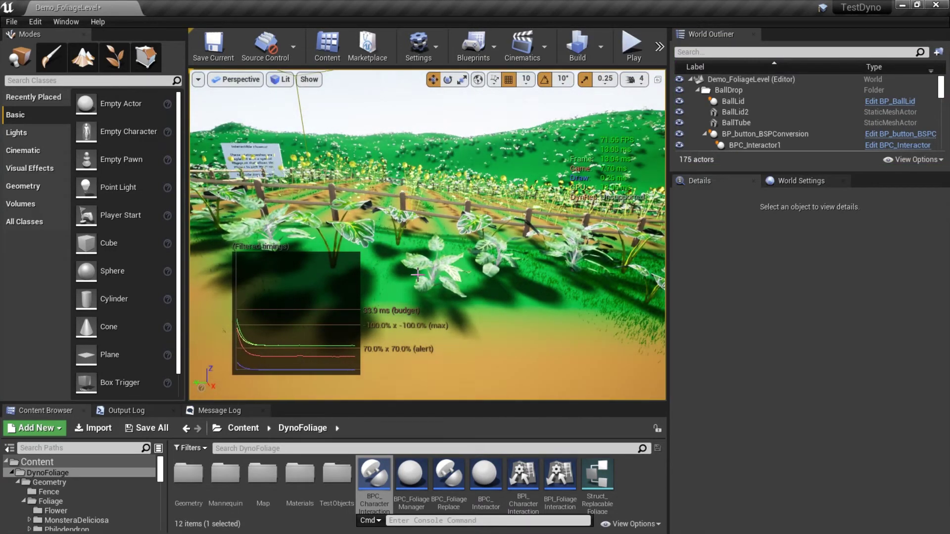
{"action": "left_click", "coordinate": [627, 44]}
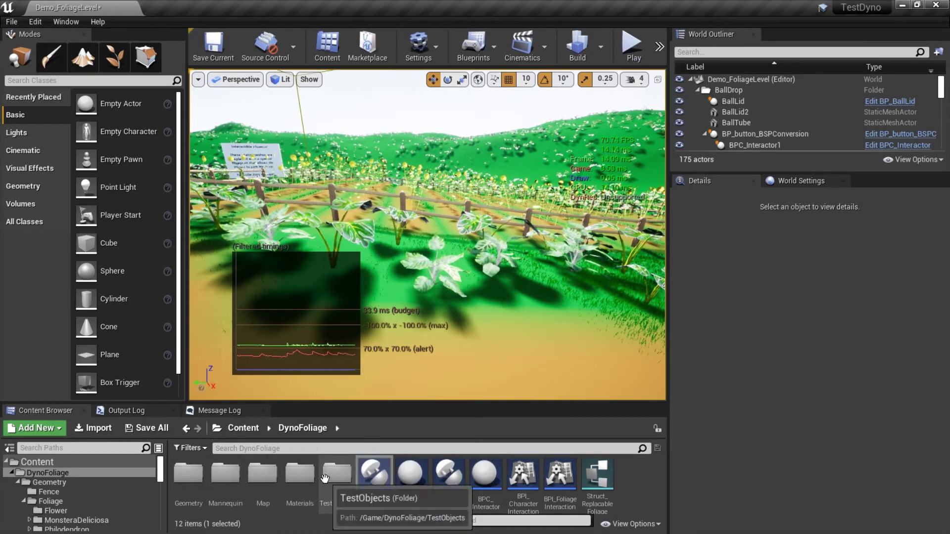
Open Twinblast_AnimBlueprint from the ParagonTwinblast Characters, Heroes, TwinBlast folder.
{"action": "left_click", "coordinate": [217, 428]}
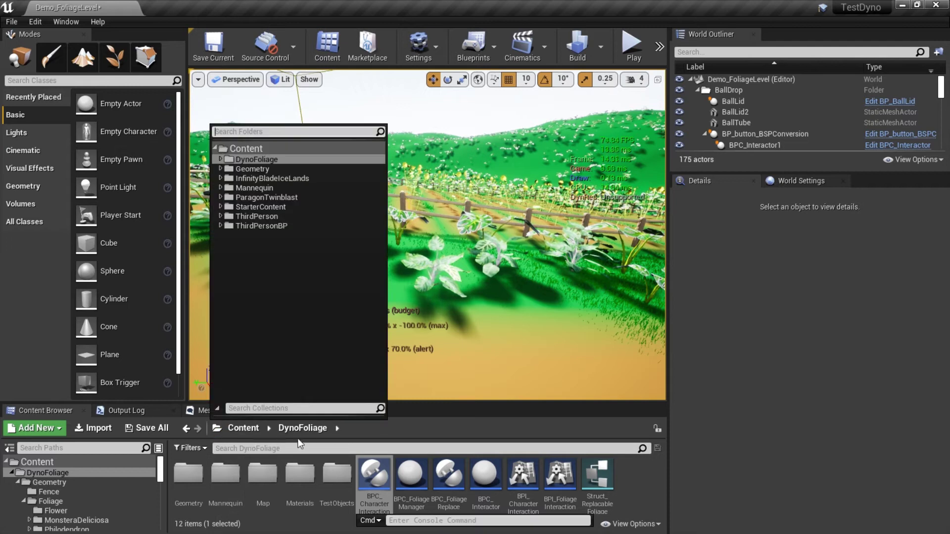
{"action": "left_click", "coordinate": [246, 430]}
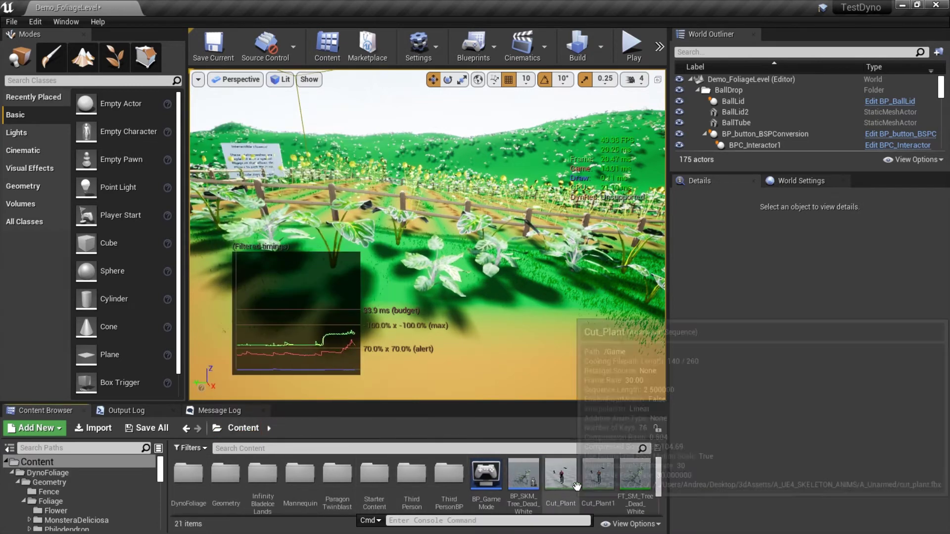
{"action": "double_click", "coordinate": [337, 474]}
{"action": "double_click", "coordinate": [188, 473]}
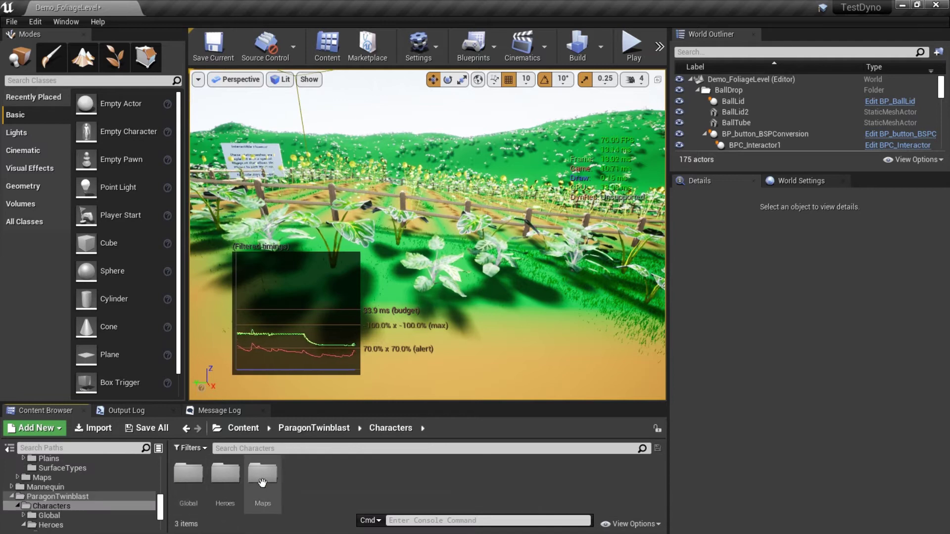
{"action": "double_click", "coordinate": [229, 478]}
{"action": "double_click", "coordinate": [188, 474]}
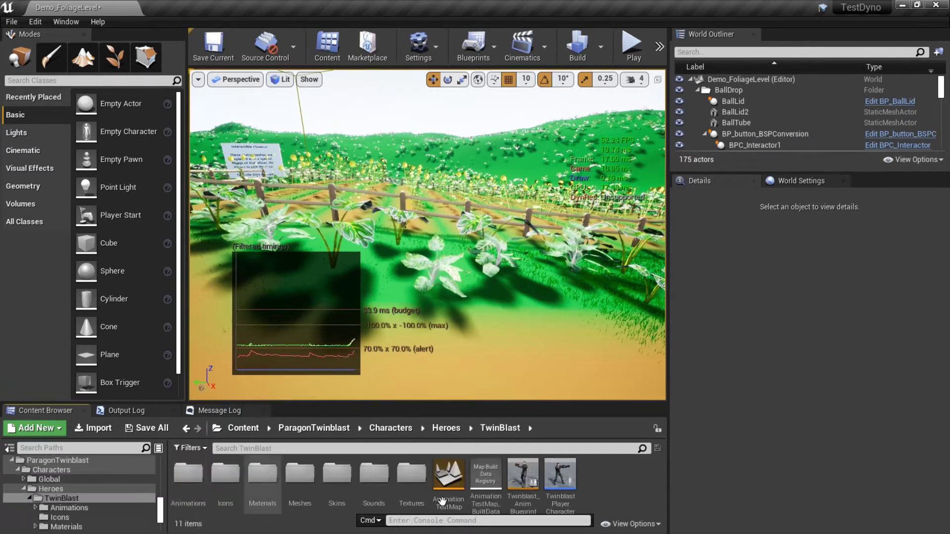
{"action": "double_click", "coordinate": [535, 488]}
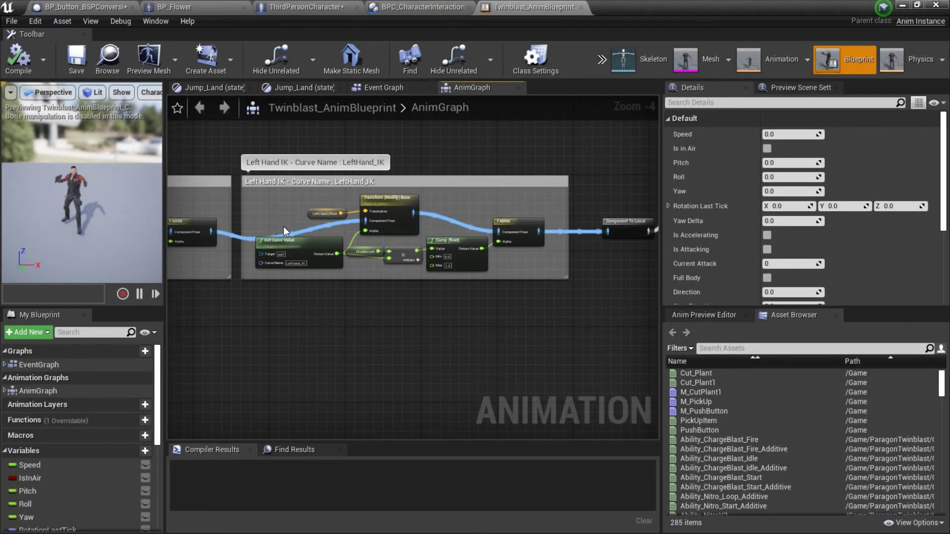
Trace the Twinblast AnimGraph back from the Left and Right Hand IK sections to the two Copy Bone nodes.
{"action": "right_click_drag", "start_coordinate": [254, 337], "coordinate": [492, 307]}
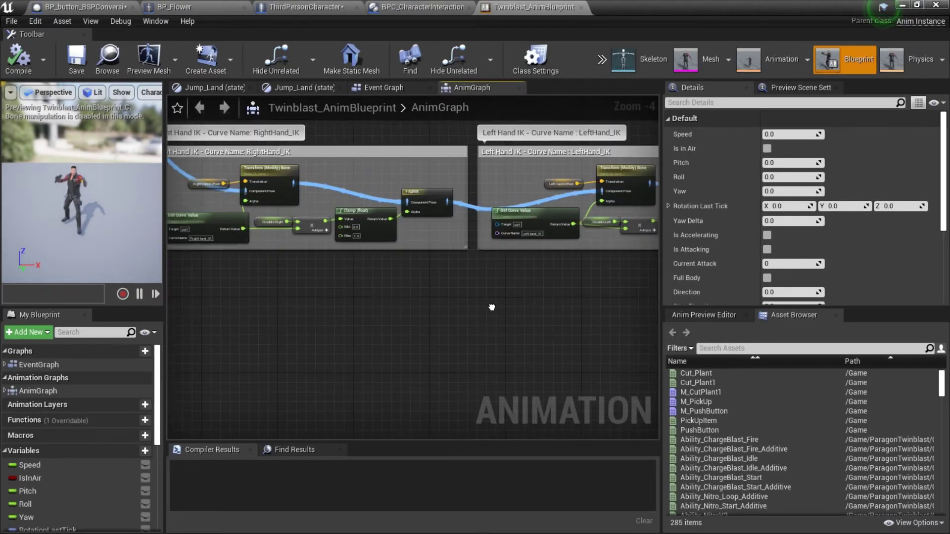
{"action": "right_click_drag", "start_coordinate": [388, 262], "coordinate": [604, 369]}
{"action": "right_click_drag", "start_coordinate": [419, 318], "coordinate": [610, 373]}
{"action": "right_click_drag", "start_coordinate": [386, 252], "coordinate": [463, 319]}
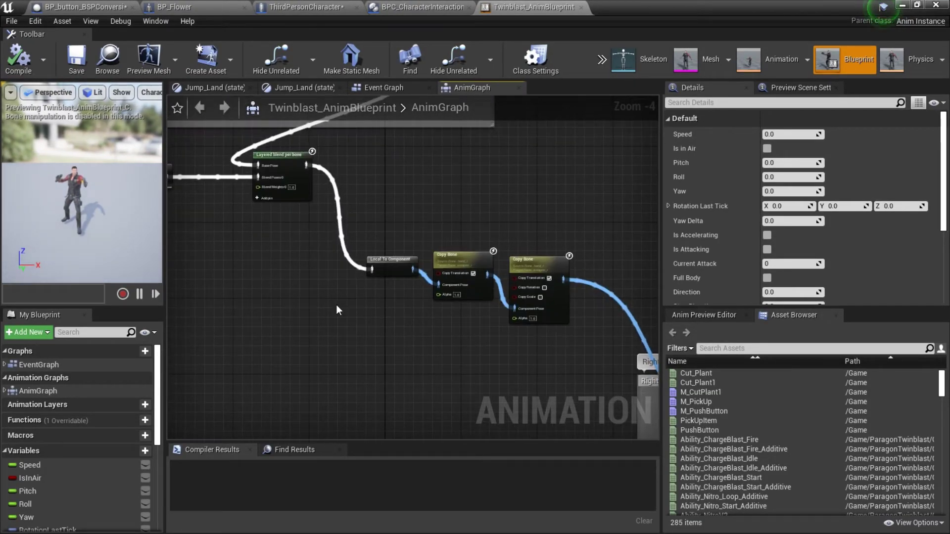
{"action": "right_click_drag", "start_coordinate": [382, 204], "coordinate": [332, 201]}
{"action": "scroll", "coordinate": [331, 200], "scroll_direction": "up", "scroll_amount": 2}
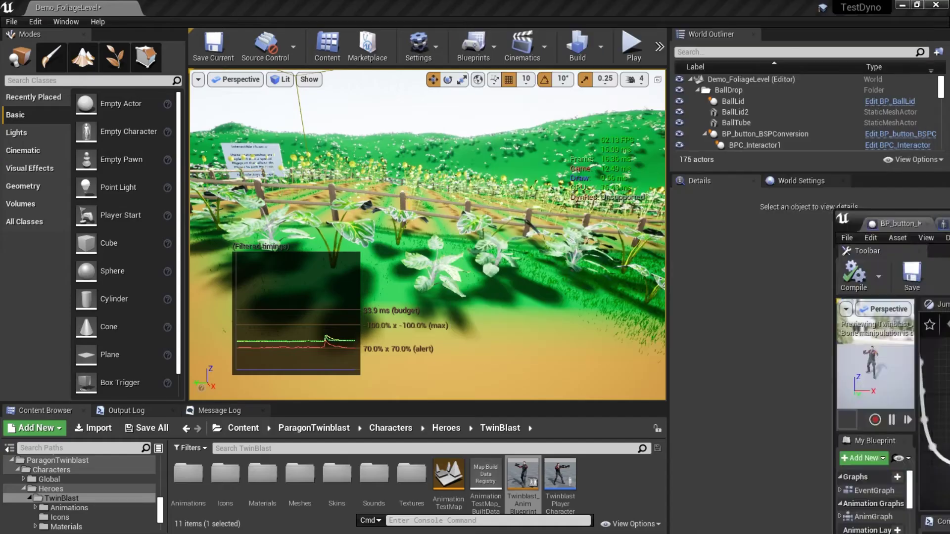
Locate the mannequin's interaction montages in the DynoFoliage Mannequin Animations folder.
{"action": "double_click", "coordinate": [188, 488]}
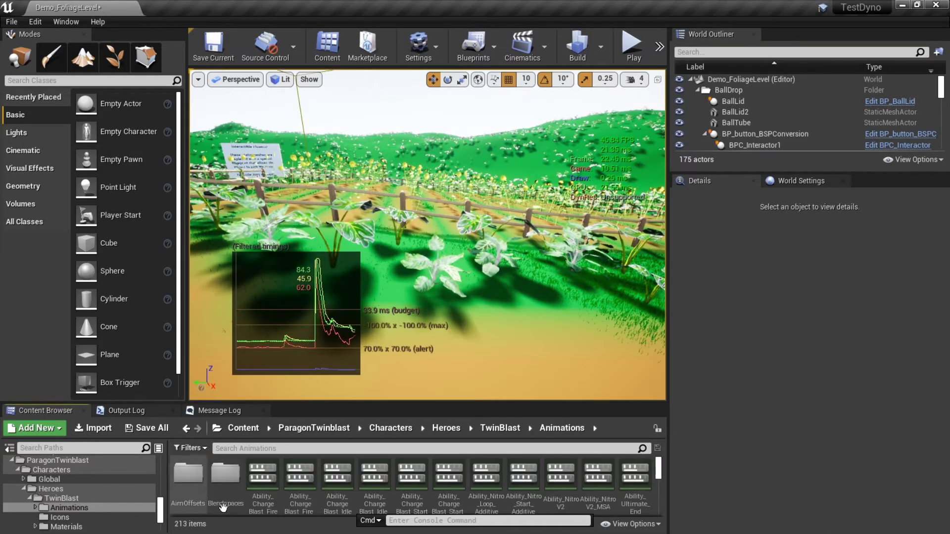
{"action": "left_click", "coordinate": [242, 428]}
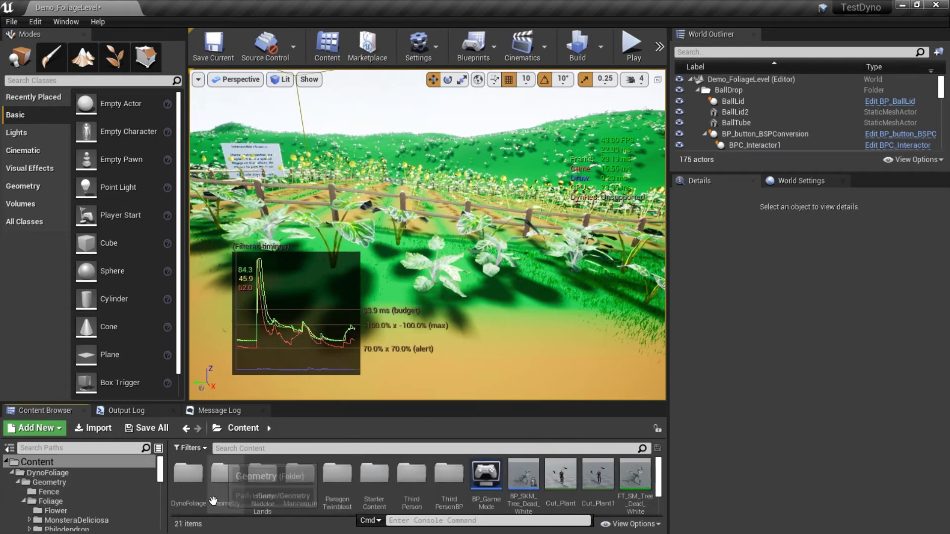
{"action": "double_click", "coordinate": [189, 473]}
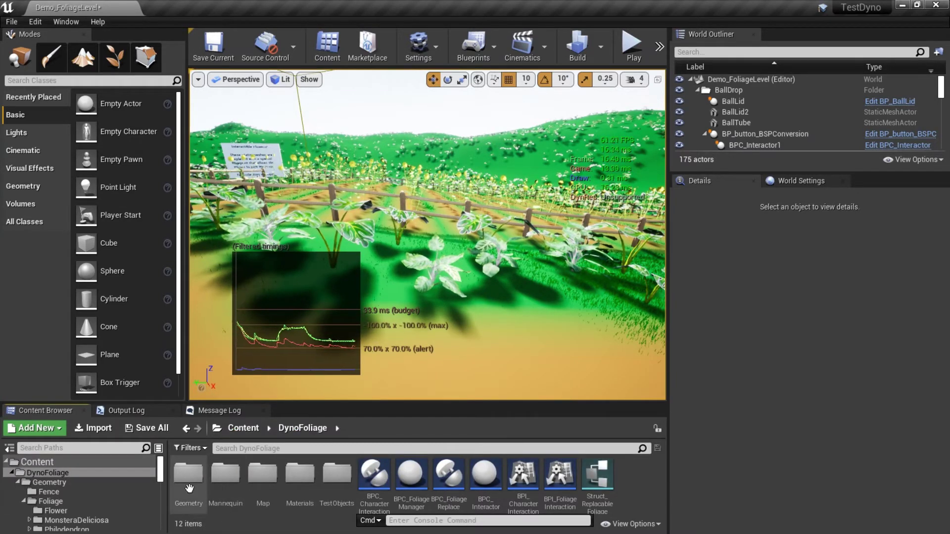
{"action": "double_click", "coordinate": [225, 474]}
{"action": "double_click", "coordinate": [187, 474]}
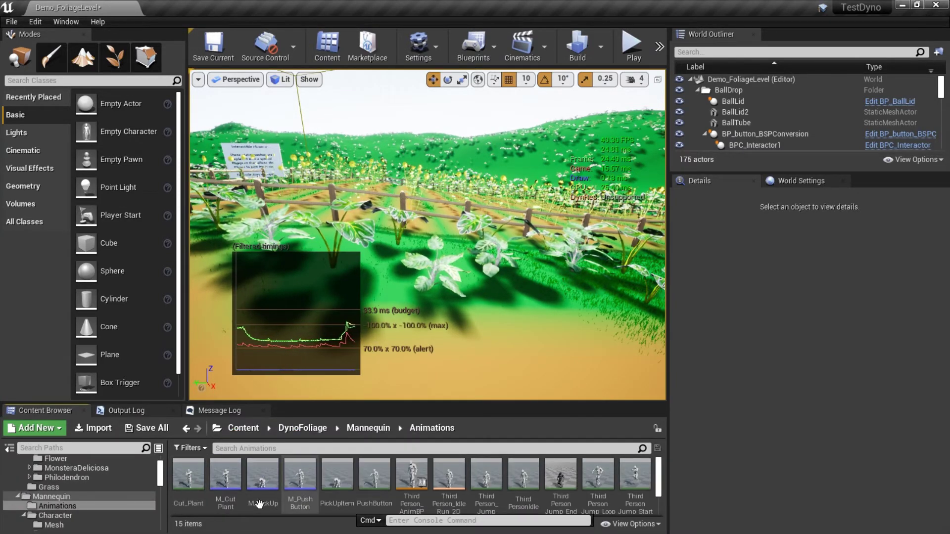
Set up a duplicate-and-retarget of M_PickUp to TwinBlast_Skeleton with incompatible skeletons listed, and close the dialog without retargeting.
{"action": "right_click", "coordinate": [262, 474]}
{"action": "mouse_move", "coordinate": [365, 193]}
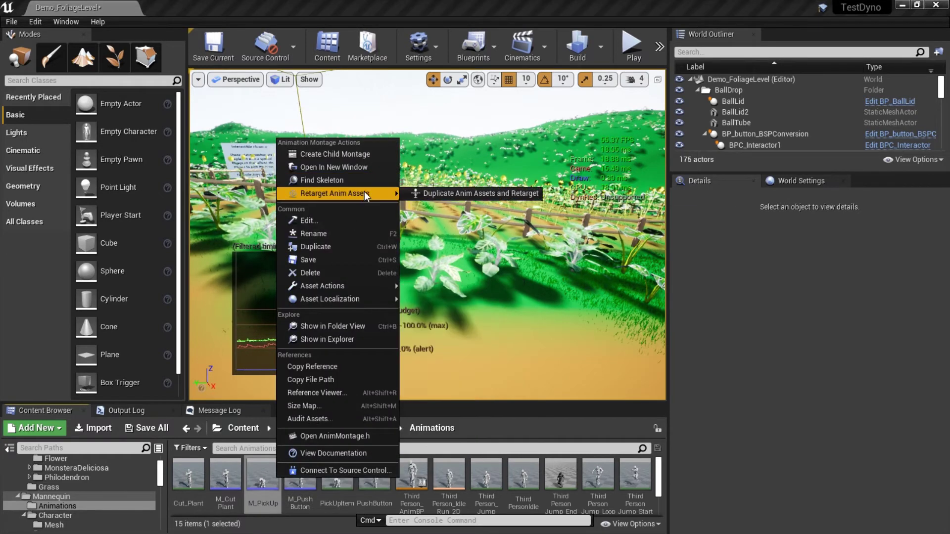
{"action": "left_click", "coordinate": [452, 197]}
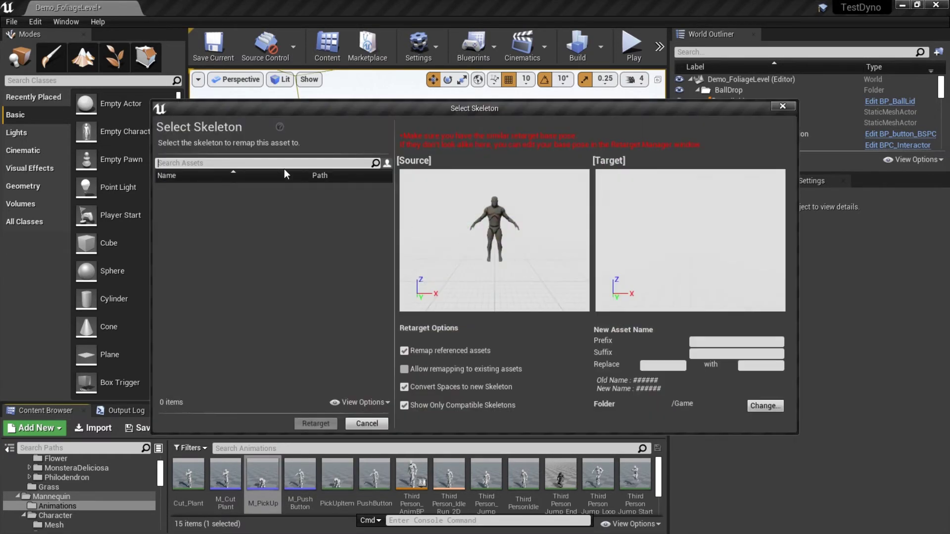
{"action": "left_click", "coordinate": [442, 404]}
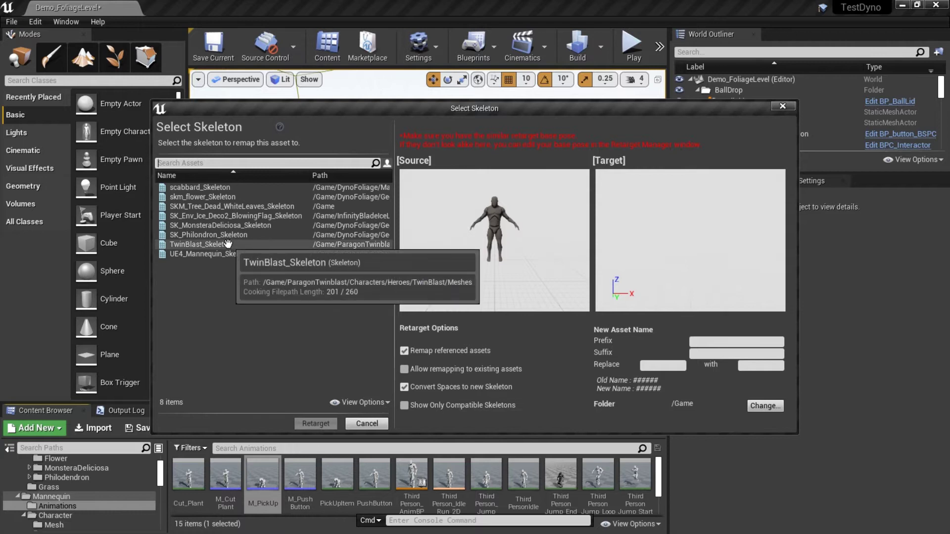
{"action": "left_click", "coordinate": [208, 244]}
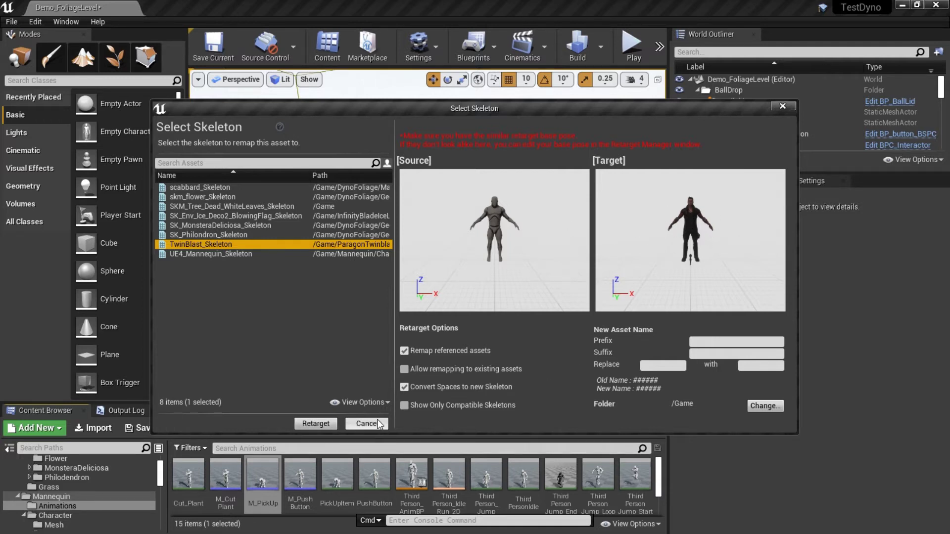
{"action": "left_click", "coordinate": [788, 104]}
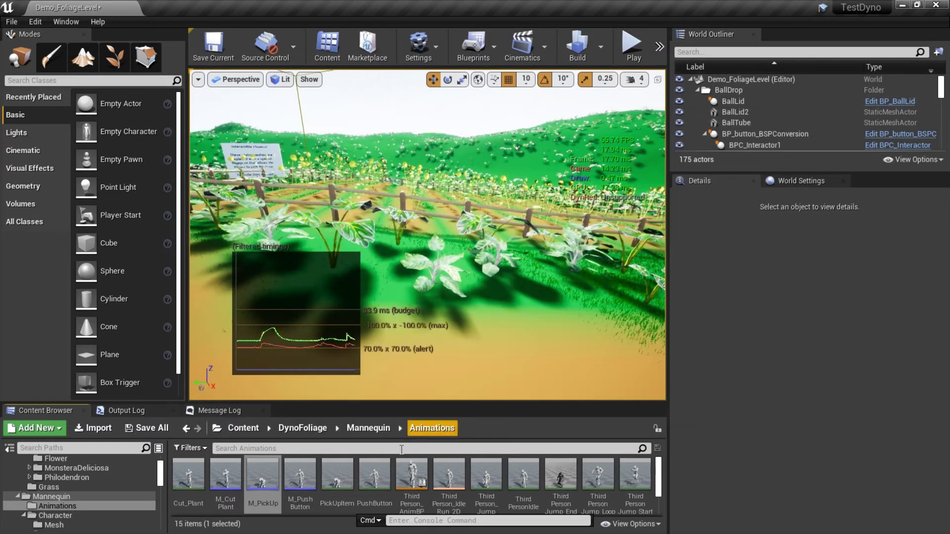
Open the M_PushButton montage from the Content folder in a maximized editor and examine its curves, including LeftHand_IK and RightHand_IK.
{"action": "left_click", "coordinate": [258, 429]}
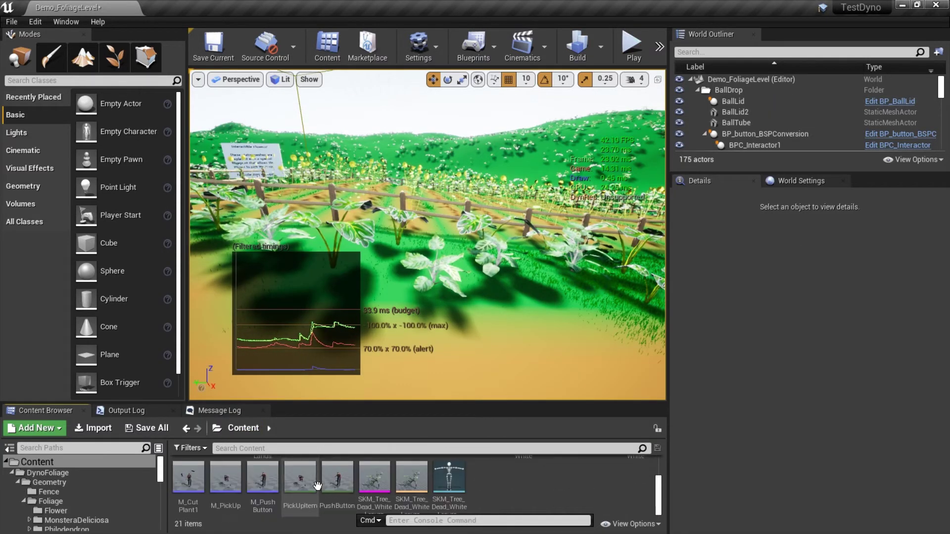
{"action": "double_click", "coordinate": [264, 497]}
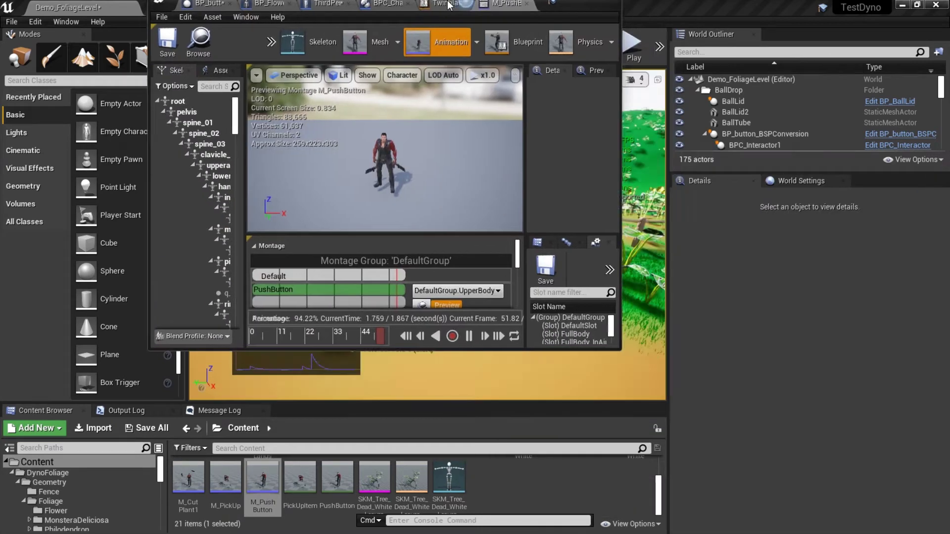
{"action": "double_click", "coordinate": [448, 5]}
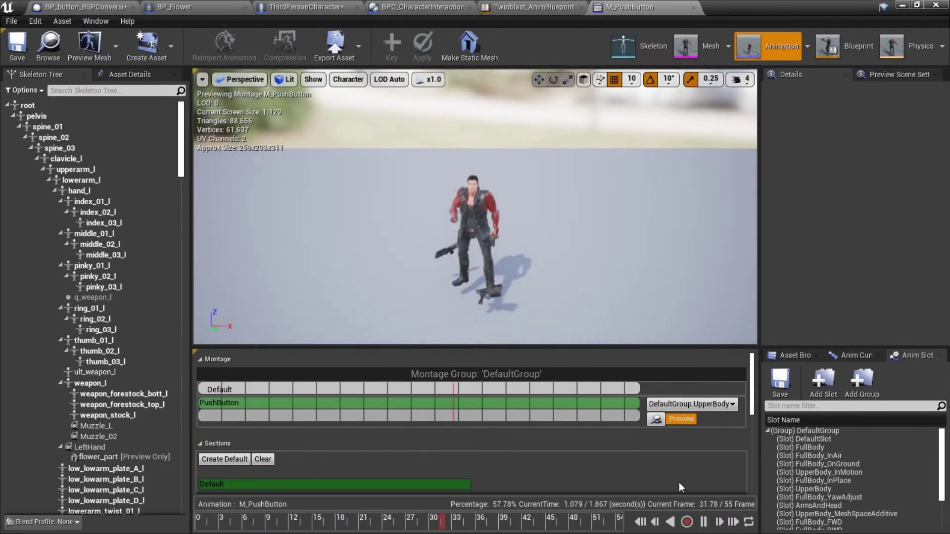
{"action": "scroll", "coordinate": [679, 483], "scroll_direction": "down", "scroll_amount": 3}
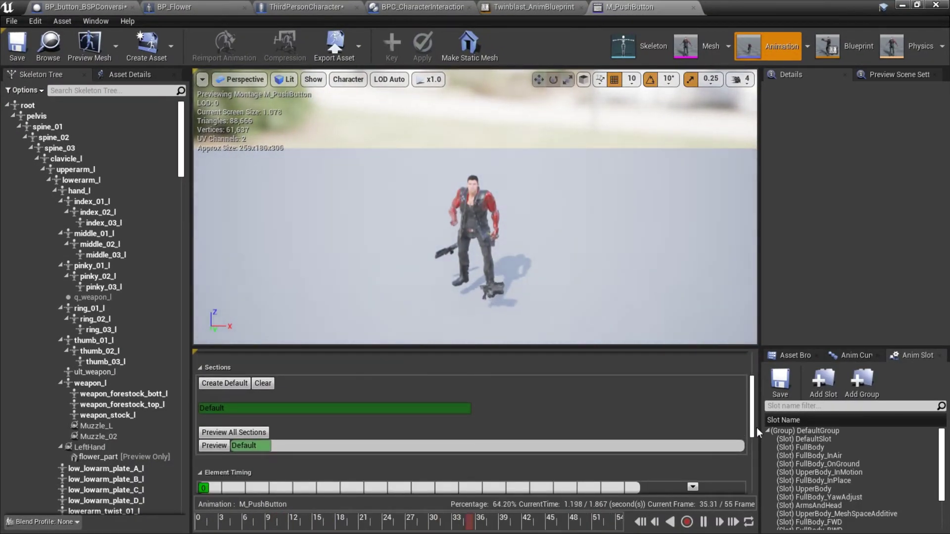
{"action": "left_click_drag", "start_coordinate": [756, 427], "coordinate": [754, 480]}
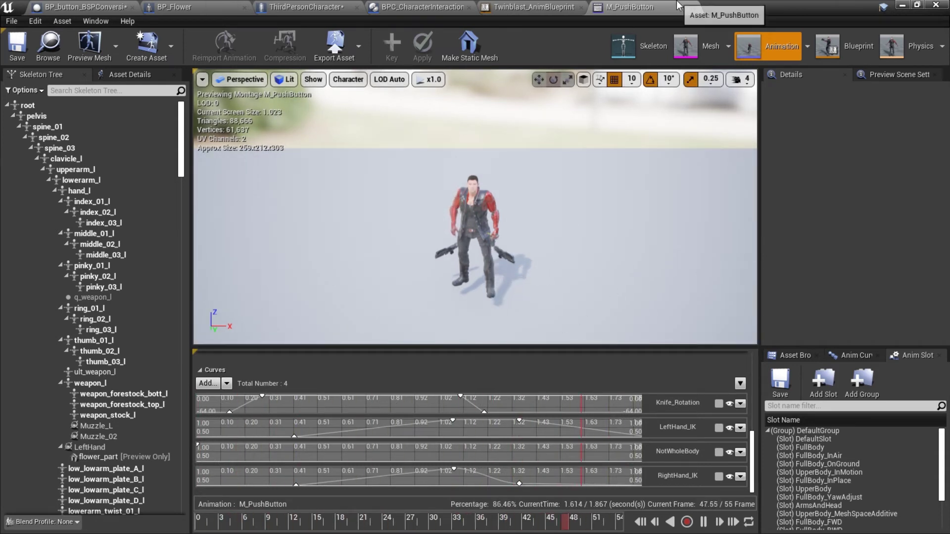
Return to the Twinblast AnimGraph and inspect the settings of the Copy Bone node that copies hand_l to weapon_l.
{"action": "left_click", "coordinate": [532, 7]}
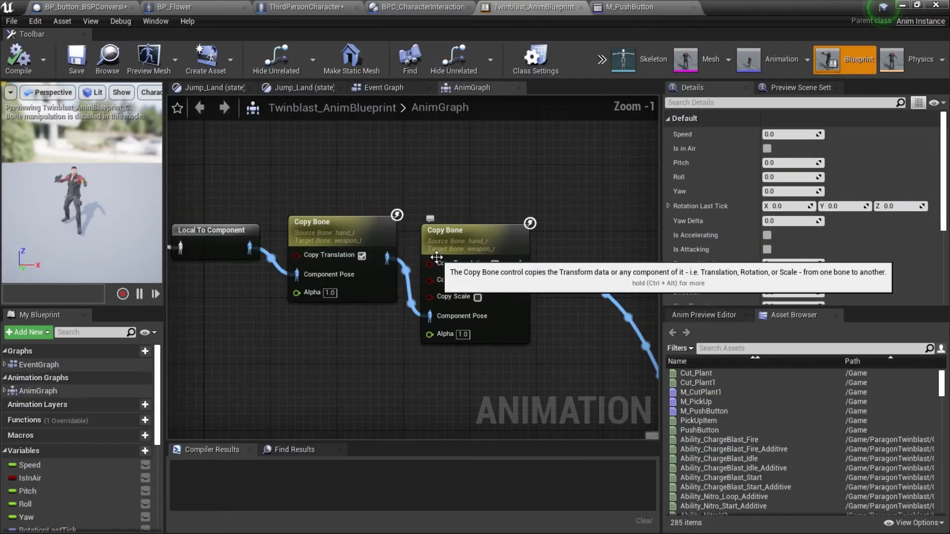
{"action": "scroll", "coordinate": [436, 257], "scroll_direction": "up", "scroll_amount": 2}
{"action": "left_click", "coordinate": [342, 234]}
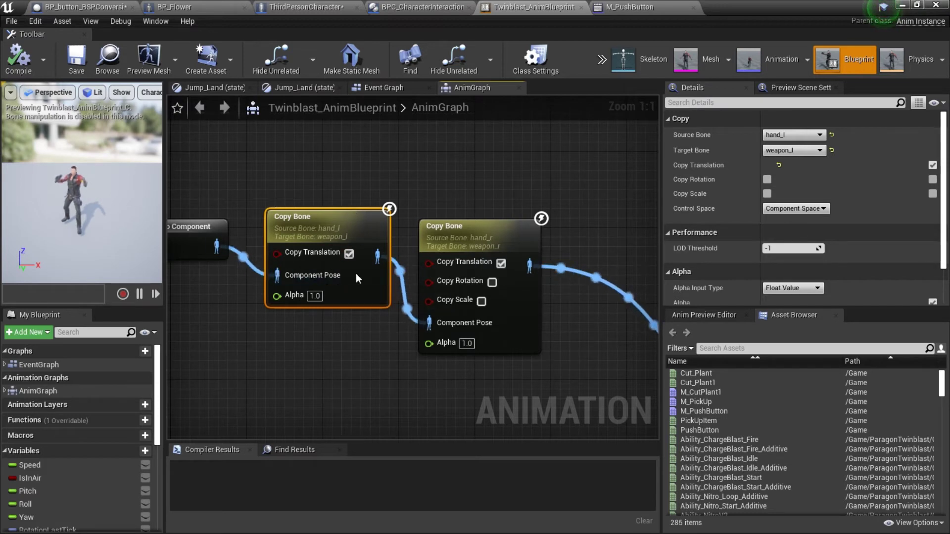
Examine the Right Hand IK and Left Hand IK node groups, following the pose chain through FABRIK to the output pose.
{"action": "right_click_drag", "start_coordinate": [487, 380], "coordinate": [168, 266]}
{"action": "scroll", "coordinate": [374, 196], "scroll_direction": "down", "scroll_amount": 3}
{"action": "right_click_drag", "start_coordinate": [405, 294], "coordinate": [312, 235]}
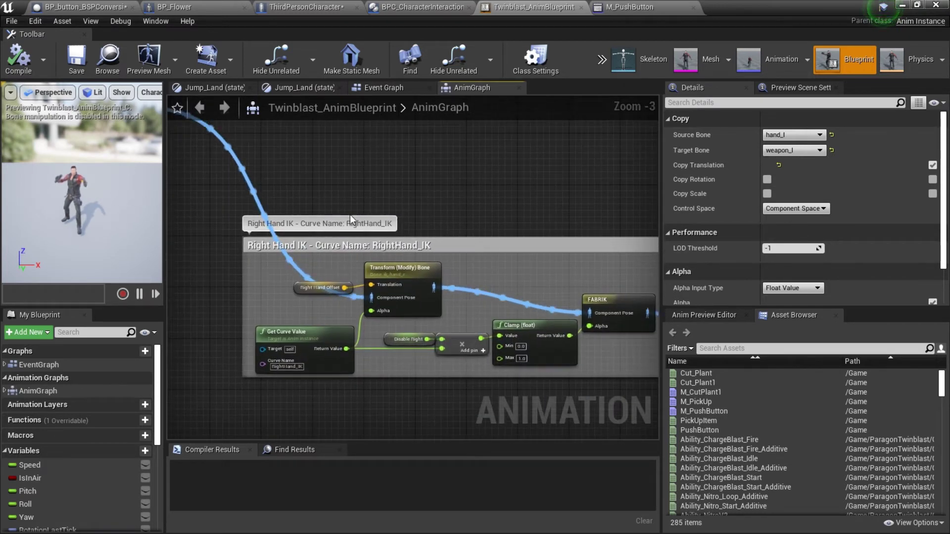
{"action": "scroll", "coordinate": [350, 215], "scroll_direction": "down", "scroll_amount": 1}
{"action": "scroll", "coordinate": [366, 218], "scroll_direction": "up", "scroll_amount": 2}
{"action": "right_click_drag", "start_coordinate": [618, 306], "coordinate": [331, 263]}
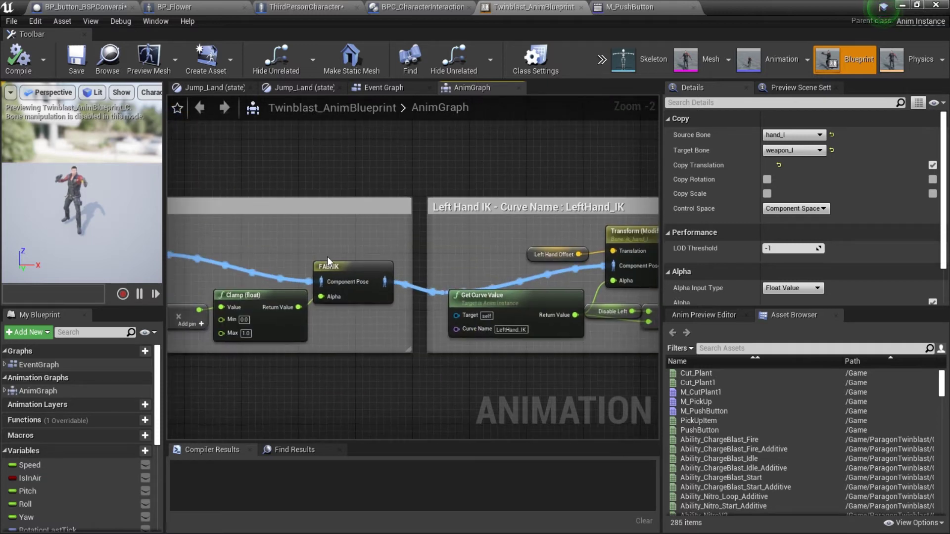
{"action": "right_click_drag", "start_coordinate": [597, 266], "coordinate": [380, 274]}
{"action": "right_click_drag", "start_coordinate": [448, 286], "coordinate": [246, 263]}
{"action": "scroll", "coordinate": [420, 276], "scroll_direction": "down", "scroll_amount": 1}
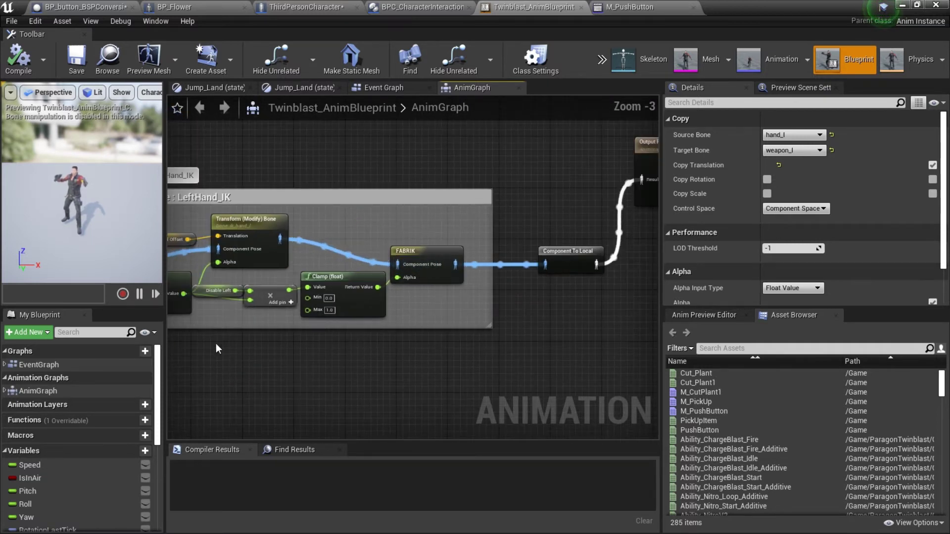
Open the animation blueprint's Event Graph and examine the Hand IK Offset and Store Active Montage node groups.
{"action": "right_click_drag", "start_coordinate": [268, 334], "coordinate": [440, 352]}
{"action": "scroll", "coordinate": [350, 338], "scroll_direction": "down", "scroll_amount": 4}
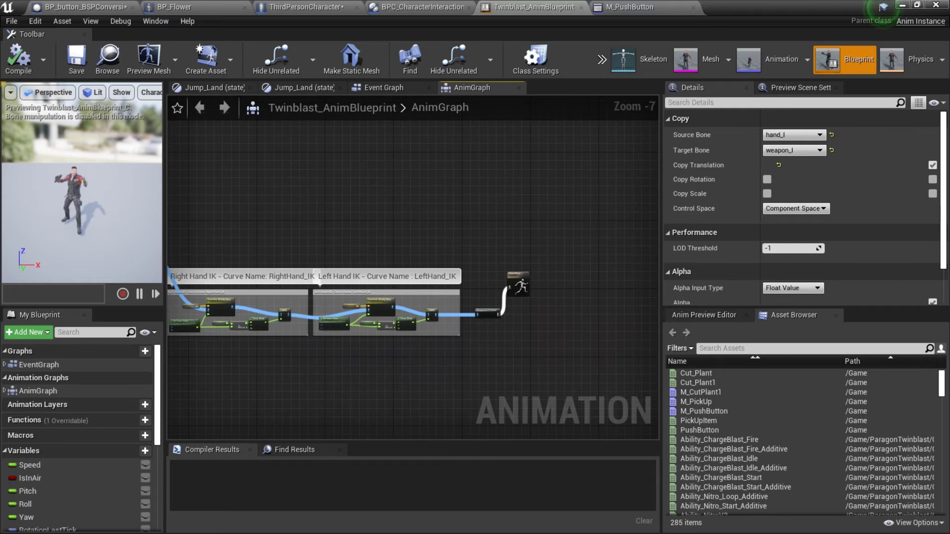
{"action": "right_click_drag", "start_coordinate": [272, 261], "coordinate": [436, 248]}
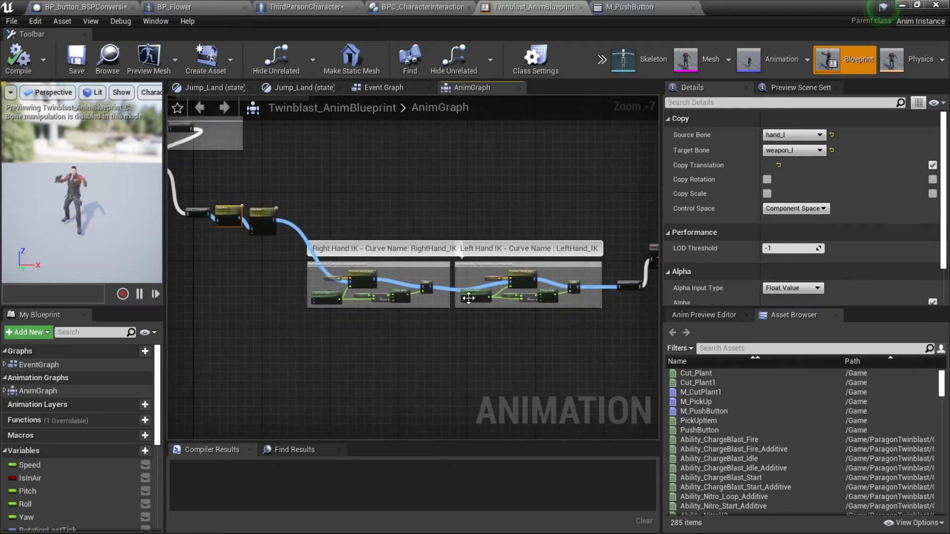
{"action": "left_click", "coordinate": [376, 88]}
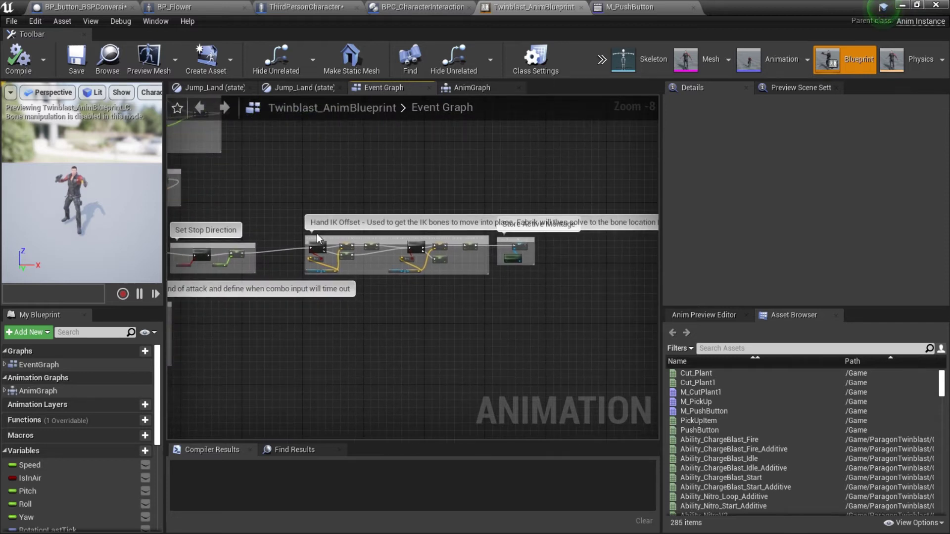
{"action": "right_click_drag", "start_coordinate": [272, 245], "coordinate": [382, 233]}
{"action": "right_click_drag", "start_coordinate": [563, 197], "coordinate": [530, 197]}
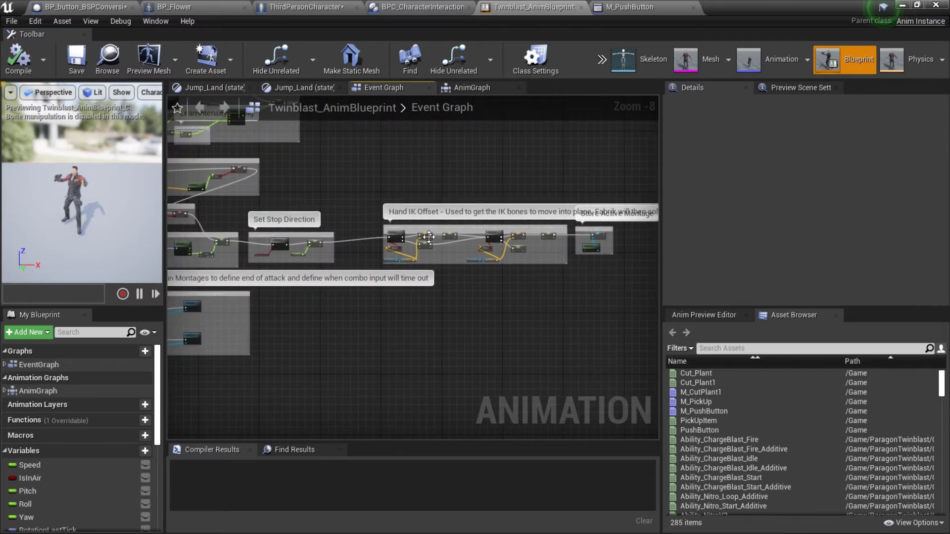
{"action": "scroll", "coordinate": [342, 259], "scroll_direction": "up", "scroll_amount": 5}
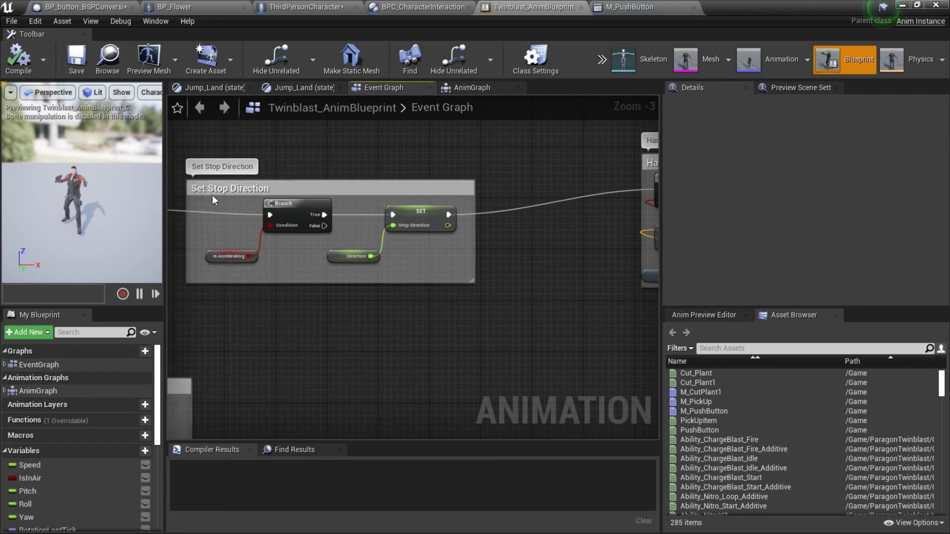
{"action": "right_click_drag", "start_coordinate": [529, 306], "coordinate": [298, 369]}
{"action": "scroll", "coordinate": [299, 369], "scroll_direction": "down", "scroll_amount": 3}
{"action": "right_click_drag", "start_coordinate": [485, 360], "coordinate": [414, 289]}
{"action": "scroll", "coordinate": [450, 348], "scroll_direction": "up", "scroll_amount": 1}
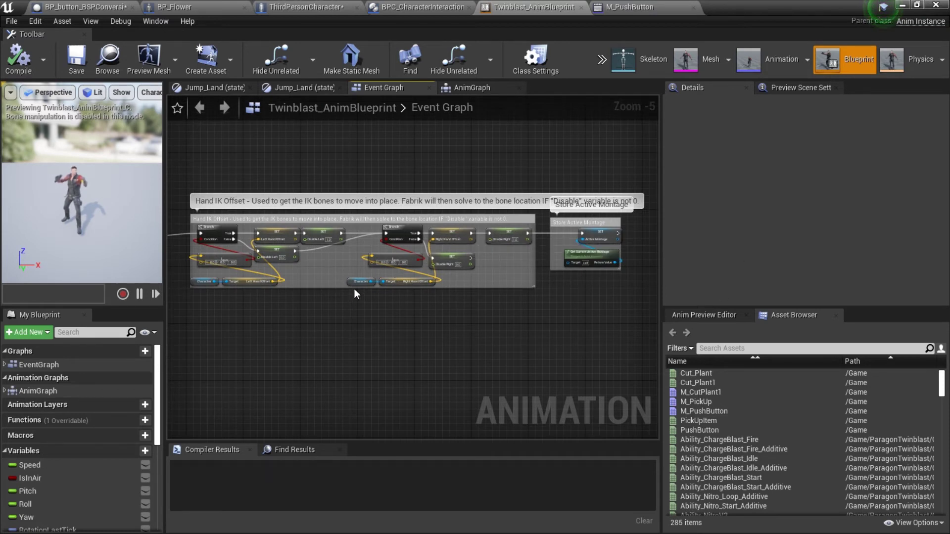
Examine the initialize and update animation events, following the Cast To TwinblastPlayerCharacter node to the Set Character node.
{"action": "right_click_drag", "start_coordinate": [354, 291], "coordinate": [564, 350]}
{"action": "scroll", "coordinate": [396, 287], "scroll_direction": "down", "scroll_amount": 3}
{"action": "scroll", "coordinate": [480, 218], "scroll_direction": "up", "scroll_amount": 5}
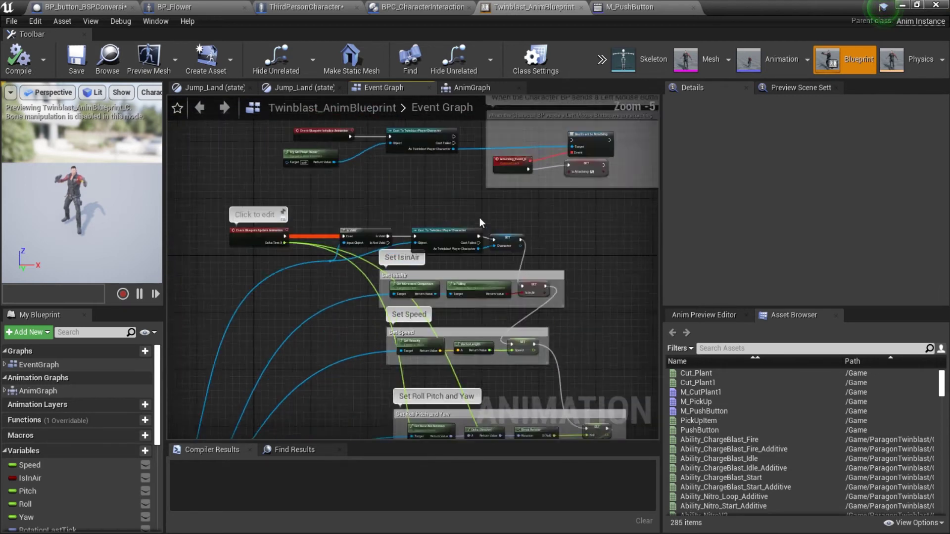
{"action": "right_click_drag", "start_coordinate": [480, 218], "coordinate": [526, 286]}
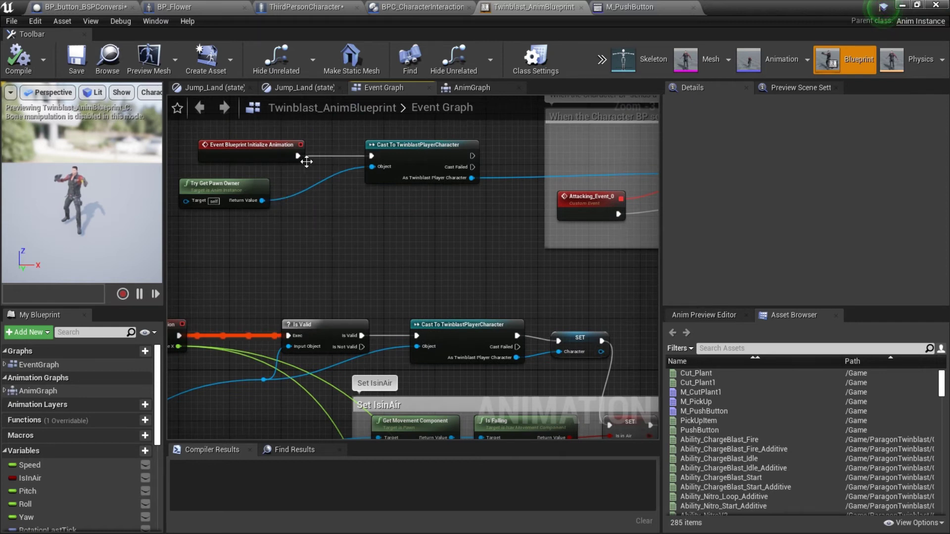
{"action": "right_click_drag", "start_coordinate": [464, 228], "coordinate": [428, 204]}
{"action": "right_click_drag", "start_coordinate": [296, 223], "coordinate": [361, 172]}
{"action": "scroll", "coordinate": [555, 247], "scroll_direction": "up", "scroll_amount": 2}
{"action": "right_click_drag", "start_coordinate": [554, 247], "coordinate": [495, 254]}
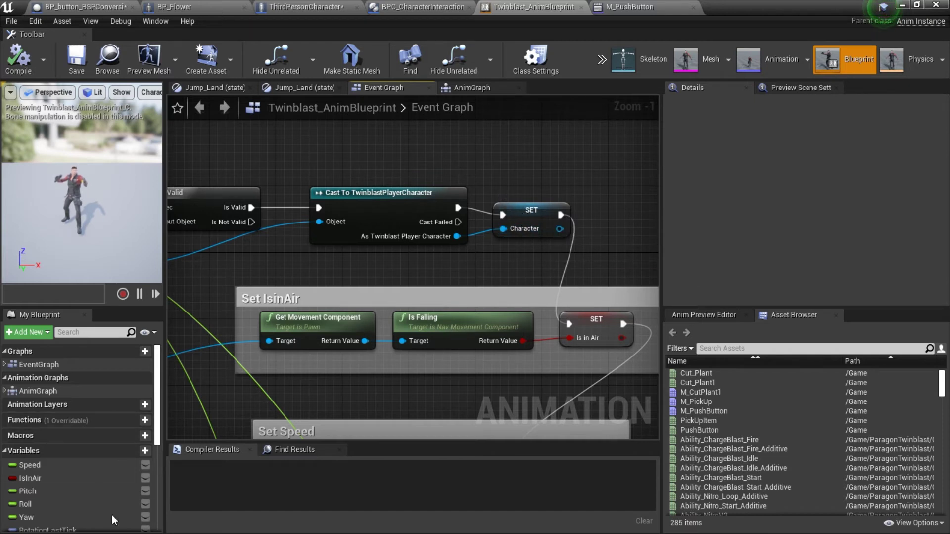
Look up the Character variable in the blueprint's variables and view the pin actions for the As Twinblast Player Character output.
{"action": "scroll", "coordinate": [64, 496], "scroll_direction": "down", "scroll_amount": 10}
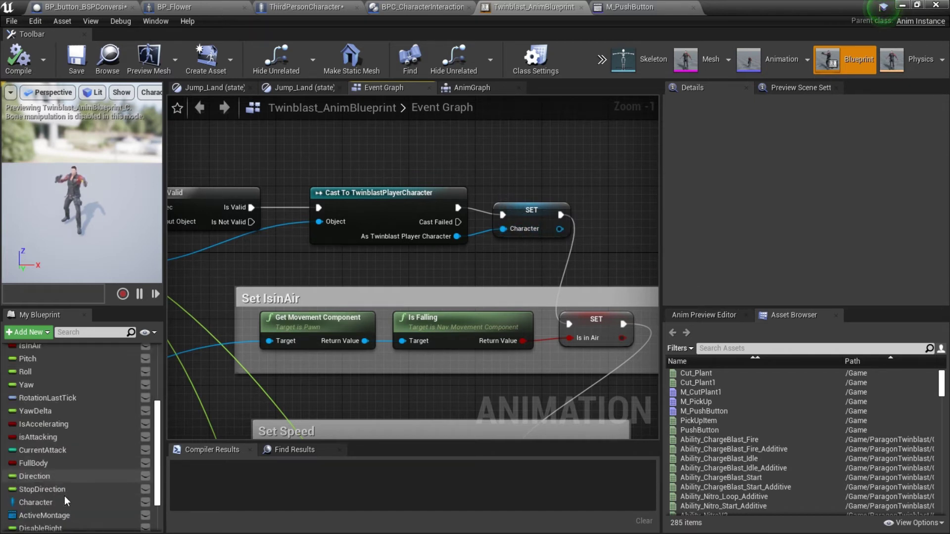
{"action": "left_click_drag", "start_coordinate": [458, 237], "coordinate": [491, 270]}
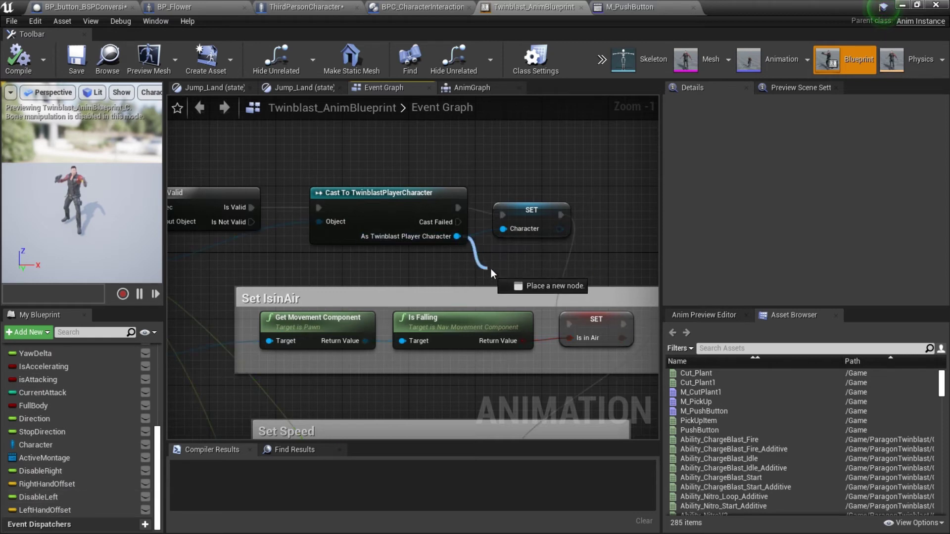
{"action": "left_click_drag", "start_coordinate": [421, 254], "coordinate": [503, 228]}
{"action": "right_click", "coordinate": [457, 237]}
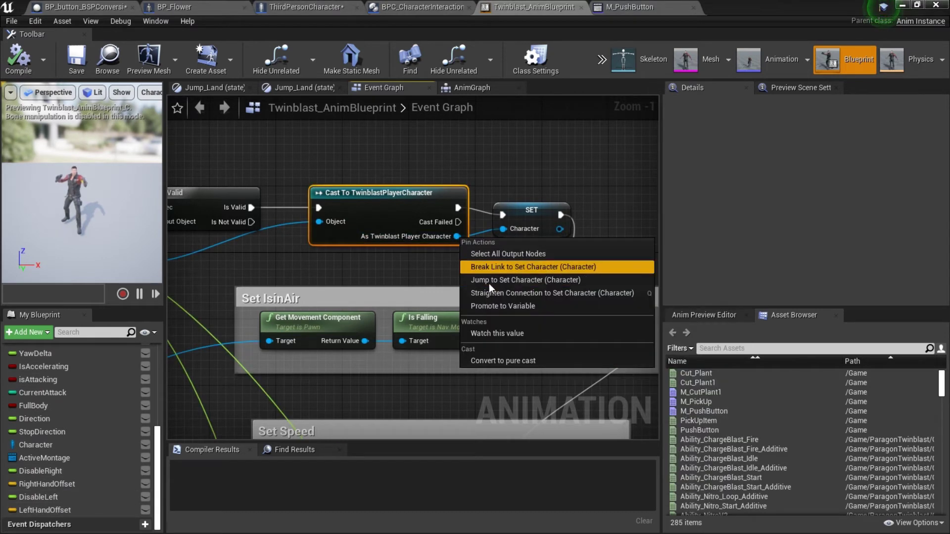
{"action": "left_click", "coordinate": [583, 173]}
Examine the left-hand half of the Hand IK Offset group, including its Branch, Left Hand Offset and Disable Left nodes.
{"action": "right_click_drag", "start_coordinate": [553, 286], "coordinate": [313, 236]}
{"action": "scroll", "coordinate": [313, 236], "scroll_direction": "down", "scroll_amount": 5}
{"action": "right_click_drag", "start_coordinate": [404, 281], "coordinate": [348, 24]}
{"action": "right_click_drag", "start_coordinate": [433, 265], "coordinate": [320, 152]}
{"action": "scroll", "coordinate": [454, 189], "scroll_direction": "up", "scroll_amount": 5}
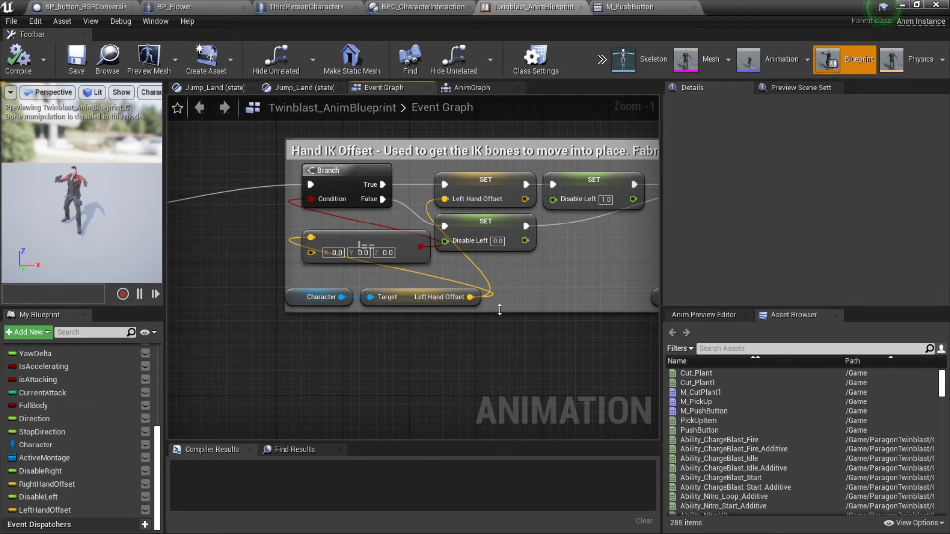
Browse the Variables actions available from the Character reference in the Hand IK Offset group, without adding a node.
{"action": "left_click_drag", "start_coordinate": [342, 297], "coordinate": [365, 363]}
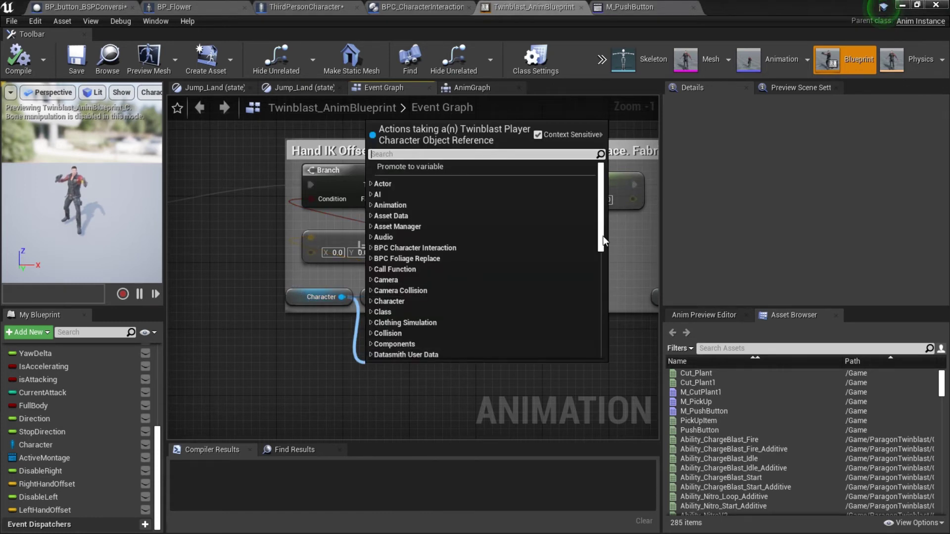
{"action": "left_click_drag", "start_coordinate": [604, 241], "coordinate": [603, 365]}
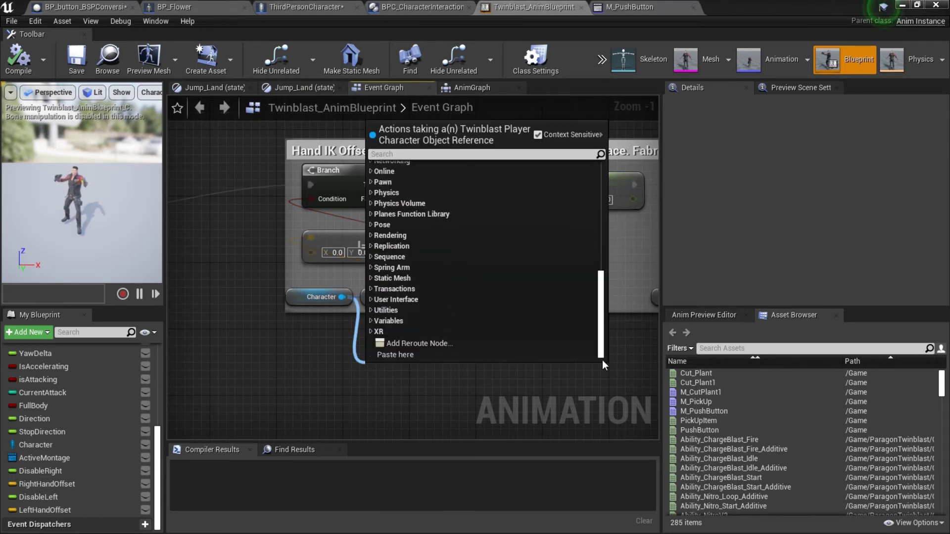
{"action": "left_click", "coordinate": [378, 322]}
{"action": "left_click", "coordinate": [368, 323]}
{"action": "left_click", "coordinate": [371, 323]}
{"action": "scroll", "coordinate": [406, 307], "scroll_direction": "down", "scroll_amount": 5}
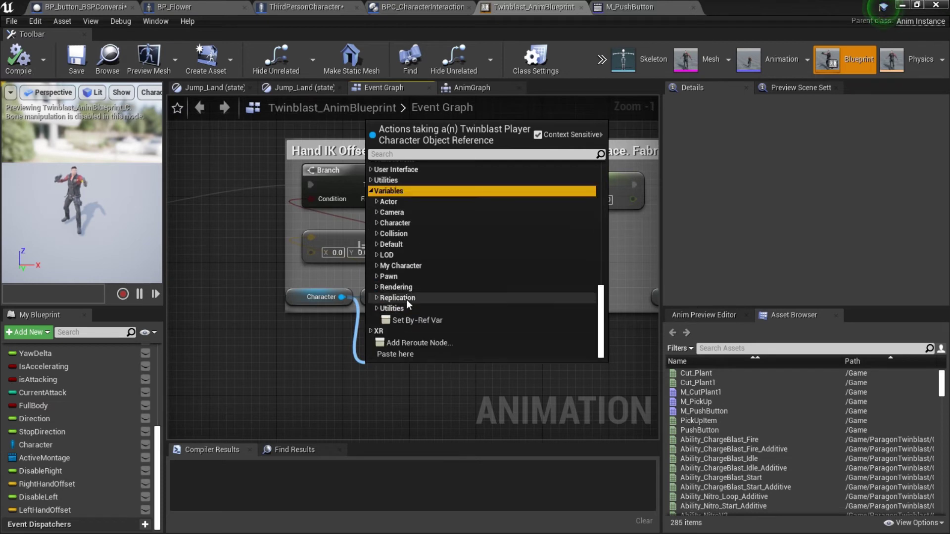
{"action": "left_click", "coordinate": [253, 292]}
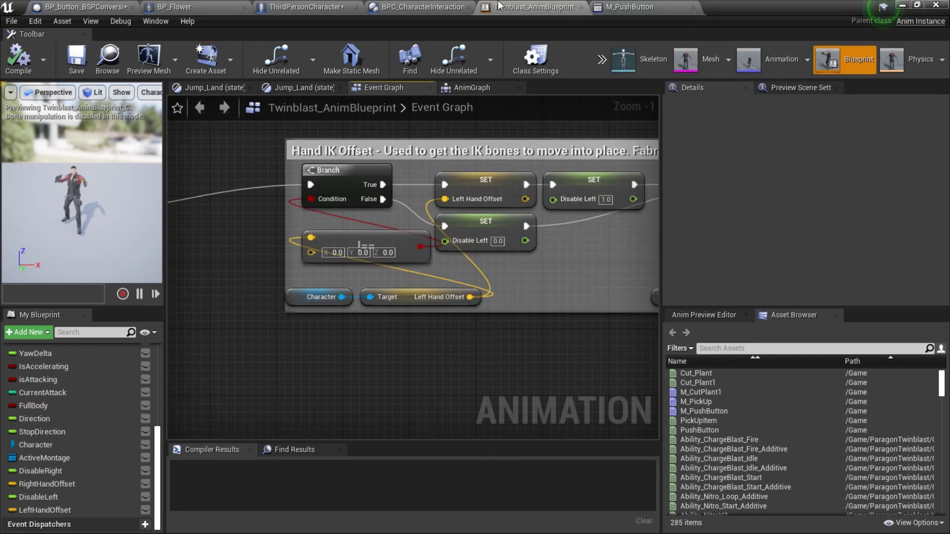
Return to the ThirdPersonCharacter blueprint and select its BPC_CharacterInteraction component.
{"action": "scroll", "coordinate": [551, 246], "scroll_direction": "down", "scroll_amount": 8}
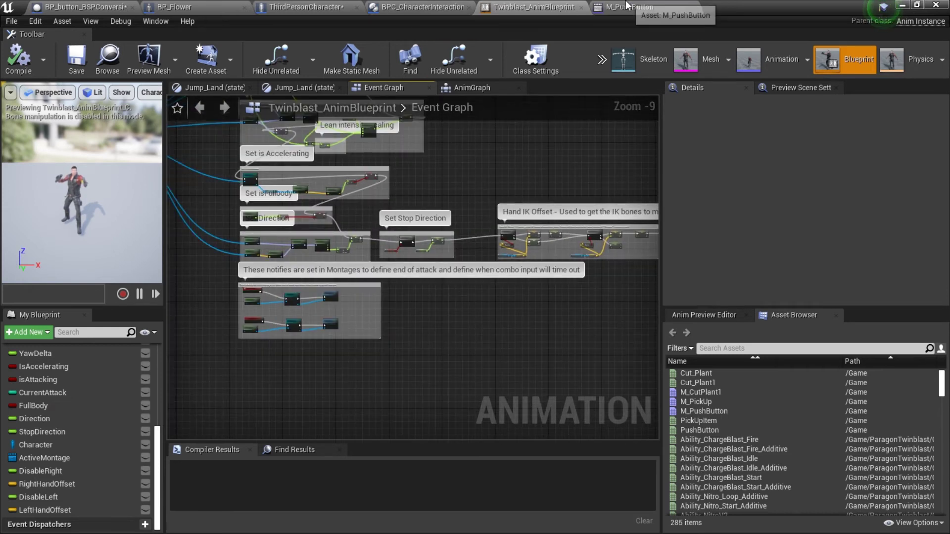
{"action": "left_click", "coordinate": [627, 6]}
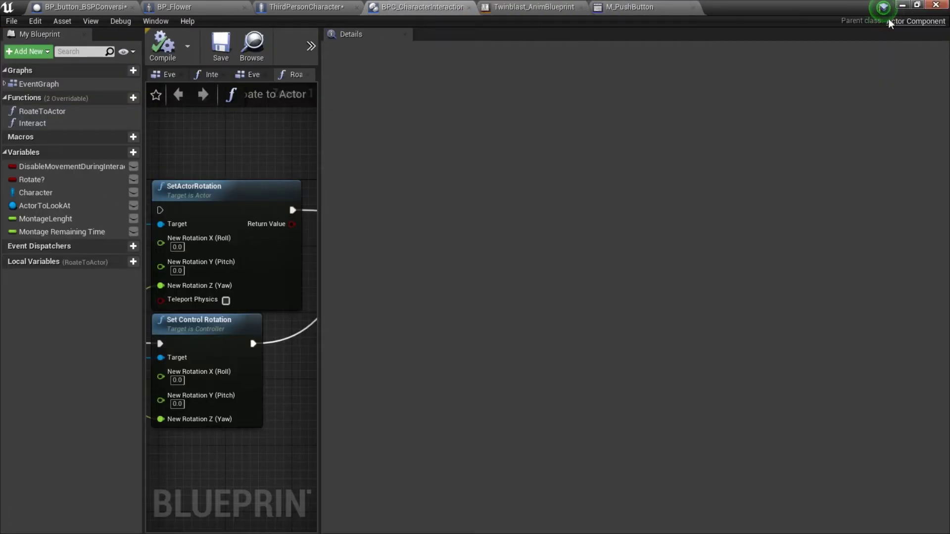
{"action": "left_click", "coordinate": [294, 6]}
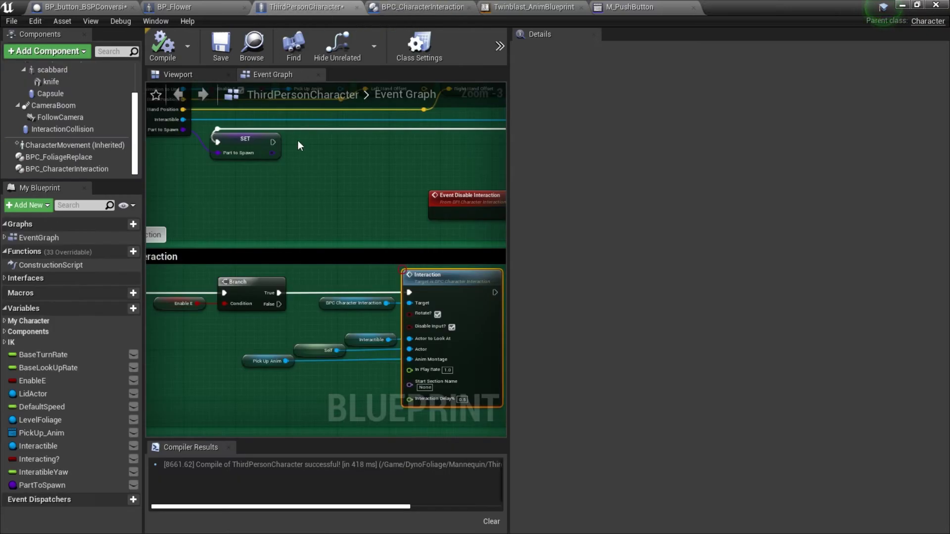
{"action": "left_click", "coordinate": [70, 168]}
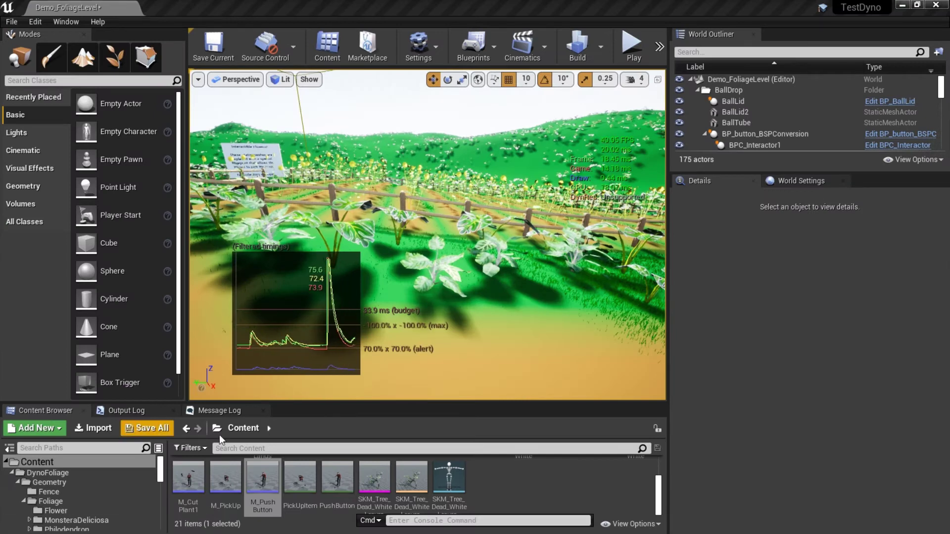
Open BPC_FoliageManager from the DynoFoliage folder and inspect the settings of its Sphere collision component.
{"action": "scroll", "coordinate": [226, 487], "scroll_direction": "up", "scroll_amount": 3}
{"action": "double_click", "coordinate": [199, 487]}
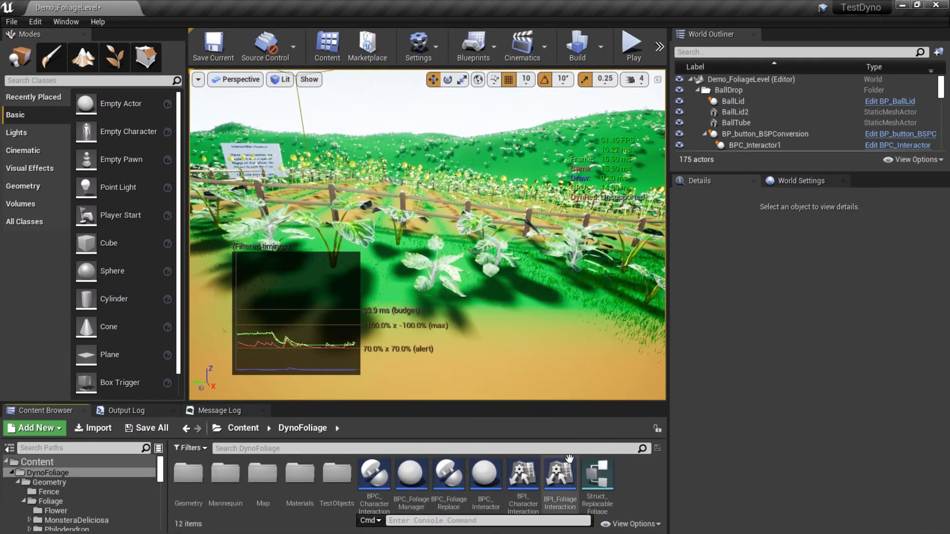
{"action": "left_click", "coordinate": [415, 473]}
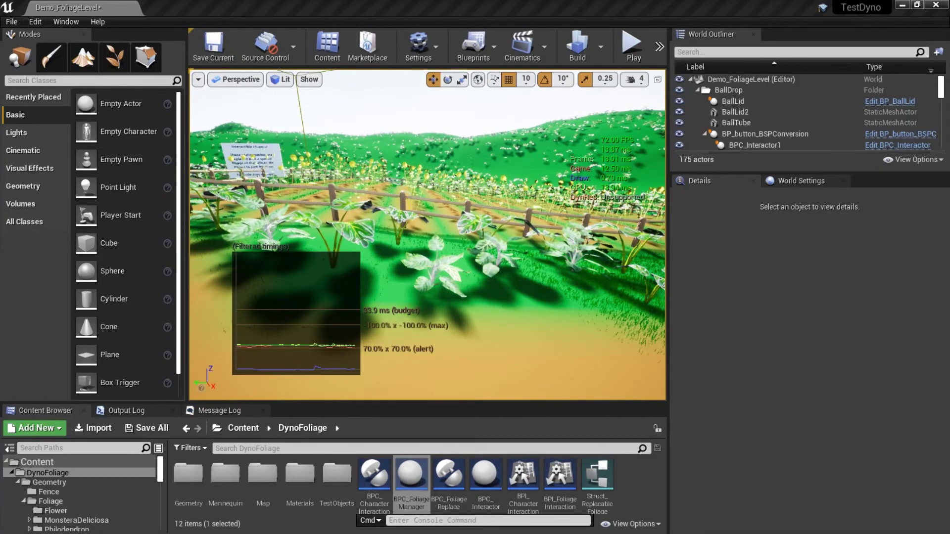
{"action": "key", "text": "alt+Tab"}
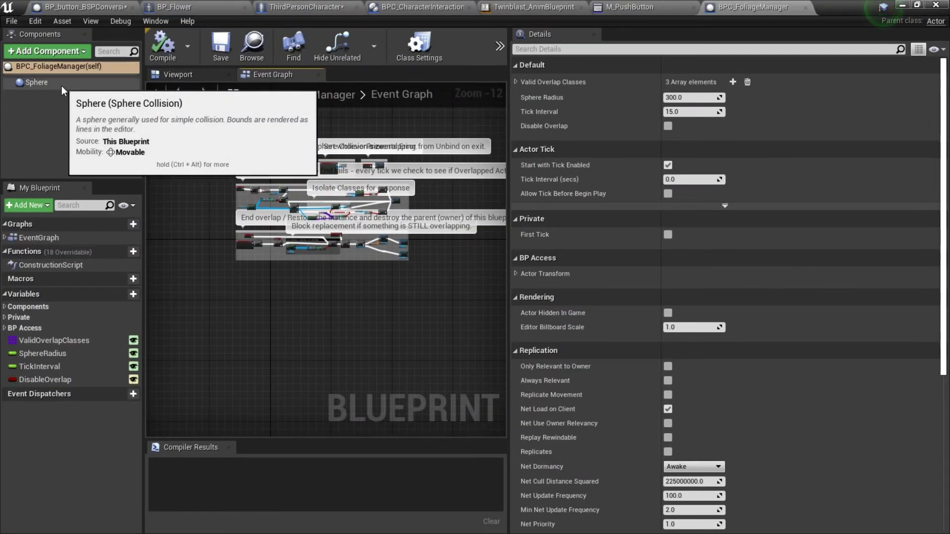
{"action": "left_click", "coordinate": [31, 83]}
{"action": "scroll", "coordinate": [783, 418], "scroll_direction": "down", "scroll_amount": 4}
{"action": "scroll", "coordinate": [783, 418], "scroll_direction": "down", "scroll_amount": 3}
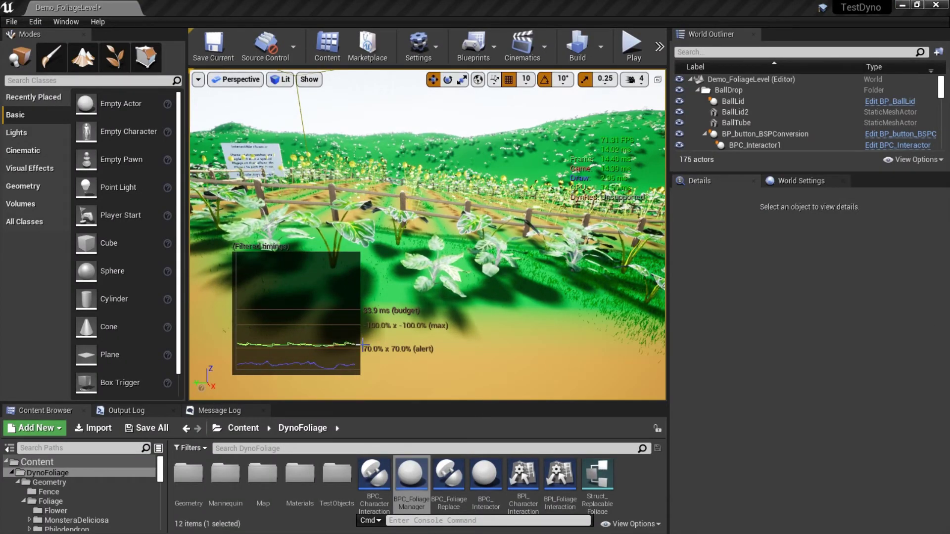
Browse from the Content folder through DynoFoliage into its Geometry folder.
{"action": "left_click", "coordinate": [231, 480]}
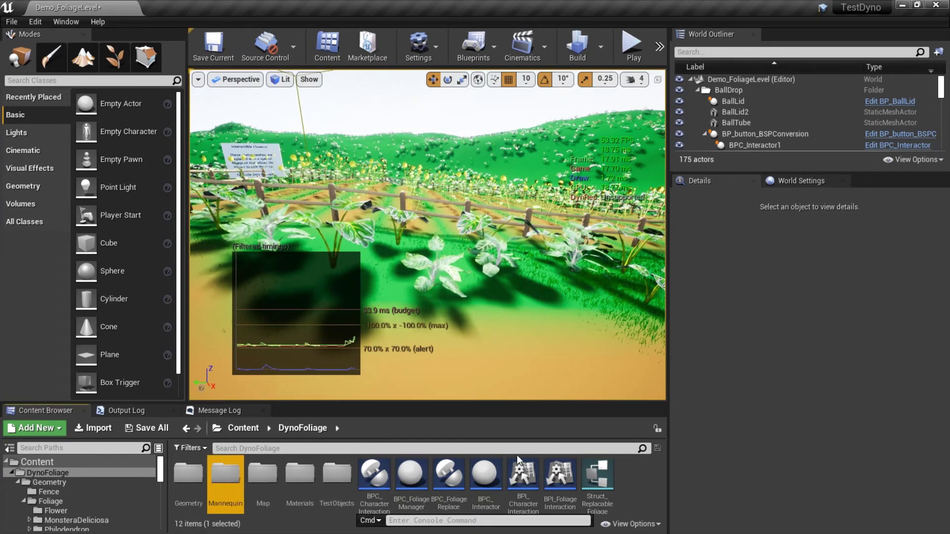
{"action": "right_click_drag", "start_coordinate": [490, 333], "coordinate": [472, 335]}
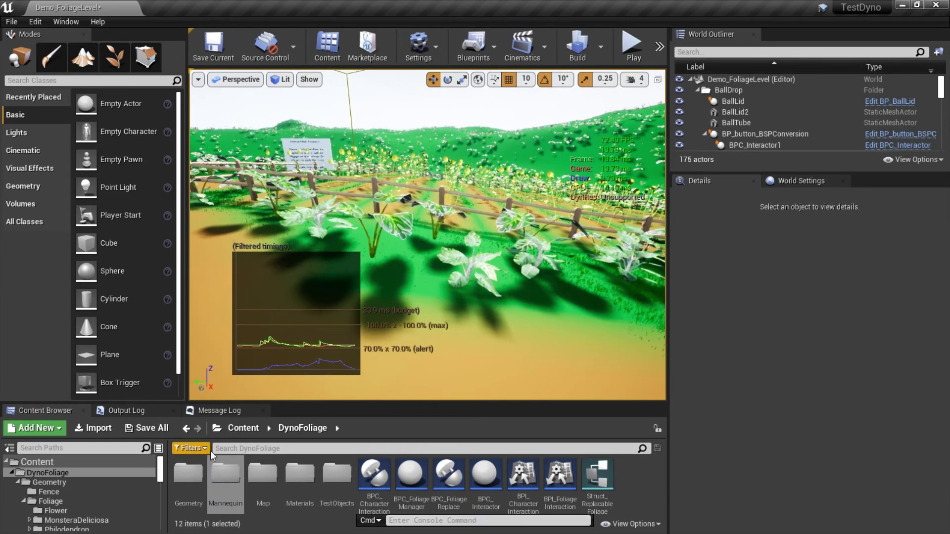
{"action": "left_click", "coordinate": [250, 429]}
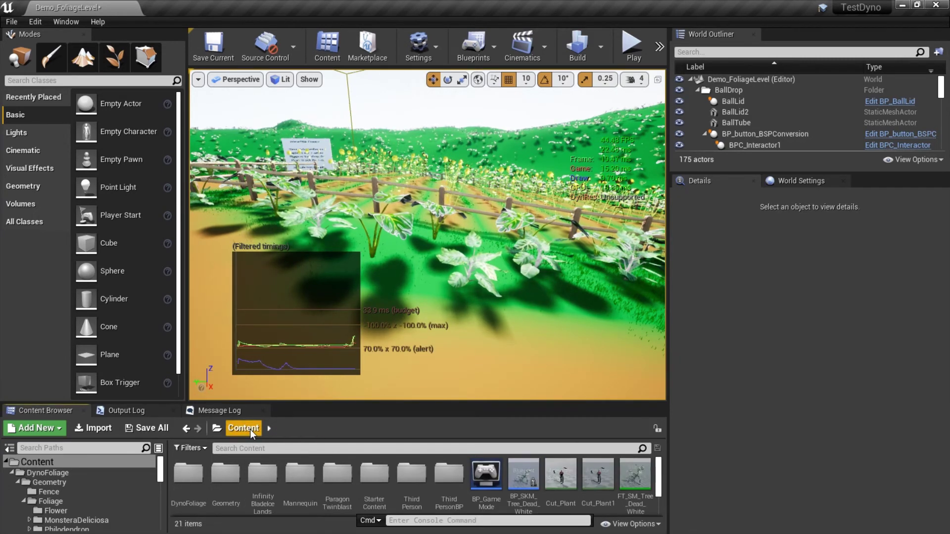
{"action": "double_click", "coordinate": [189, 474]}
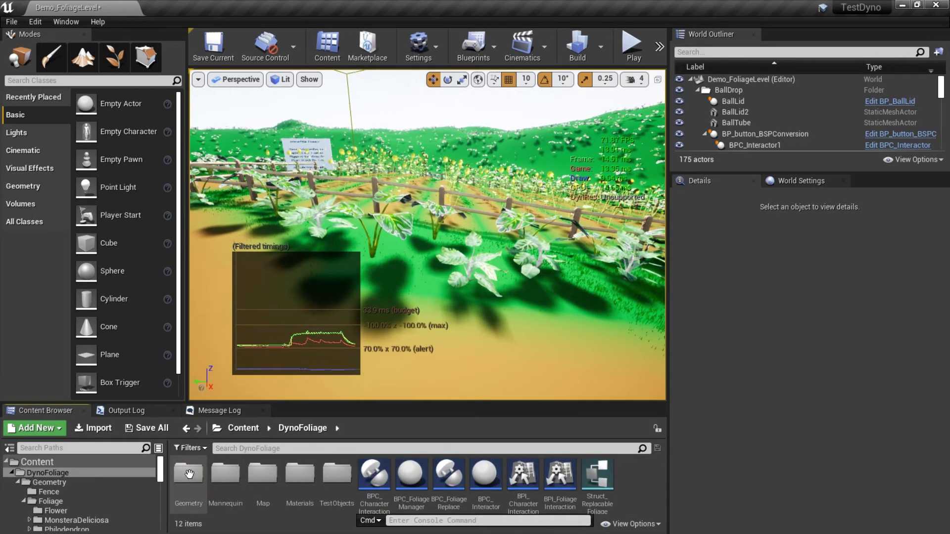
{"action": "double_click", "coordinate": [189, 474]}
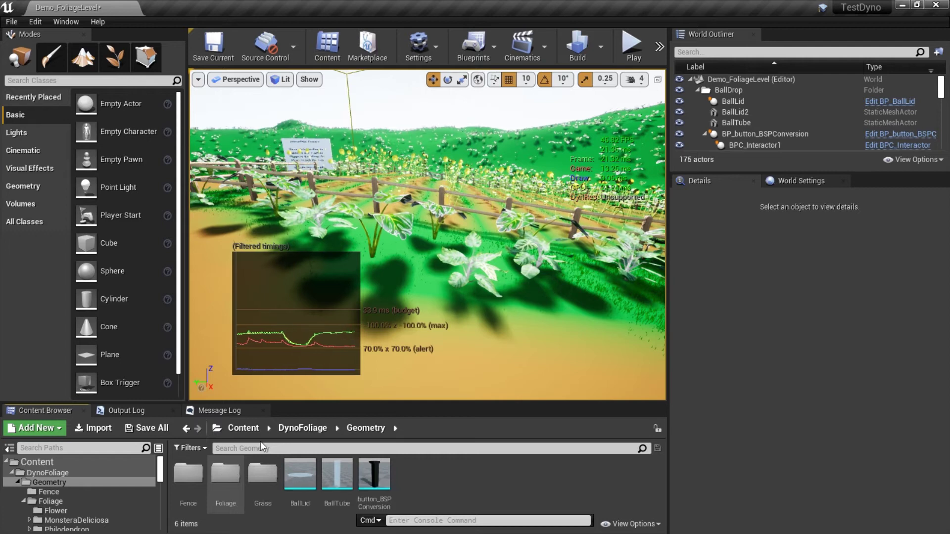
Set the level's GameMode Override to ThirdPersonGameMode from the DynoFoliage Mannequin folder.
{"action": "left_click", "coordinate": [306, 428]}
{"action": "double_click", "coordinate": [299, 474]}
{"action": "right_click_drag", "start_coordinate": [570, 322], "coordinate": [625, 322]}
{"action": "left_click", "coordinate": [791, 181]}
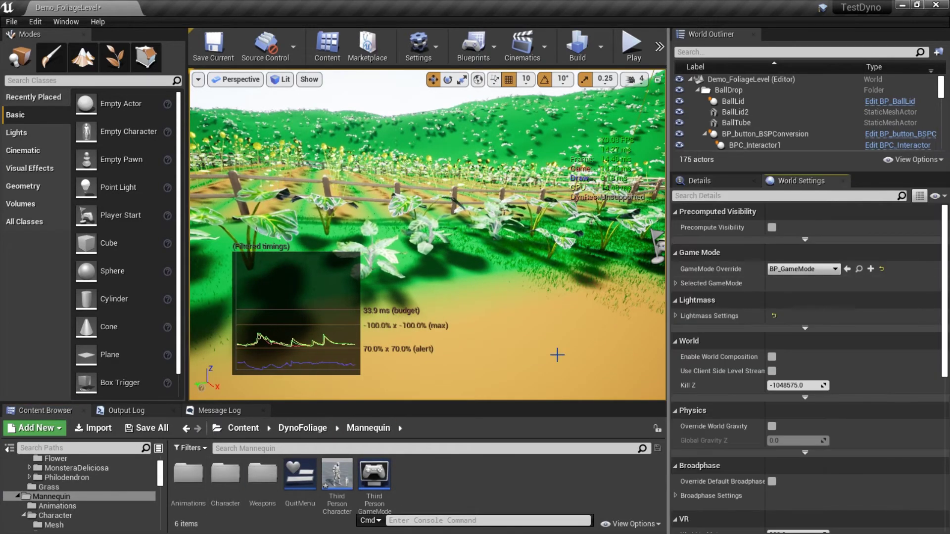
{"action": "left_click_drag", "start_coordinate": [374, 475], "coordinate": [819, 269]}
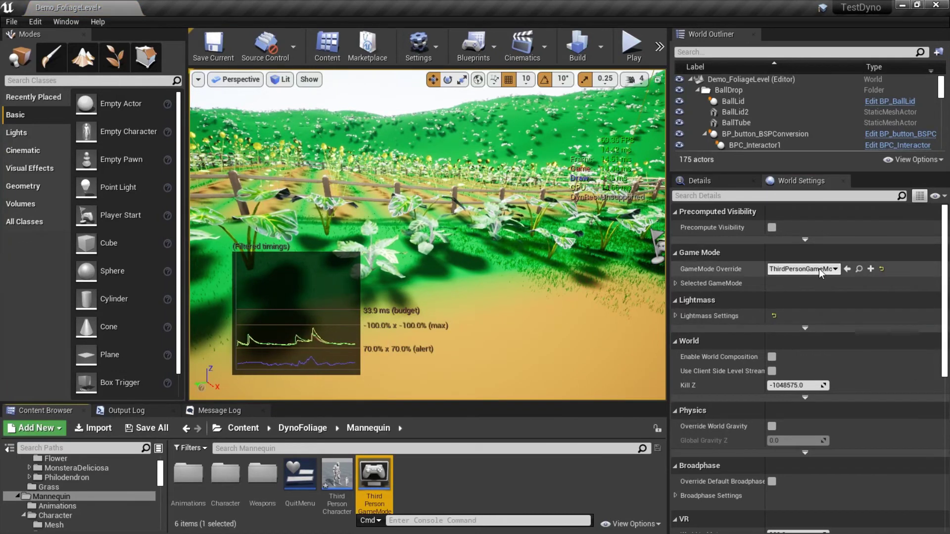
Play the level and run the mannequin along the dirt path into the harvestable leafy plants beside the fence.
{"action": "left_click", "coordinate": [634, 47]}
{"action": "left_click", "coordinate": [528, 218]}
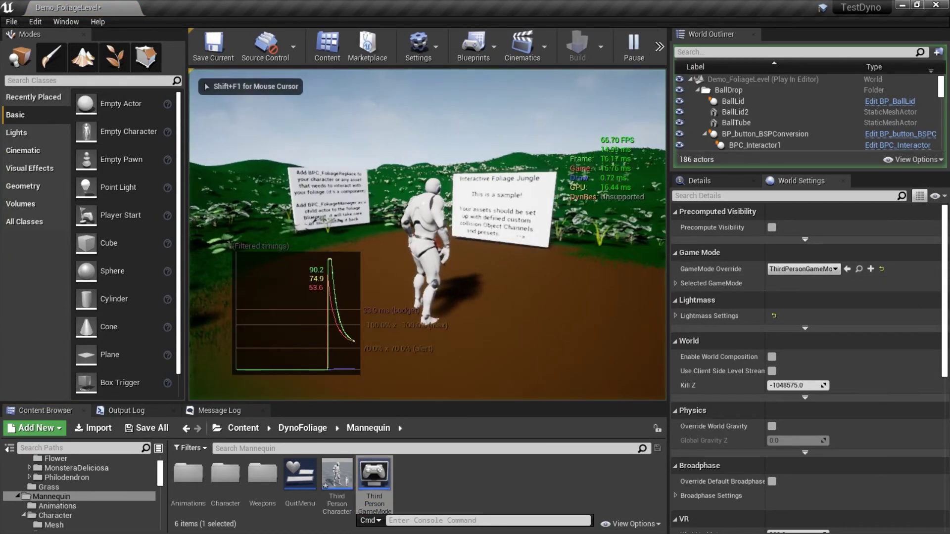
{"action": "key", "text": "d"}
{"action": "key", "text": "d"}
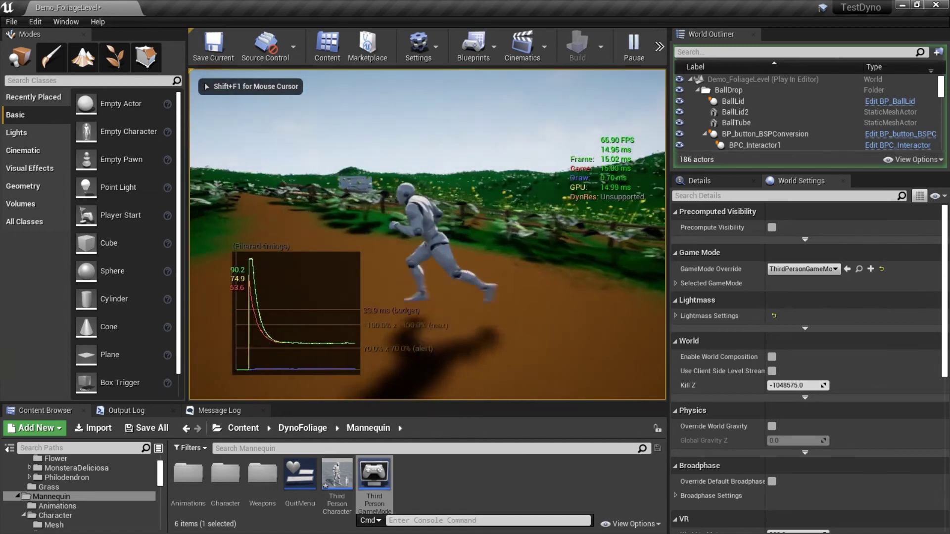
{"action": "key", "text": "w"}
{"action": "key", "text": "d"}
{"action": "key", "text": "w"}
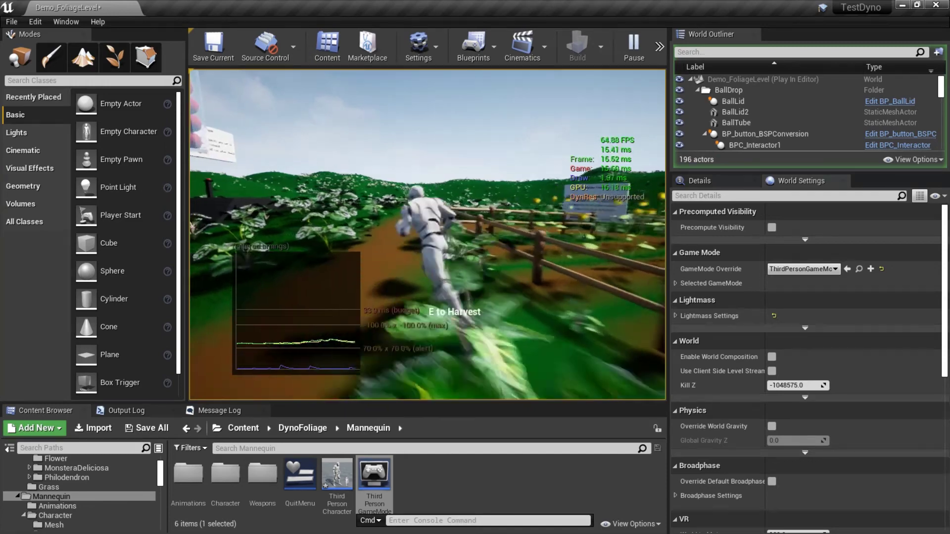
{"action": "key", "text": "d"}
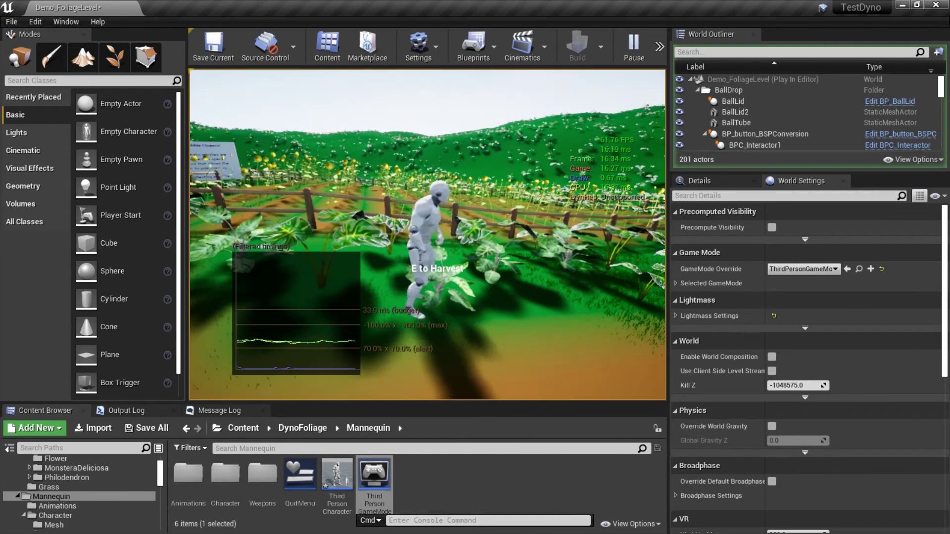
Run the mannequin into the yellow flower field, harvest a flower, and end the play session.
{"action": "key", "text": "w"}
{"action": "key", "text": "w"}
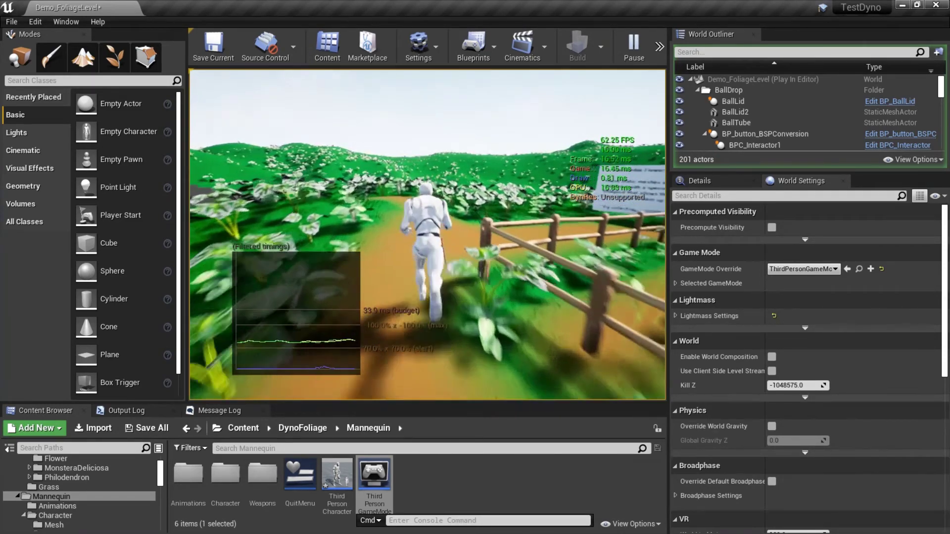
{"action": "key", "text": "w"}
{"action": "key", "text": "d"}
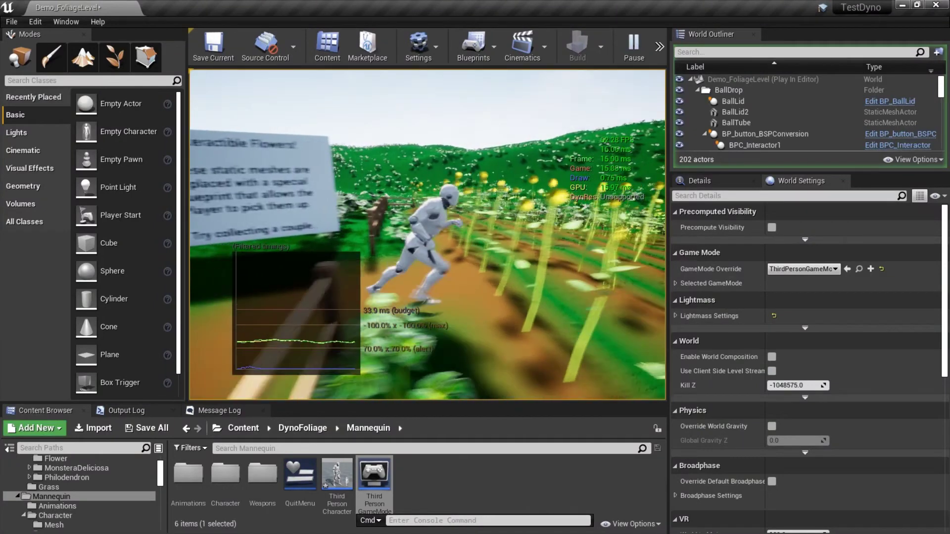
{"action": "key", "text": "s"}
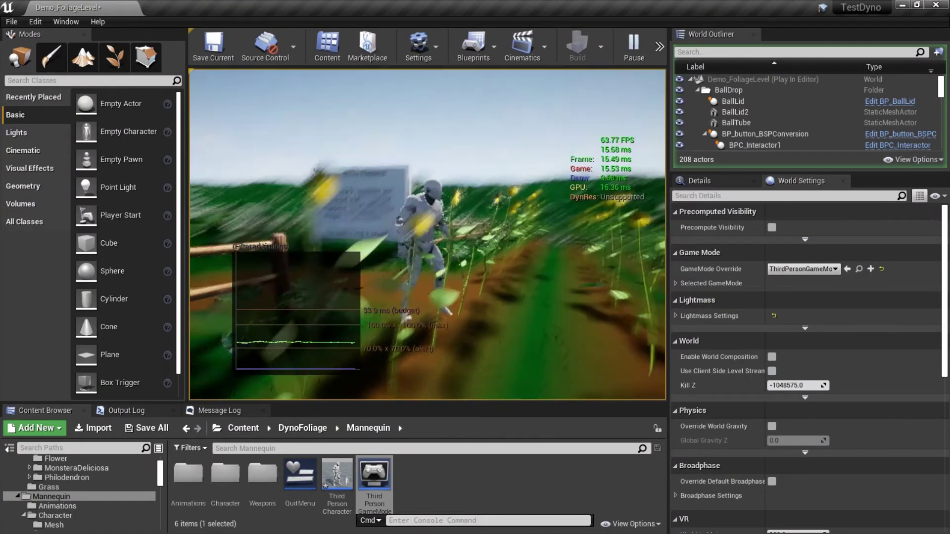
{"action": "key", "text": "d"}
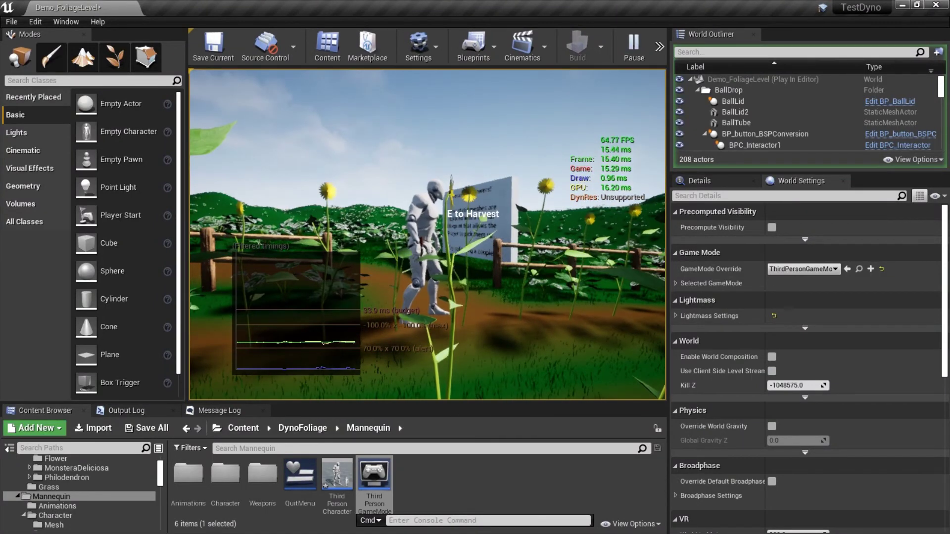
{"action": "key", "text": "e"}
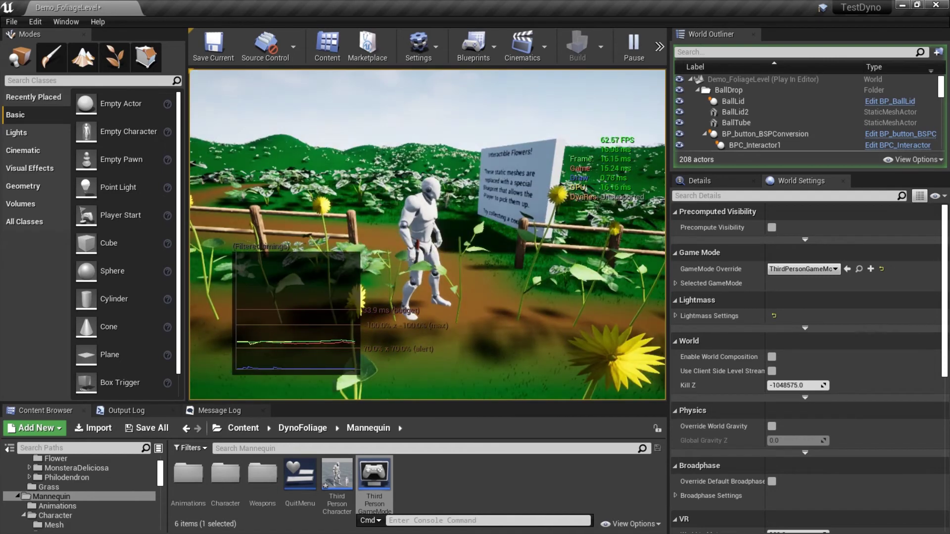
{"action": "key", "text": "Escape"}
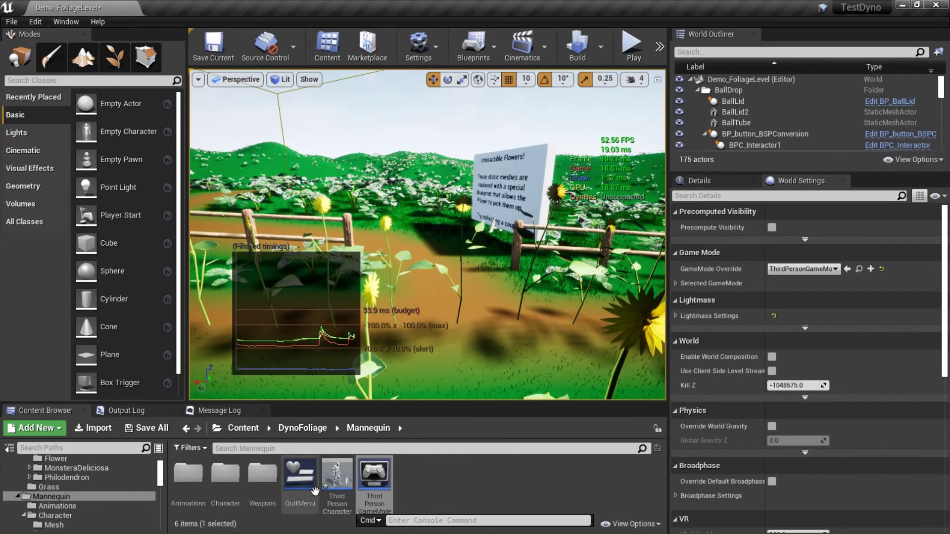
Return to the ThirdPersonCharacter blueprint and show the mannequin with its hip-mounted scabbard in the 3D preview.
{"action": "mouse_move", "coordinate": [336, 476]}
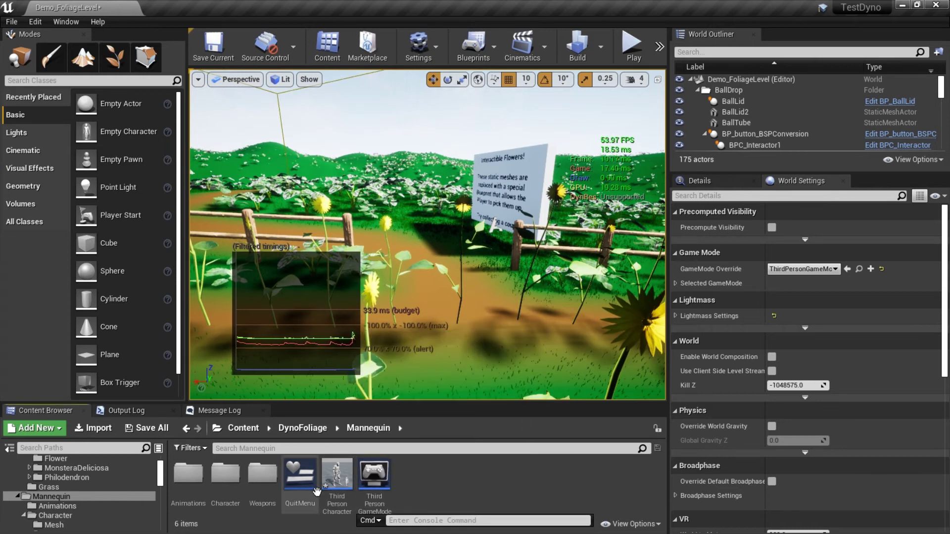
{"action": "left_click", "coordinate": [336, 475]}
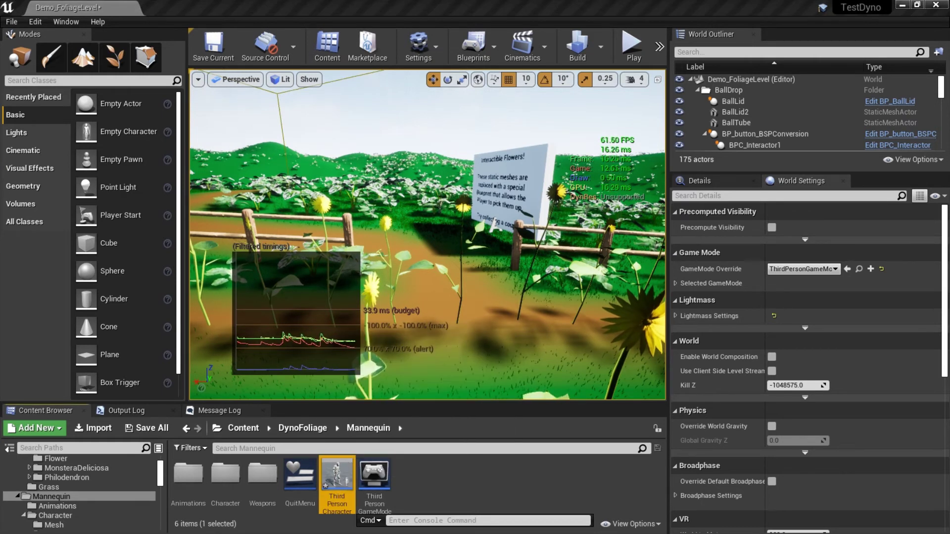
{"action": "left_click_drag", "start_coordinate": [949, 218], "coordinate": [691, 0]}
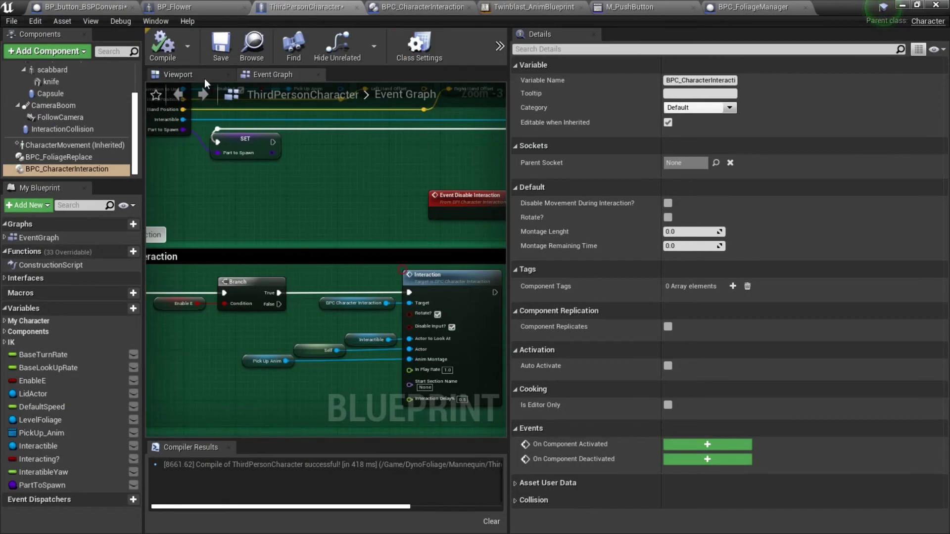
{"action": "left_click", "coordinate": [187, 77]}
{"action": "scroll", "coordinate": [242, 241], "scroll_direction": "up", "scroll_amount": 6}
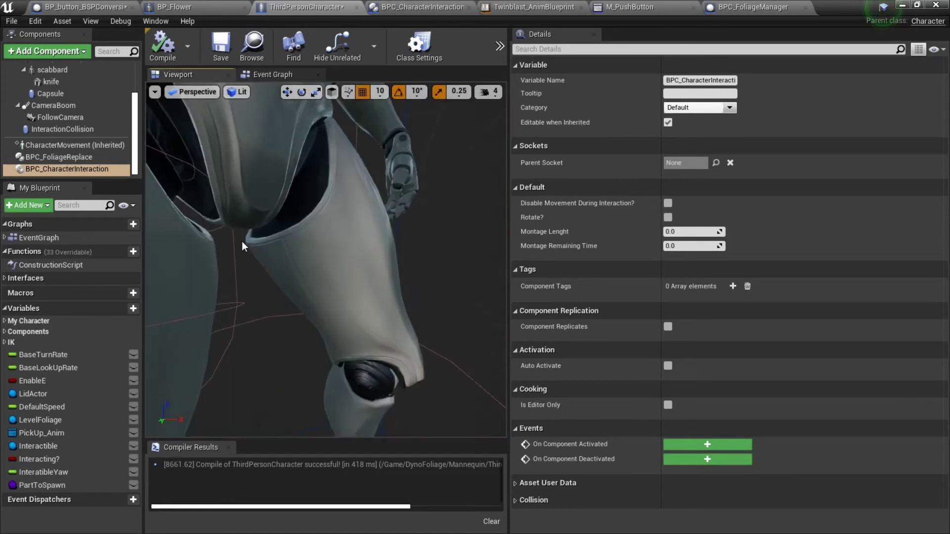
{"action": "scroll", "coordinate": [242, 241], "scroll_direction": "down", "scroll_amount": 3}
{"action": "scroll", "coordinate": [54, 143], "scroll_direction": "up", "scroll_amount": 2}
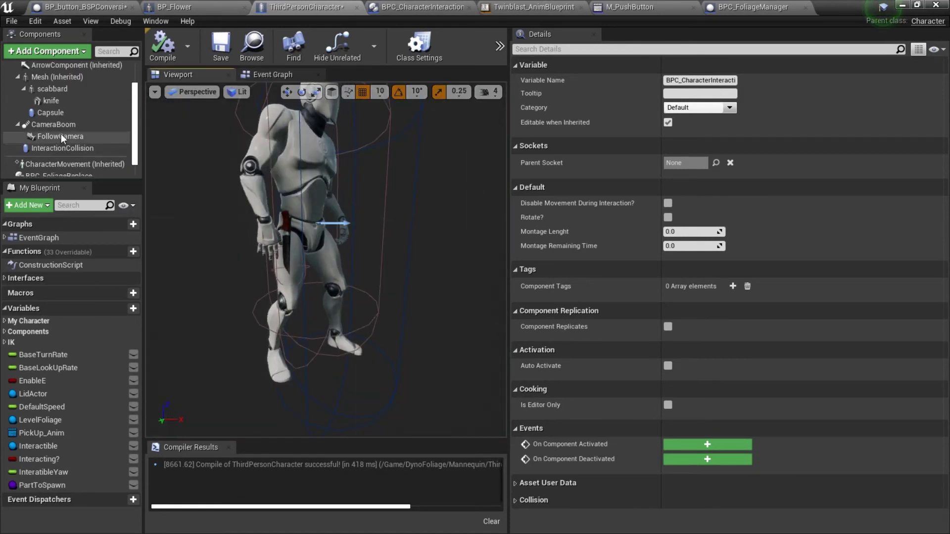
Select the scabbard component and examine its custom collision preset, including object type and collision responses.
{"action": "left_click", "coordinate": [49, 118]}
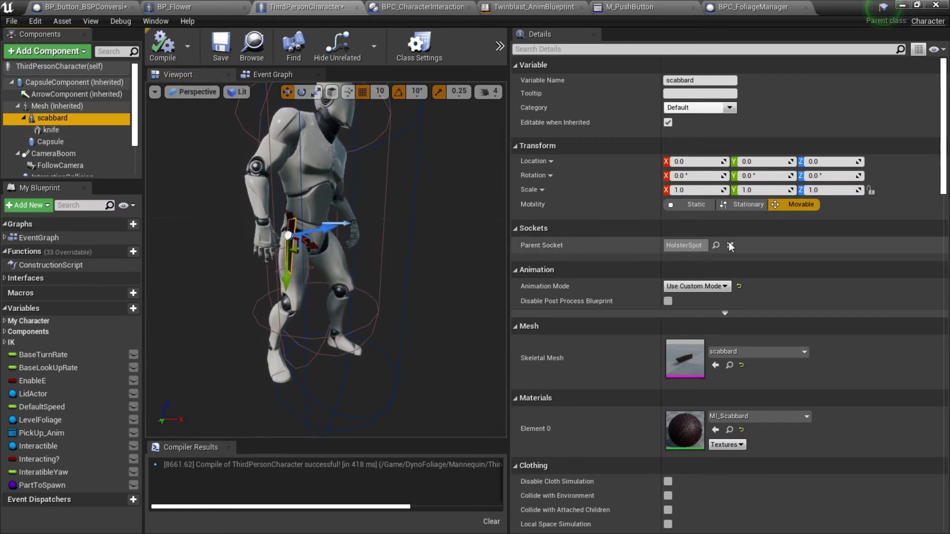
{"action": "left_click", "coordinate": [307, 267]}
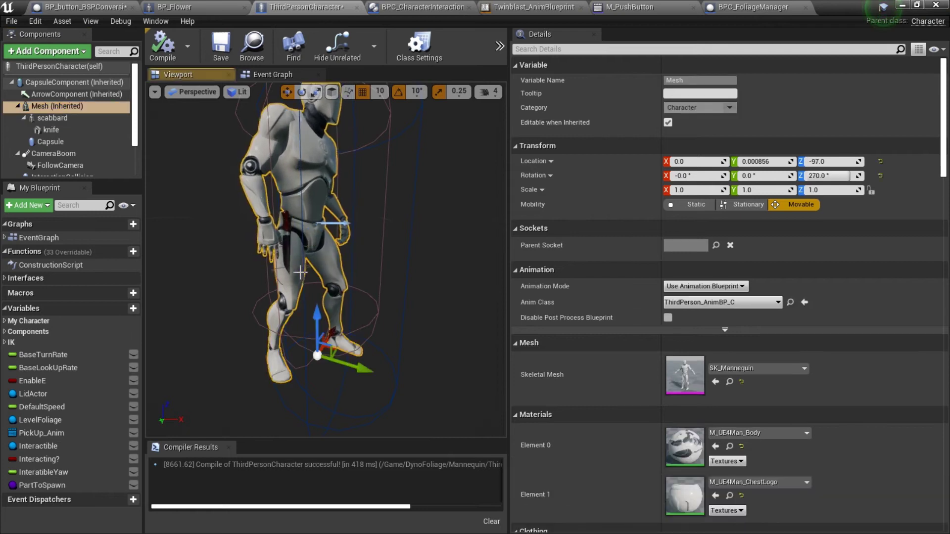
{"action": "left_click", "coordinate": [287, 252]}
{"action": "scroll", "coordinate": [728, 367], "scroll_direction": "down", "scroll_amount": 15}
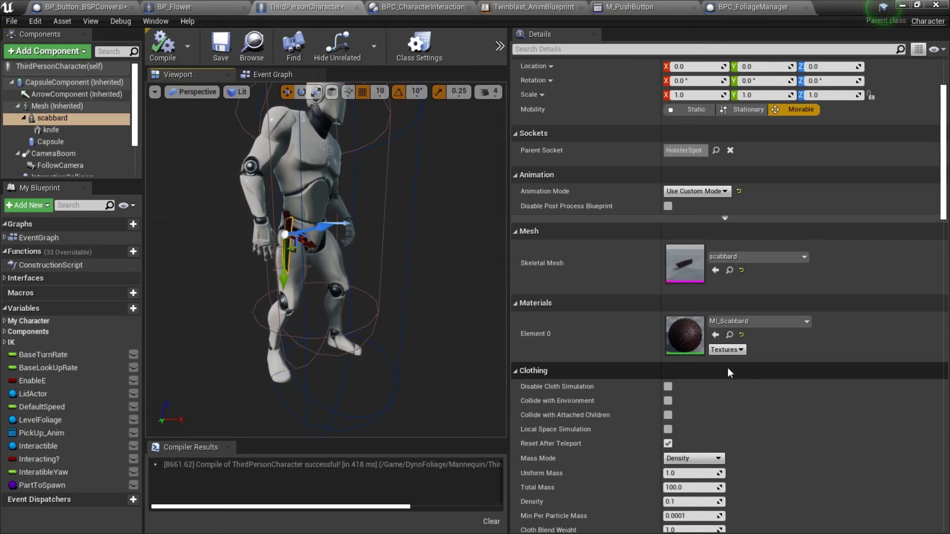
{"action": "scroll", "coordinate": [728, 367], "scroll_direction": "down", "scroll_amount": 5}
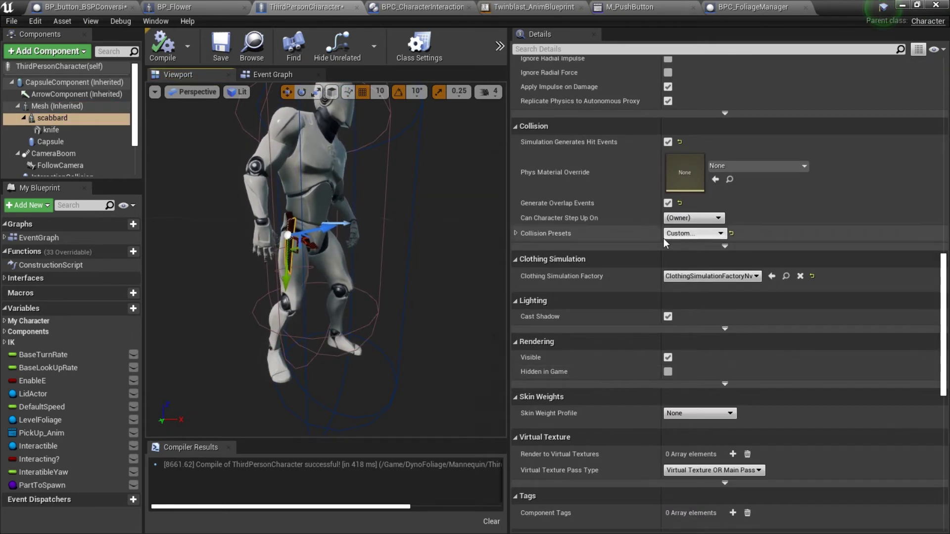
{"action": "left_click", "coordinate": [725, 246]}
{"action": "left_click", "coordinate": [516, 233]}
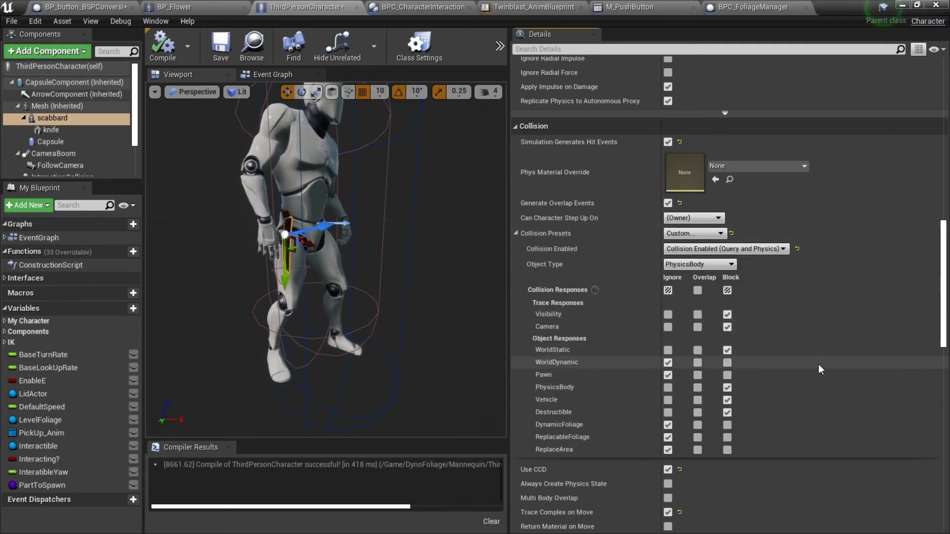
{"action": "scroll", "coordinate": [819, 364], "scroll_direction": "down", "scroll_amount": 1}
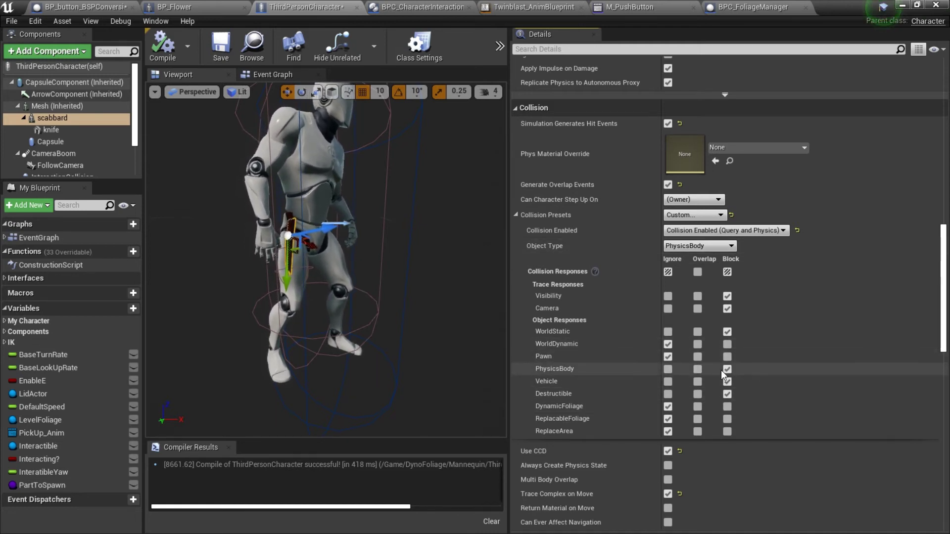
Select the Capsule component attached to the character mesh and examine its collision responses, especially for PhysicsBody.
{"action": "left_click", "coordinate": [304, 262]}
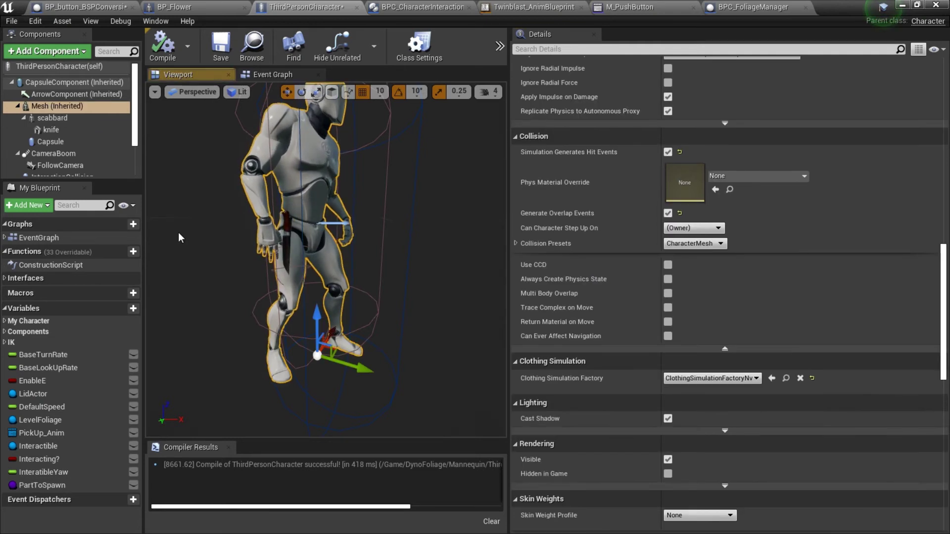
{"action": "left_click", "coordinate": [52, 141]}
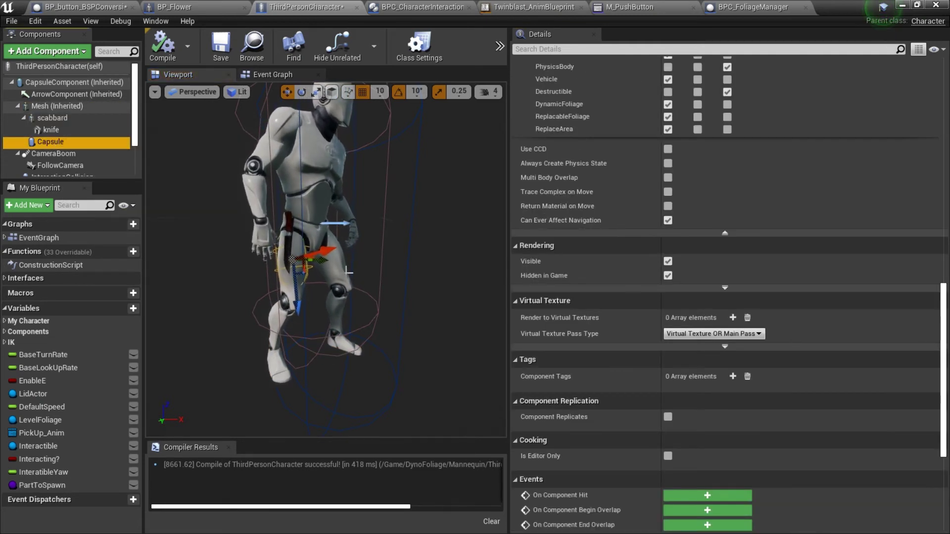
{"action": "scroll", "coordinate": [759, 187], "scroll_direction": "up", "scroll_amount": 3}
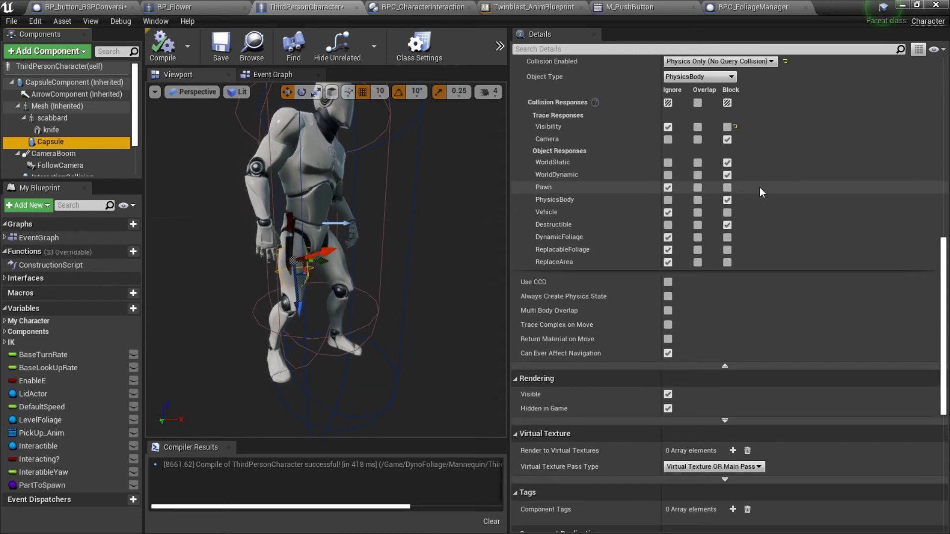
{"action": "scroll", "coordinate": [759, 187], "scroll_direction": "up", "scroll_amount": 2}
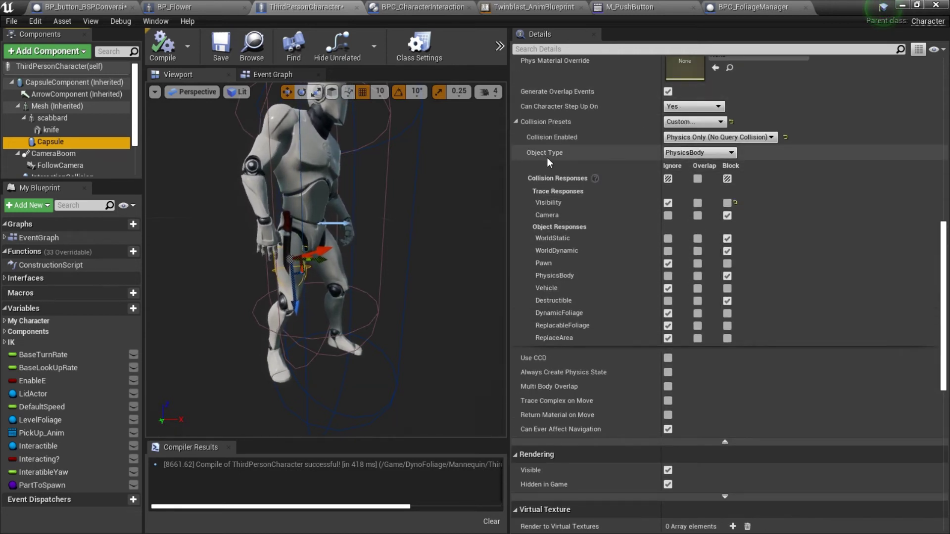
{"action": "left_click", "coordinate": [727, 276]}
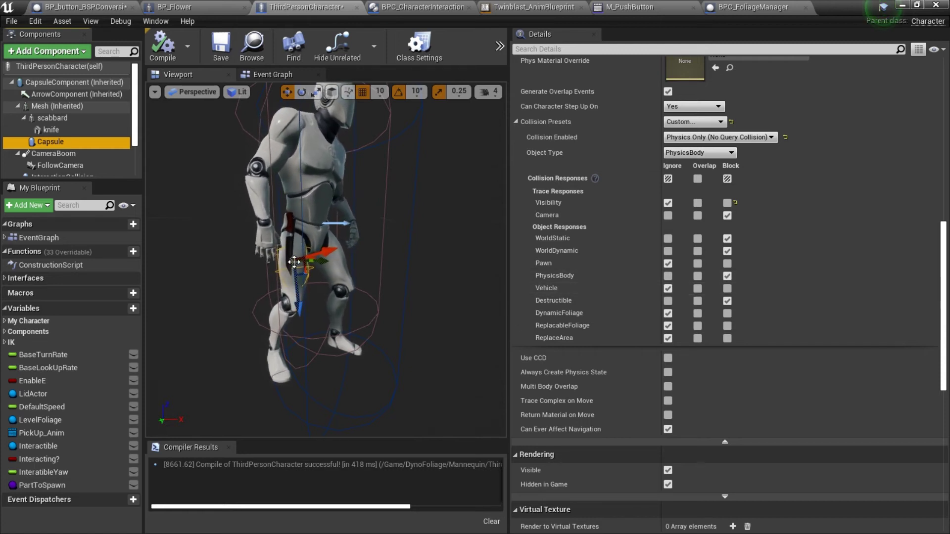
Select the knife component under the scabbard and inspect its collision settings and parent socket.
{"action": "left_click", "coordinate": [50, 129]}
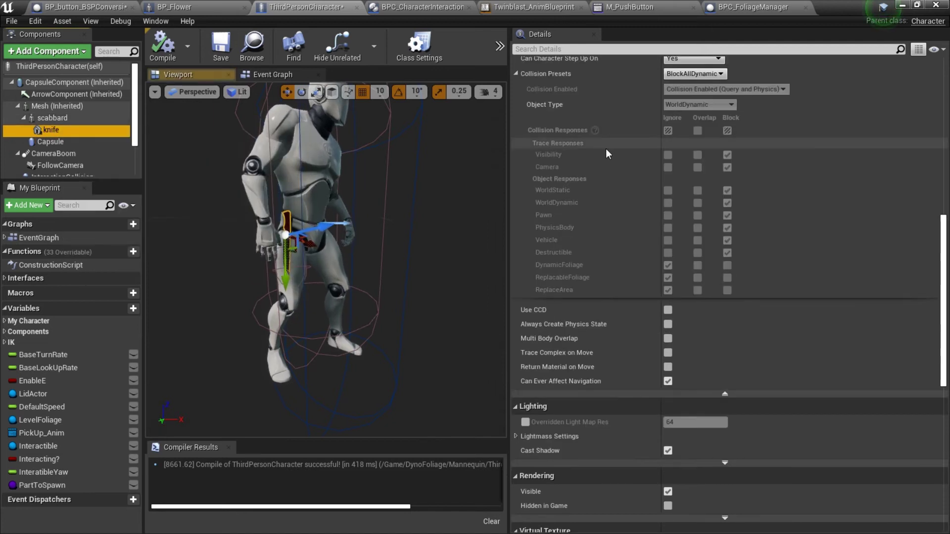
{"action": "scroll", "coordinate": [697, 240], "scroll_direction": "up", "scroll_amount": 10}
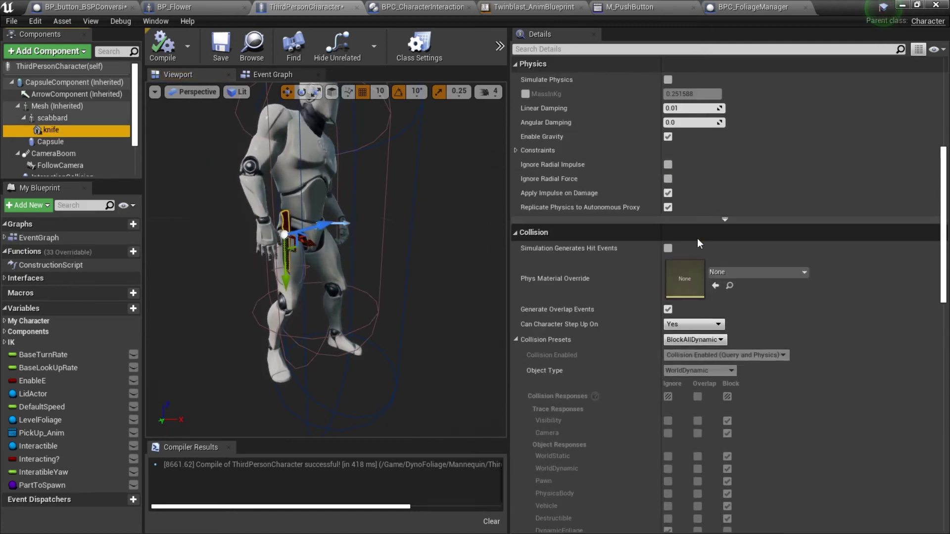
{"action": "scroll", "coordinate": [697, 238], "scroll_direction": "up", "scroll_amount": 4}
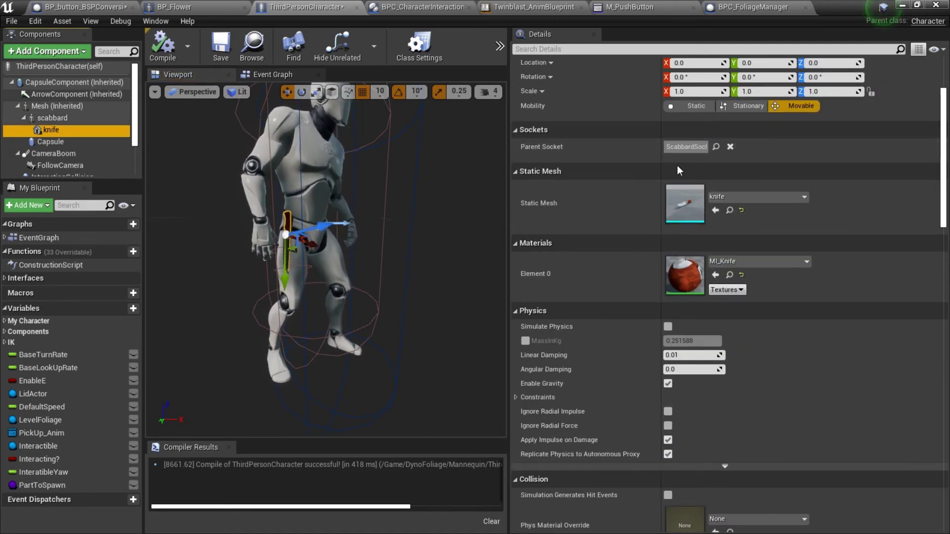
{"action": "left_click_drag", "start_coordinate": [685, 150], "coordinate": [716, 150]}
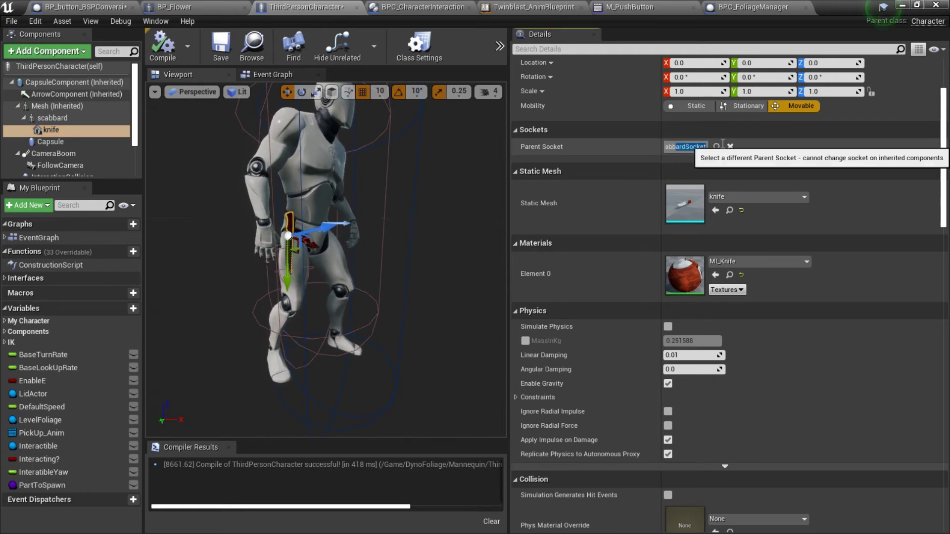
{"action": "left_click", "coordinate": [824, 152]}
Locate the scabbard's skeletal mesh asset, open scabbard_PhysicsAsset beside it, and inspect its BeltPivot and ScabbardCollider bodies.
{"action": "left_click", "coordinate": [44, 118]}
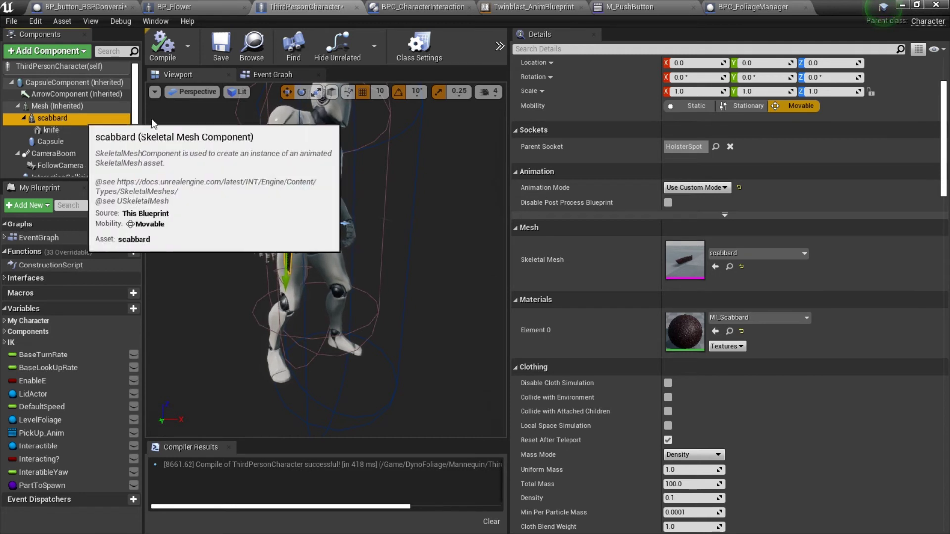
{"action": "left_click", "coordinate": [731, 267]}
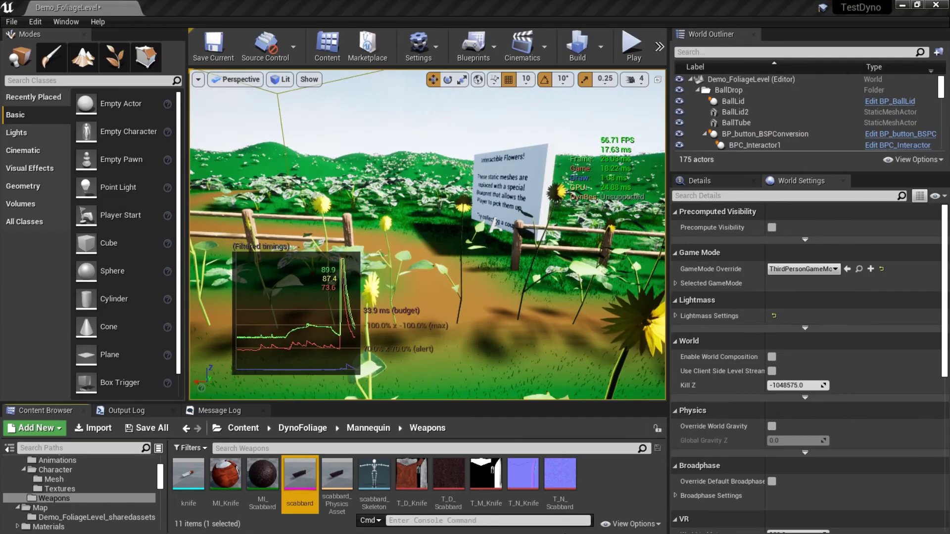
{"action": "double_click", "coordinate": [337, 478]}
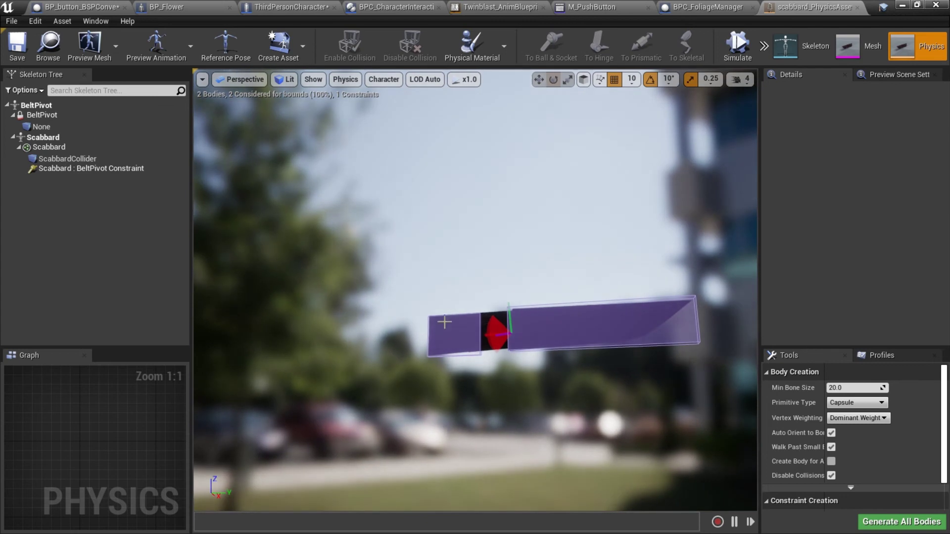
{"action": "left_click", "coordinate": [42, 127]}
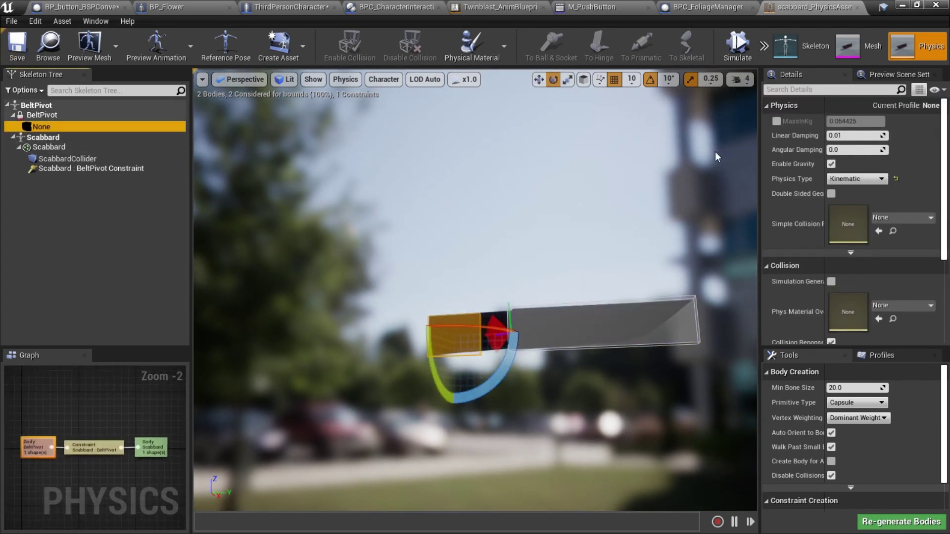
{"action": "left_click", "coordinate": [71, 158]}
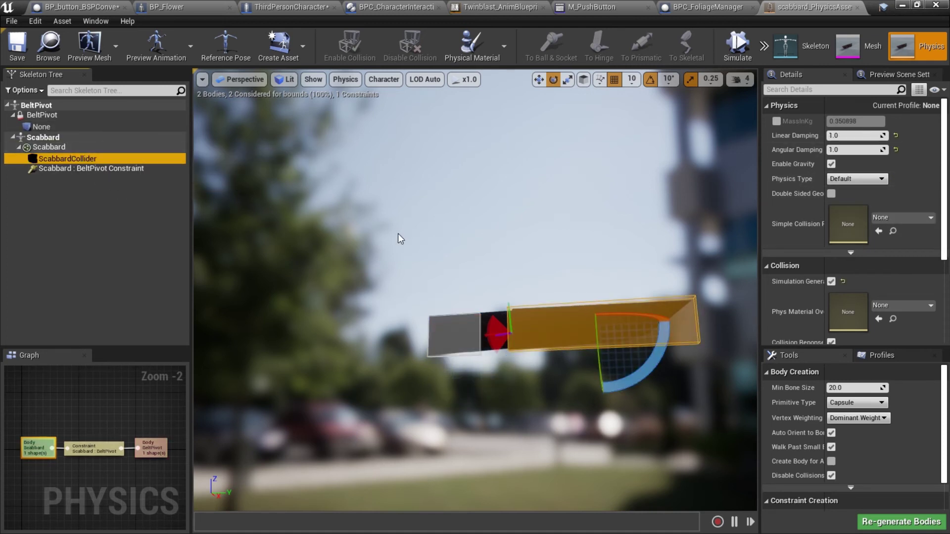
Open the scabbard's skeleton from its physics asset and examine the ScabbardSocket's parameters.
{"action": "right_click_drag", "start_coordinate": [399, 234], "coordinate": [403, 265]}
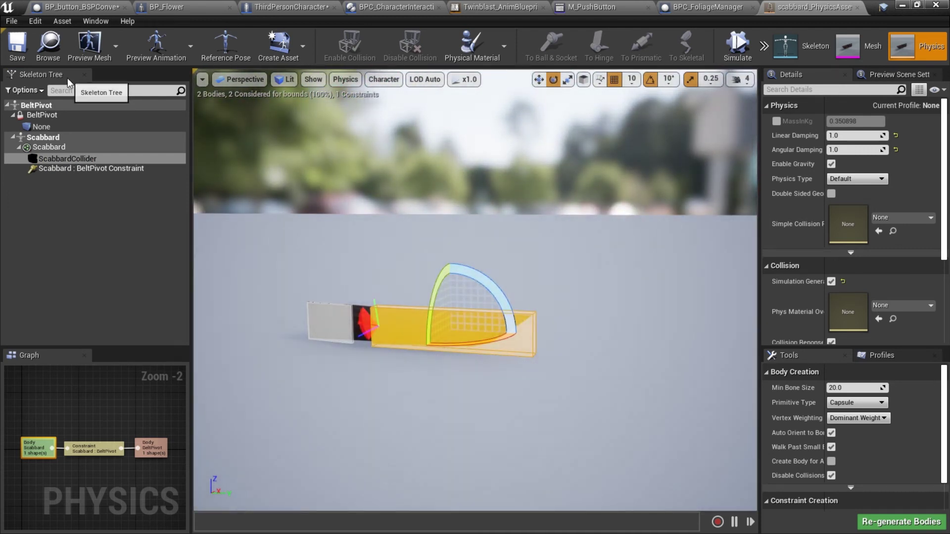
{"action": "left_click", "coordinate": [792, 46]}
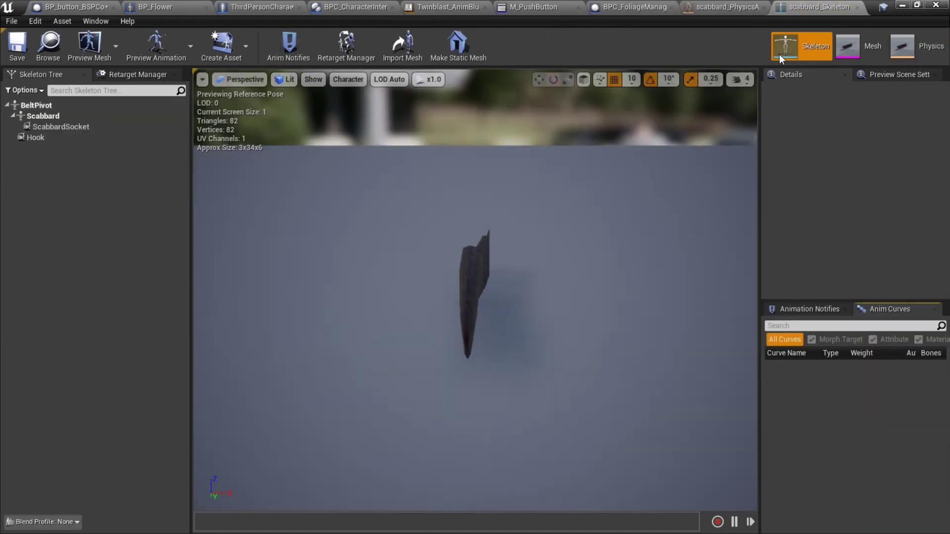
{"action": "left_click", "coordinate": [56, 127]}
{"action": "left_click", "coordinate": [33, 145]}
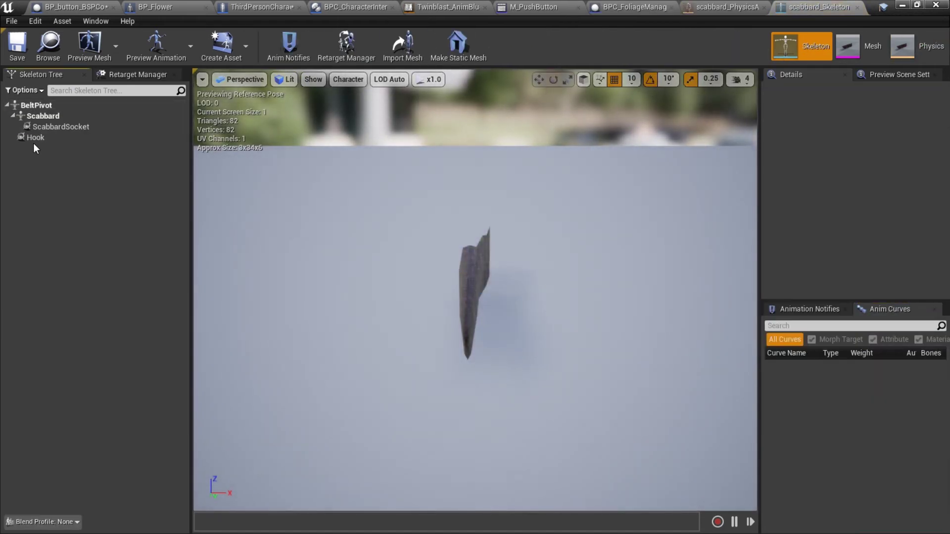
{"action": "left_click", "coordinate": [69, 137]}
{"action": "left_click", "coordinate": [66, 128]}
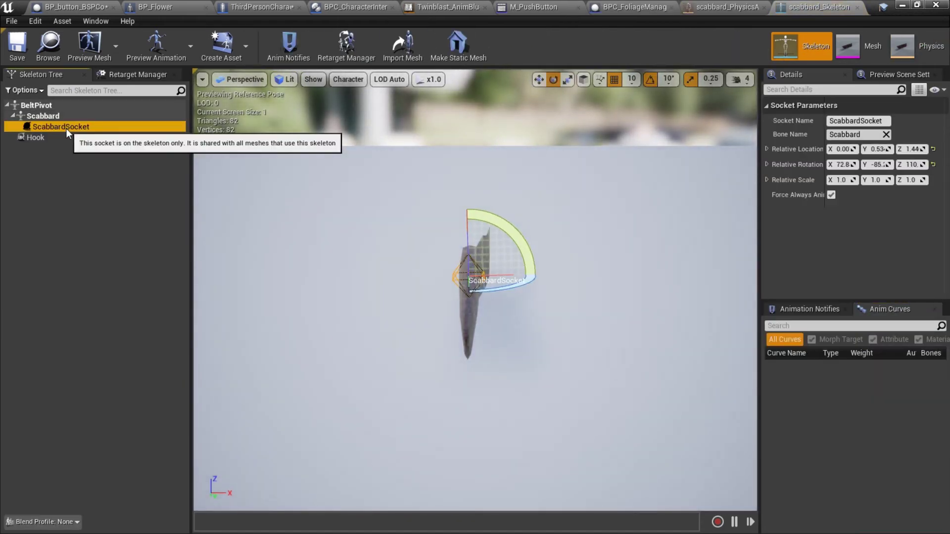
Examine the Hook socket and BeltPivot bone in the scabbard skeleton, and compare the skeleton with scabbard_PhysicsAsset.
{"action": "right_click_drag", "start_coordinate": [307, 247], "coordinate": [413, 275]}
{"action": "left_click", "coordinate": [37, 140]}
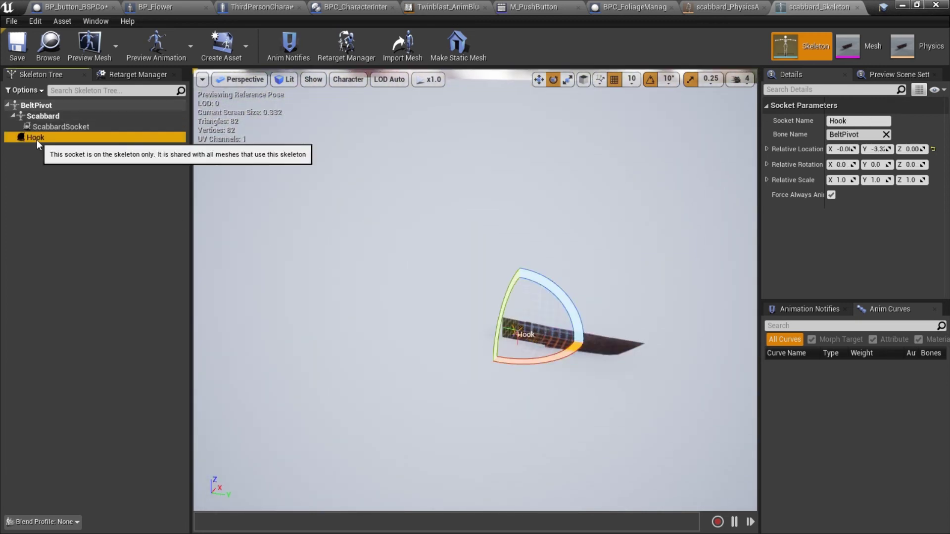
{"action": "left_click", "coordinate": [100, 126]}
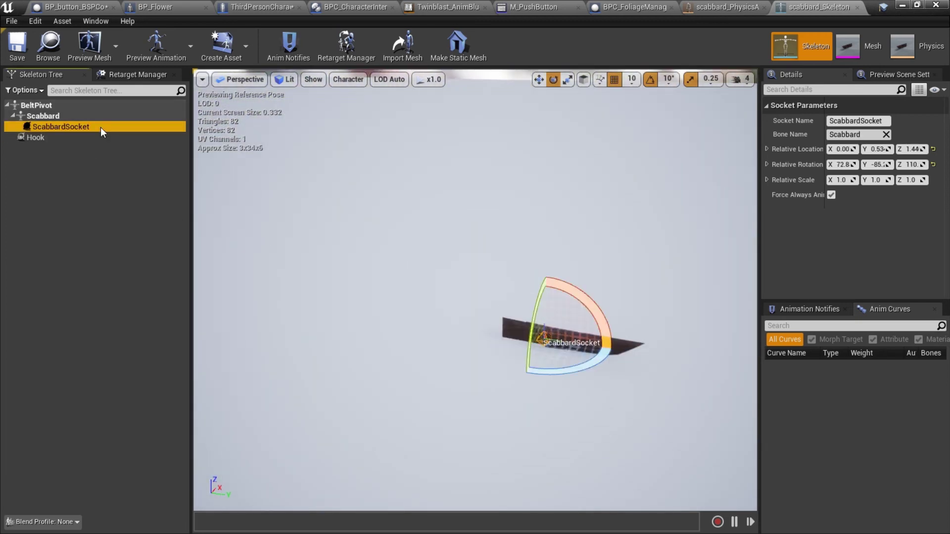
{"action": "left_click", "coordinate": [52, 105]}
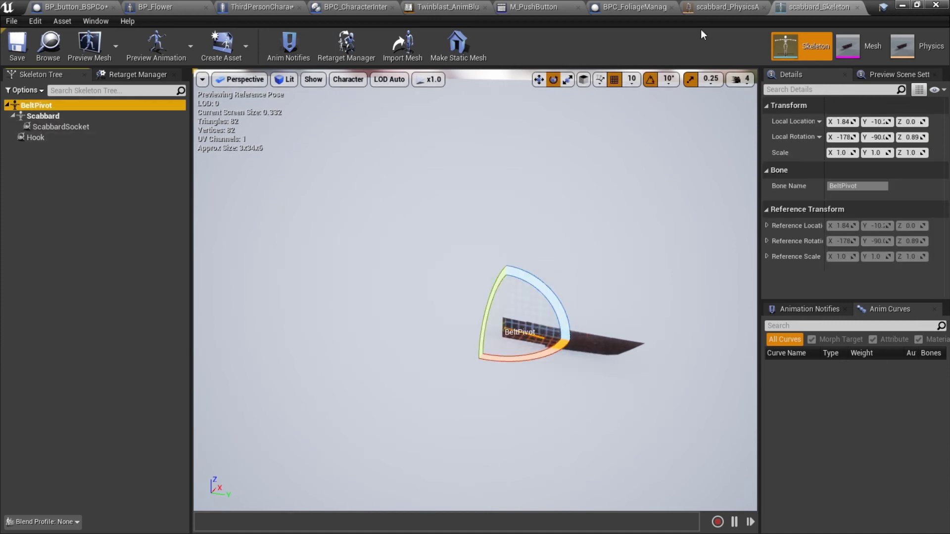
{"action": "left_click", "coordinate": [703, 6]}
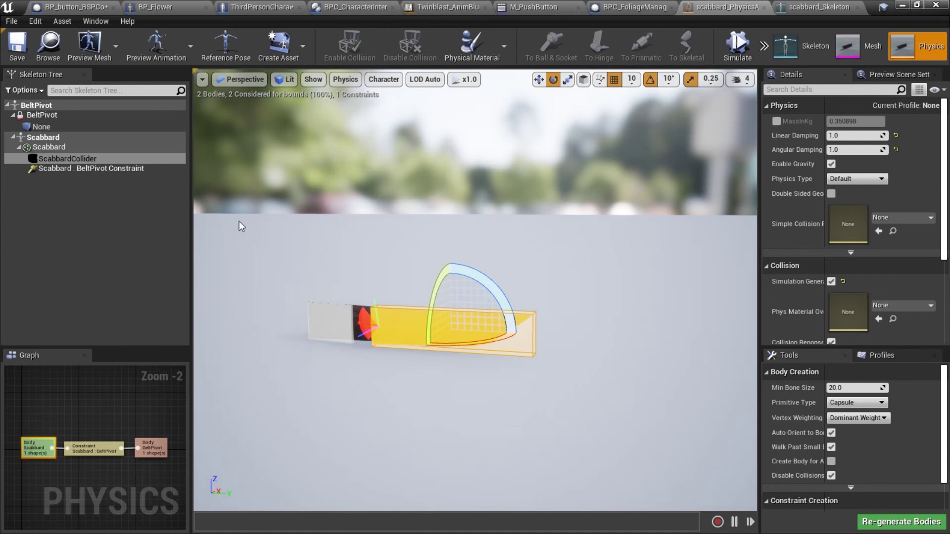
{"action": "left_click", "coordinate": [821, 4]}
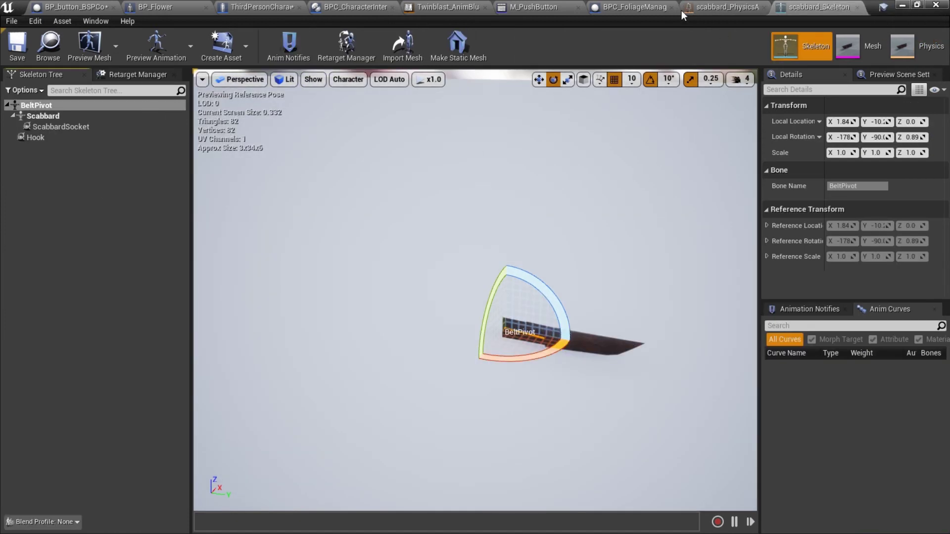
{"action": "left_click", "coordinate": [744, 8]}
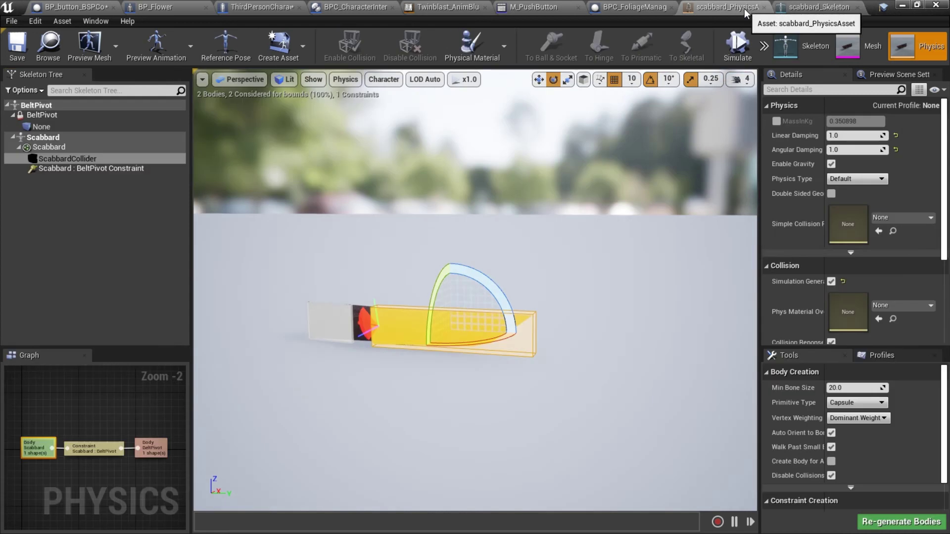
Close all open scabbard, blueprint and animation asset editors and return to the level editor.
{"action": "left_click", "coordinate": [860, 7]}
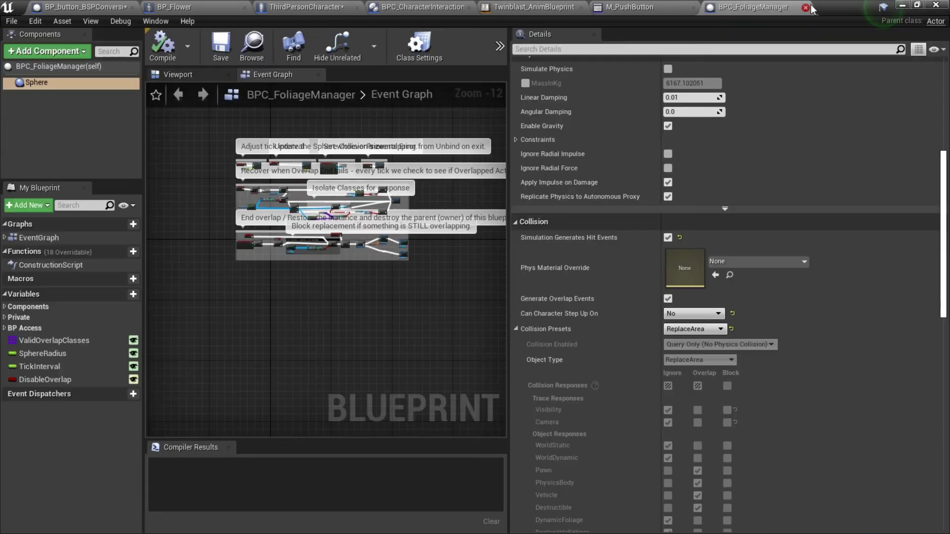
{"action": "left_click", "coordinate": [806, 7]}
{"action": "left_click", "coordinate": [694, 7]}
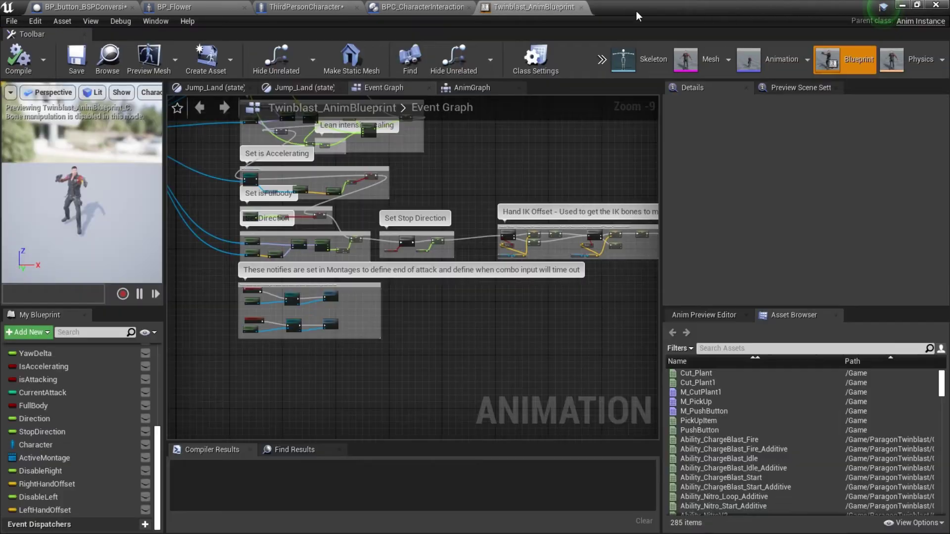
{"action": "left_click", "coordinate": [581, 7]}
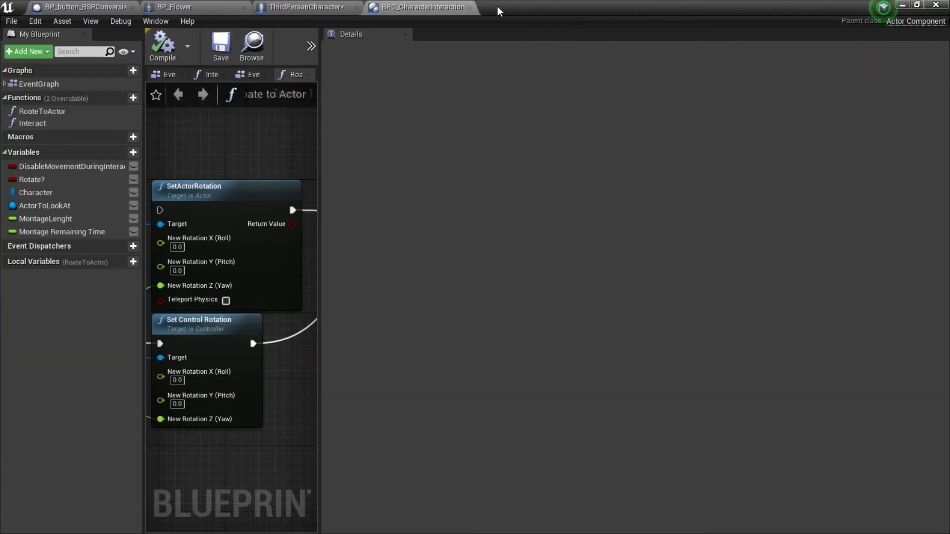
{"action": "left_click", "coordinate": [473, 8]}
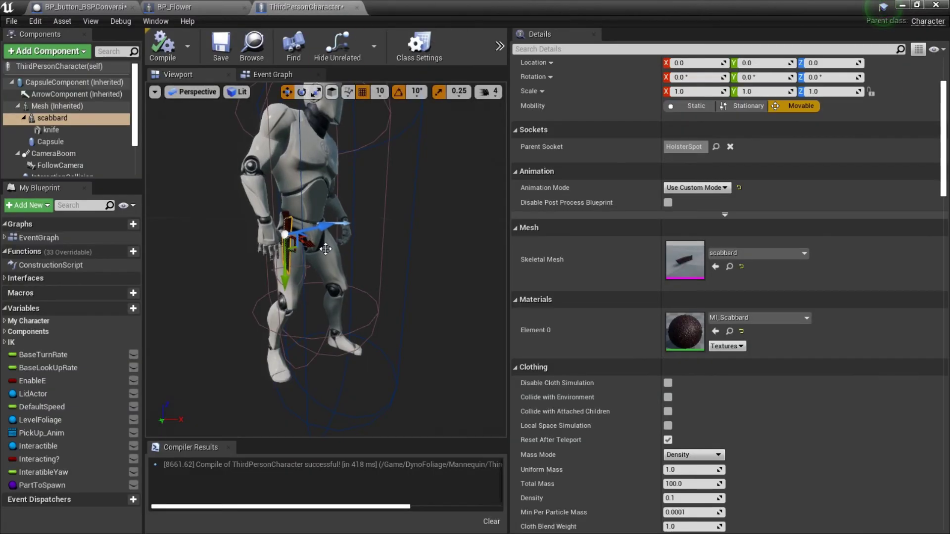
{"action": "left_click", "coordinate": [357, 7]}
{"action": "left_click", "coordinate": [244, 8]}
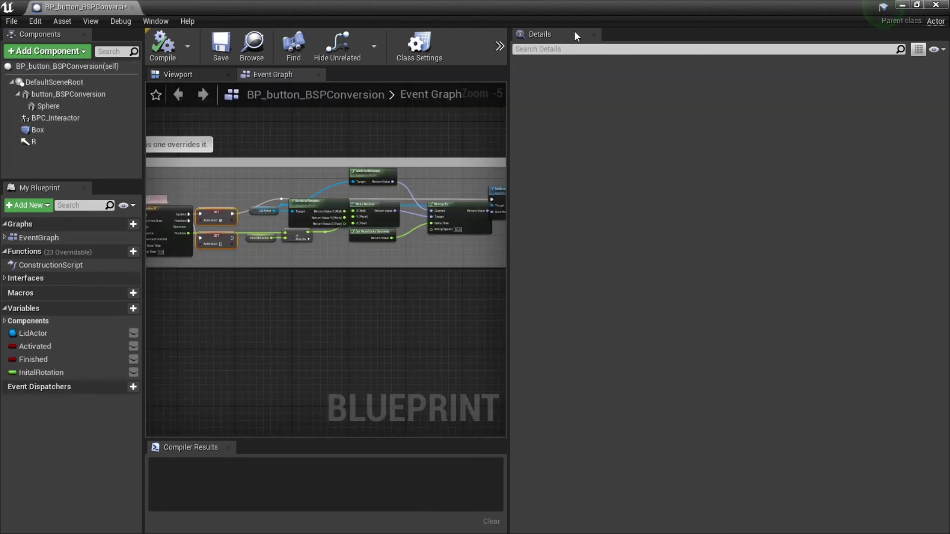
{"action": "left_click", "coordinate": [937, 6]}
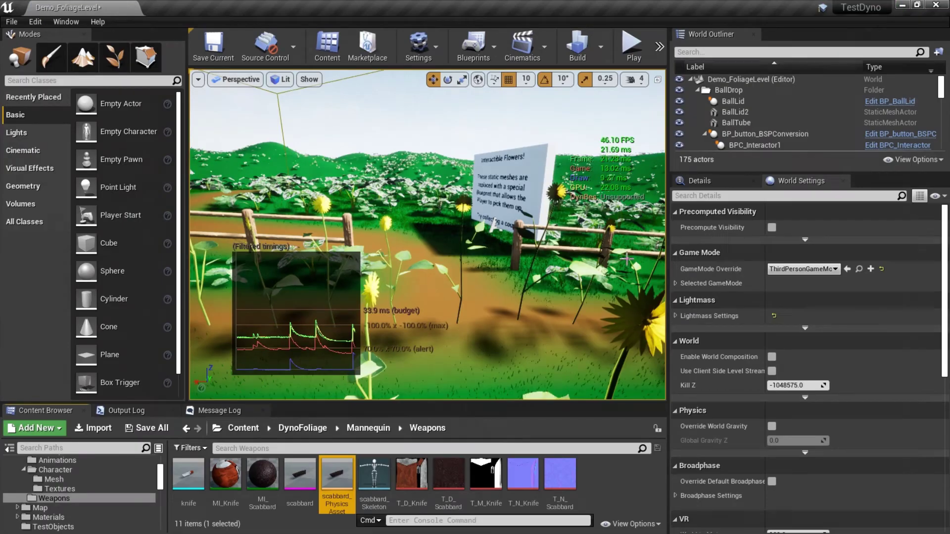
Open the M_CutPlant montage from the Animations folder under DynoFoliage's Mannequin folder.
{"action": "left_click", "coordinate": [304, 428]}
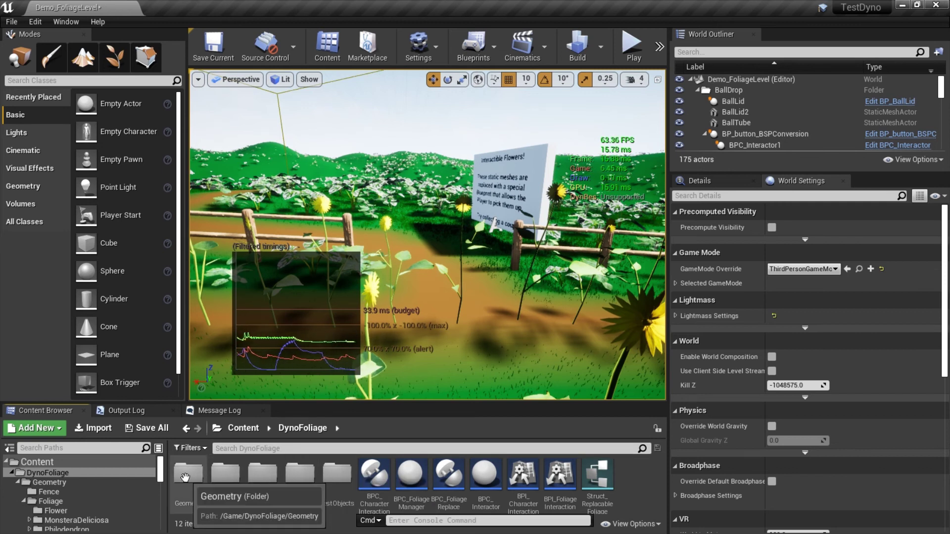
{"action": "double_click", "coordinate": [225, 474]}
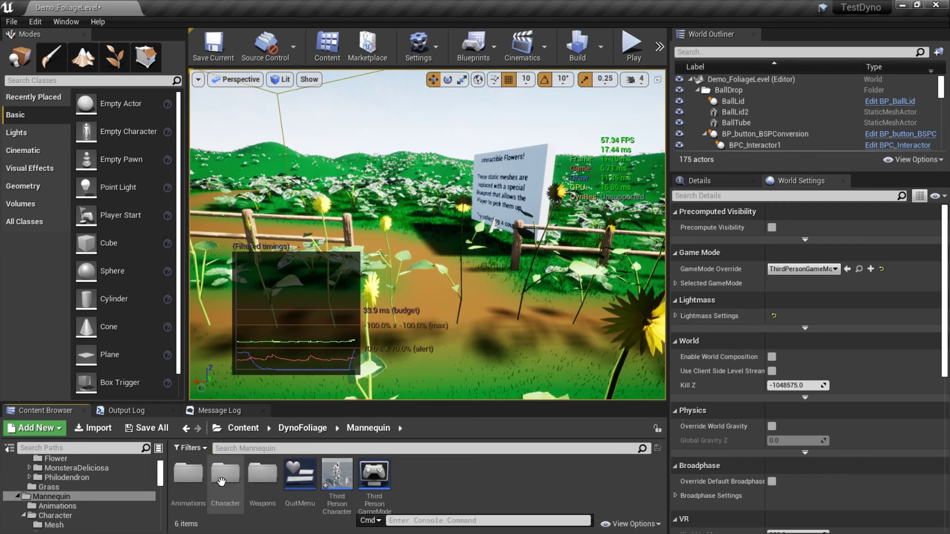
{"action": "double_click", "coordinate": [188, 474]}
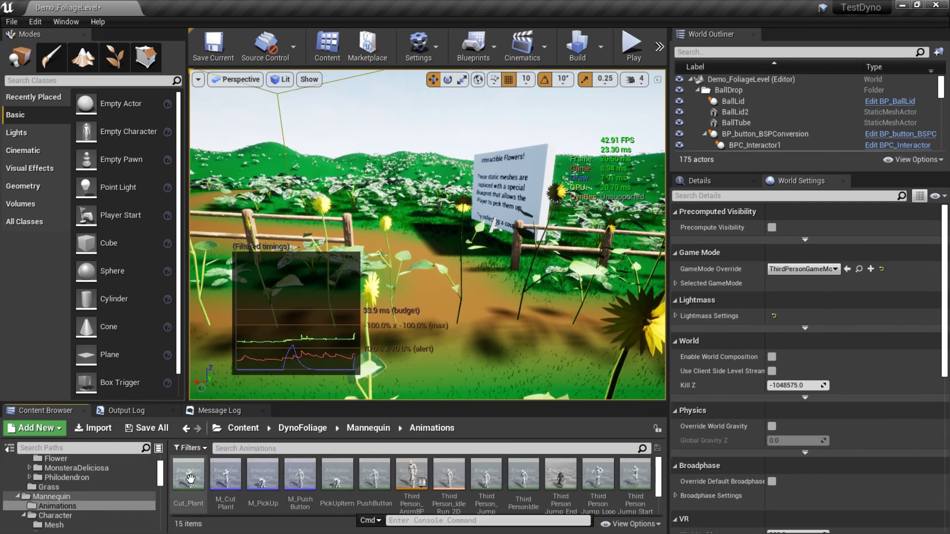
{"action": "double_click", "coordinate": [226, 475]}
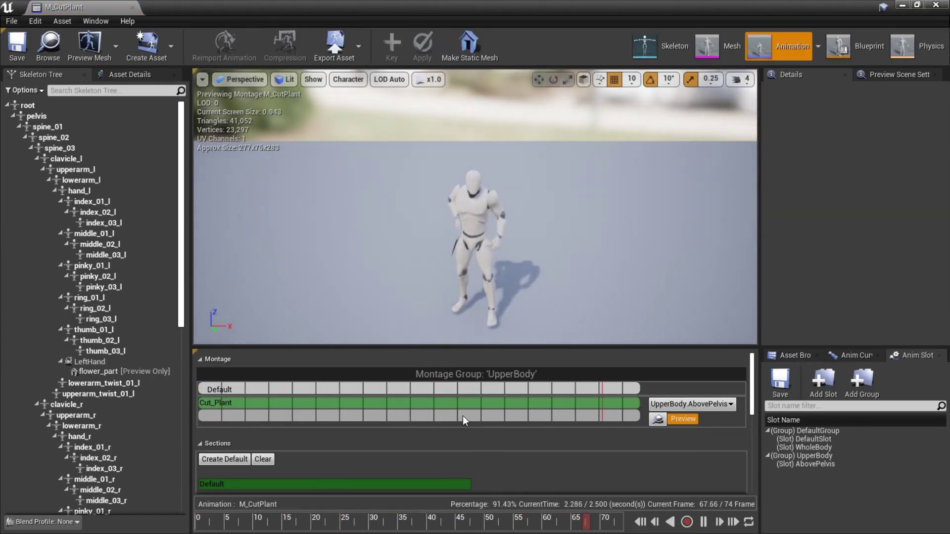
Inspect the M_CutPlant montage's attach, DonePicking and DetachWeapon notifies along its timeline.
{"action": "scroll", "coordinate": [464, 435], "scroll_direction": "down", "scroll_amount": 1}
{"action": "scroll", "coordinate": [720, 408], "scroll_direction": "down", "scroll_amount": 1}
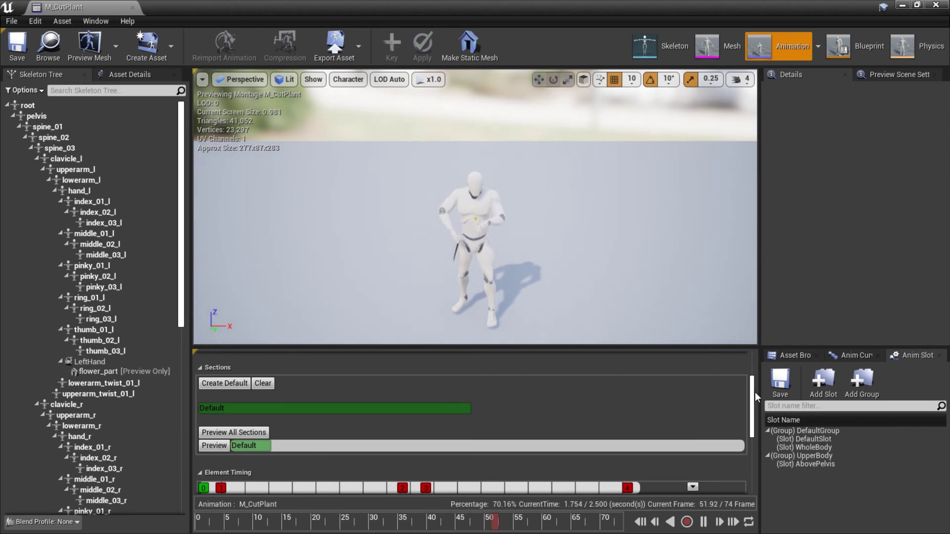
{"action": "left_click_drag", "start_coordinate": [753, 392], "coordinate": [756, 428]}
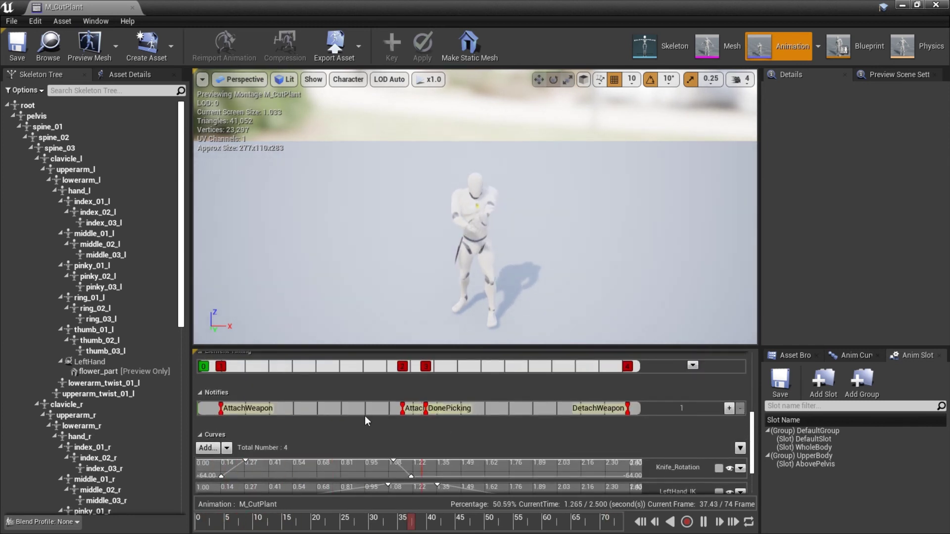
{"action": "left_click", "coordinate": [405, 409]}
{"action": "left_click", "coordinate": [453, 407]}
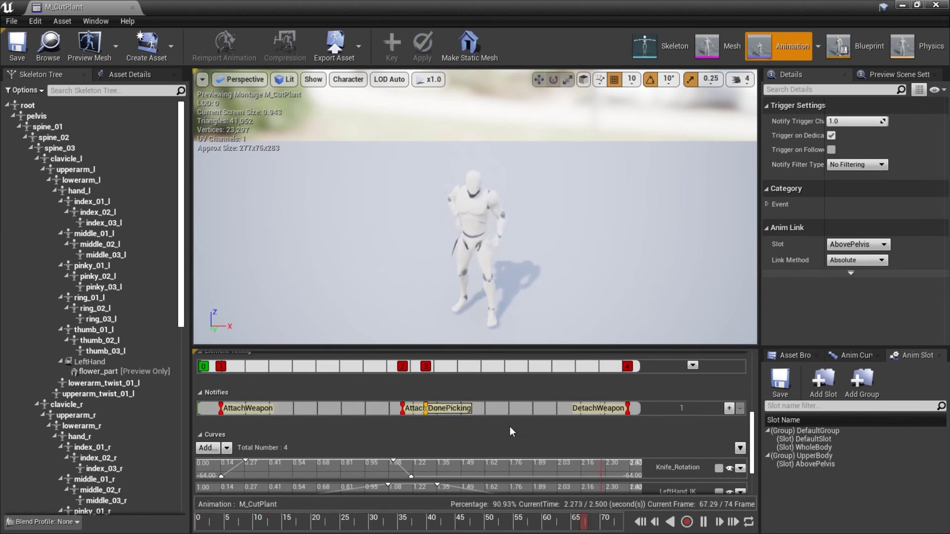
{"action": "left_click", "coordinate": [616, 411]}
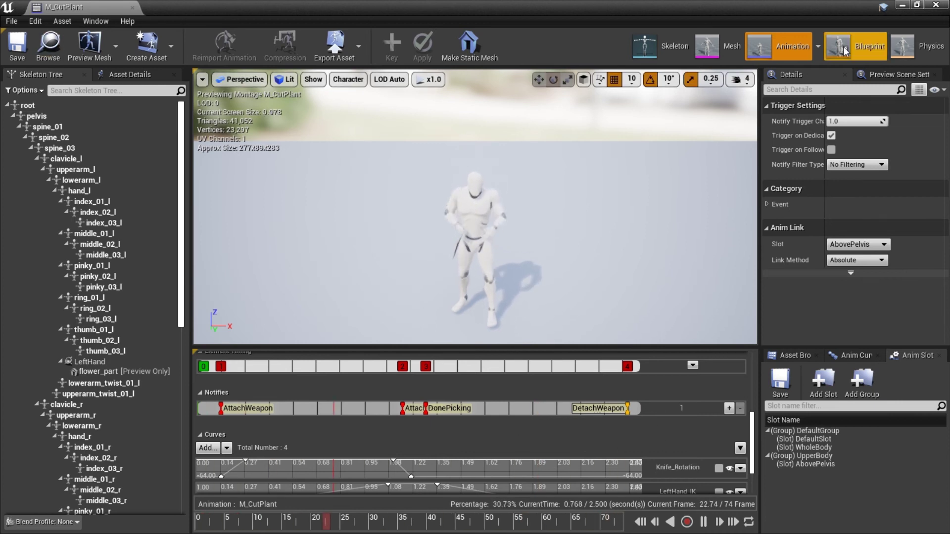
Open ThirdPerson_AnimBP from the montage and review the event graph's weapon attach, holster, item attach and detach notify groups.
{"action": "left_click", "coordinate": [874, 46]}
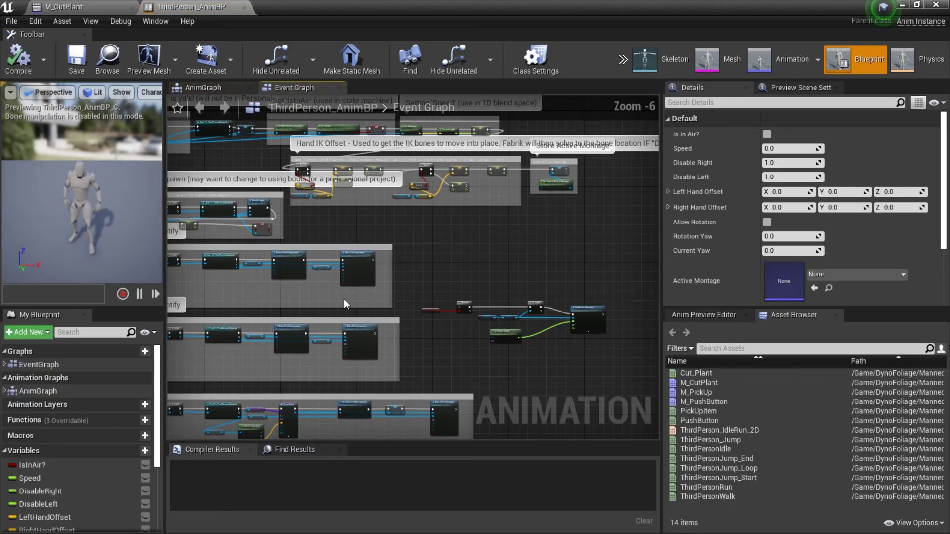
{"action": "right_click_drag", "start_coordinate": [588, 201], "coordinate": [576, 196]}
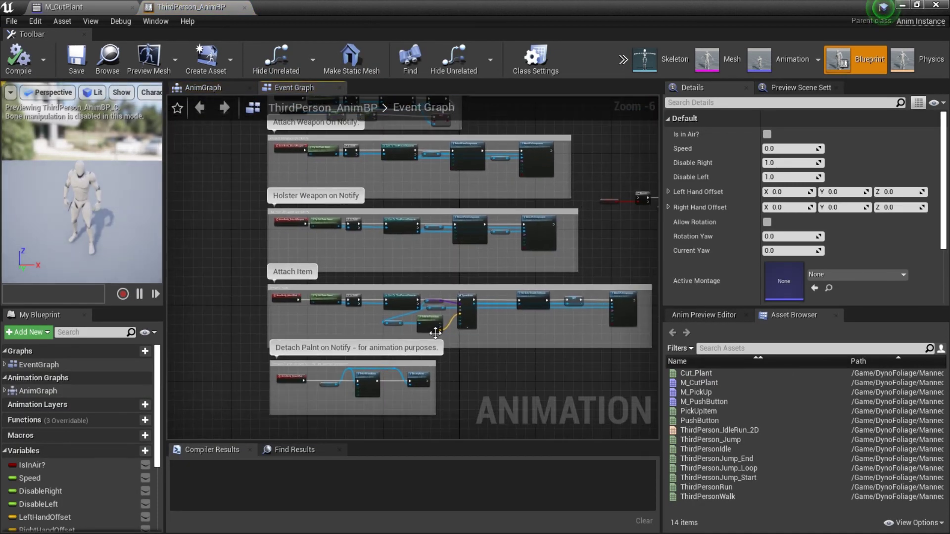
{"action": "right_click_drag", "start_coordinate": [435, 333], "coordinate": [387, 286]}
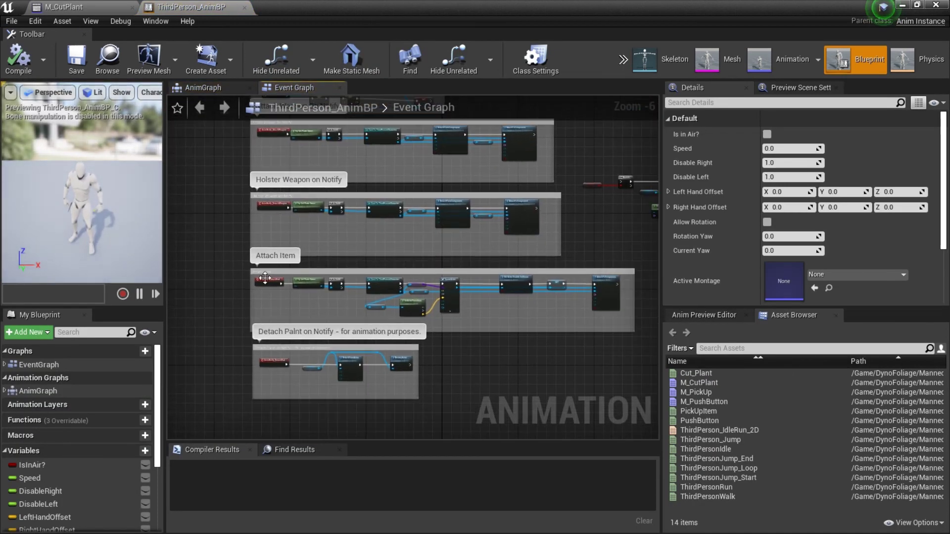
{"action": "right_click_drag", "start_coordinate": [418, 212], "coordinate": [417, 300]}
Examine the knife rotation nodes in the event graph, from the Allow Rotation branch and Knife_Rotation curve to SetRelativeRotation.
{"action": "scroll", "coordinate": [489, 300], "scroll_direction": "up", "scroll_amount": 3}
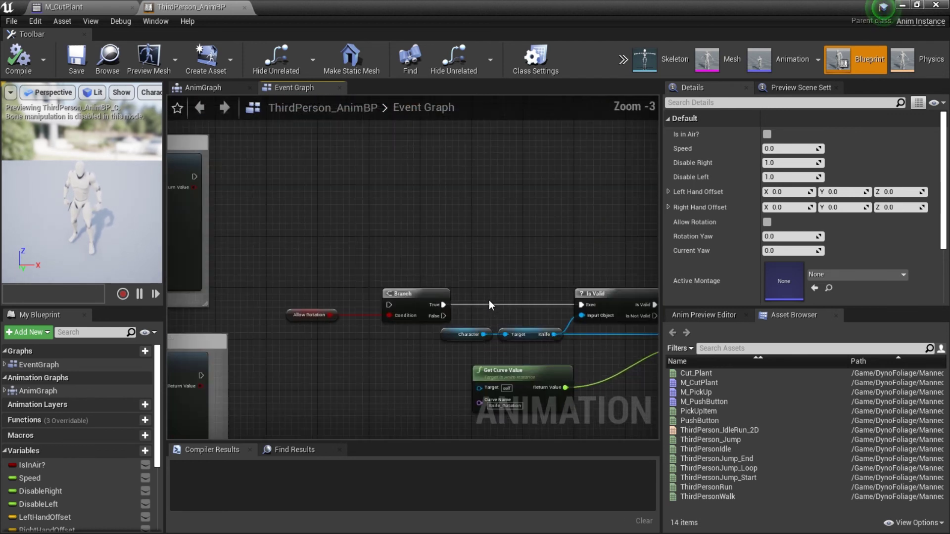
{"action": "right_click_drag", "start_coordinate": [489, 300], "coordinate": [362, 184]}
{"action": "right_click_drag", "start_coordinate": [264, 166], "coordinate": [272, 195]}
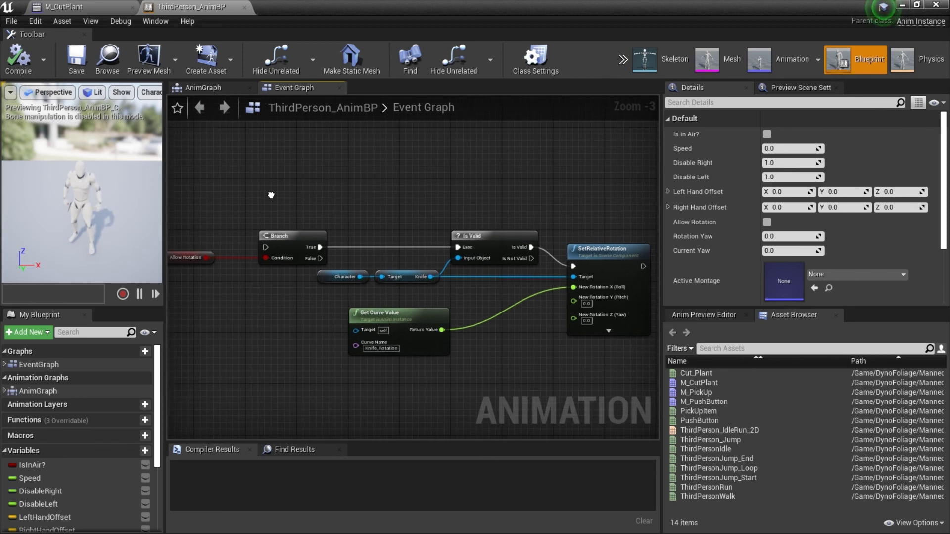
{"action": "scroll", "coordinate": [415, 254], "scroll_direction": "down", "scroll_amount": 4}
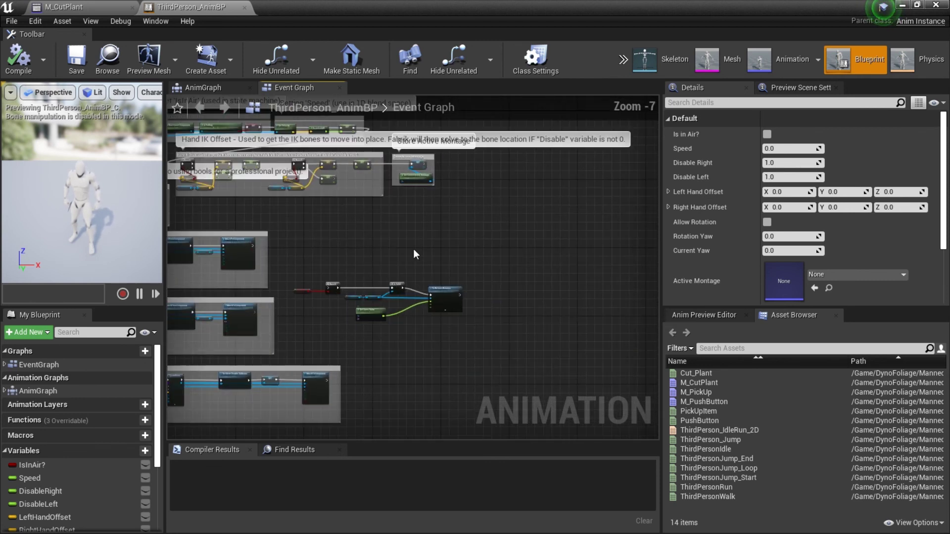
{"action": "right_click_drag", "start_coordinate": [353, 256], "coordinate": [469, 277]}
{"action": "scroll", "coordinate": [467, 278], "scroll_direction": "down", "scroll_amount": 2}
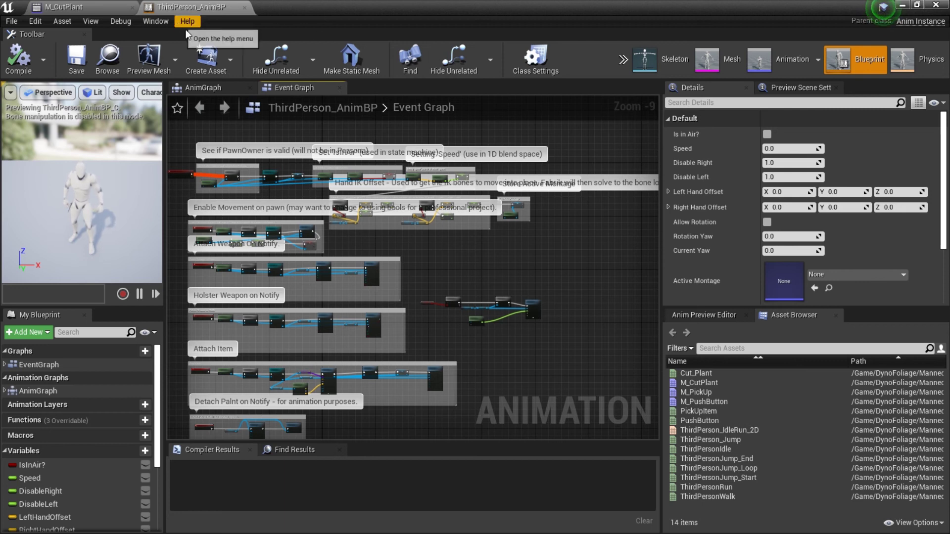
{"action": "scroll", "coordinate": [422, 202], "scroll_direction": "up", "scroll_amount": 2}
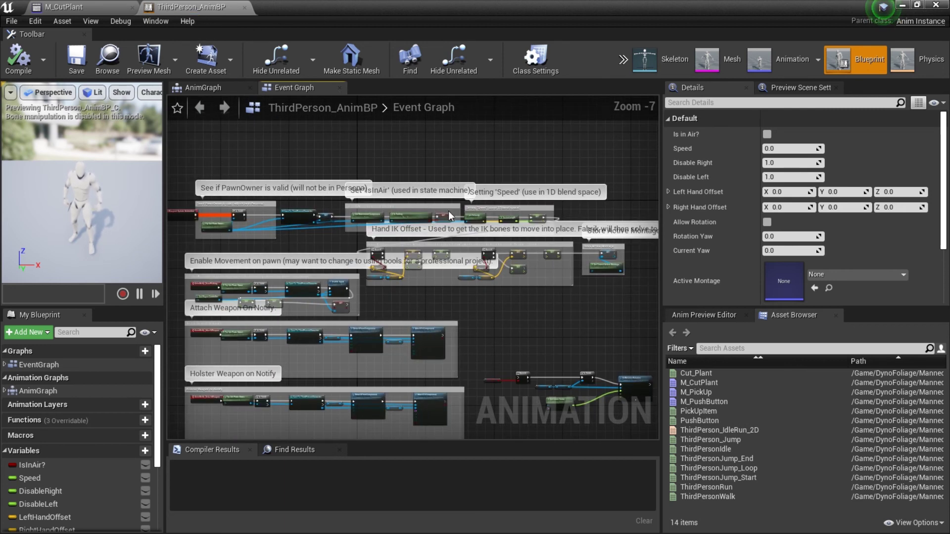
Close the animation editors and browse from the Animations folder up to the project's root Content folder.
{"action": "left_click", "coordinate": [67, 6]}
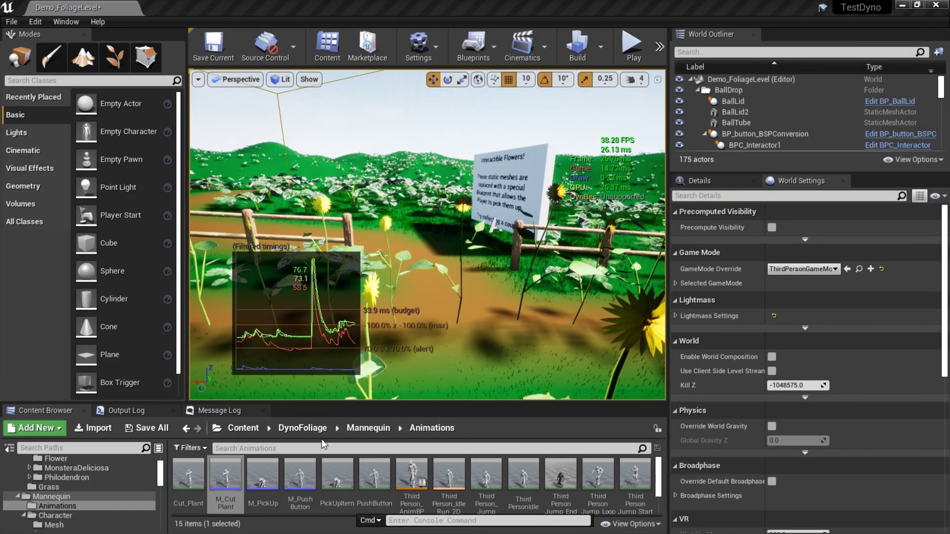
{"action": "left_click", "coordinate": [304, 429]}
{"action": "left_click", "coordinate": [286, 481]}
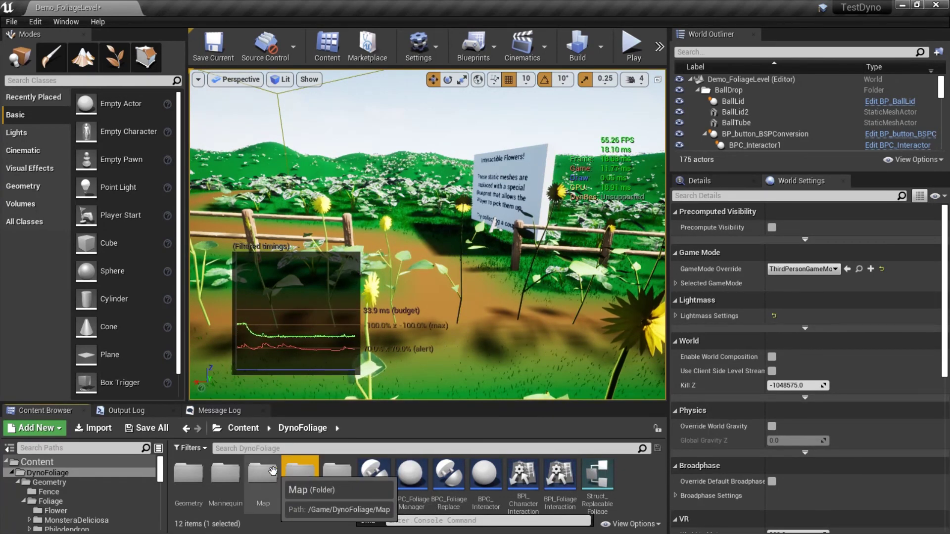
{"action": "left_click", "coordinate": [236, 425]}
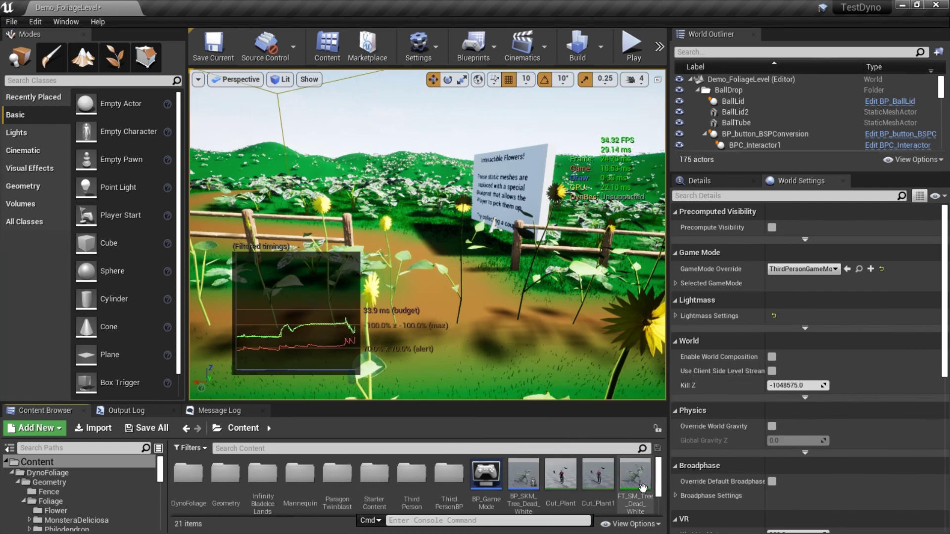
Switch to foliage painting, add the FT_SM_Tree_Dead_WhiteLeaves foliage type from the Content folder to the palette and select it.
{"action": "left_click_drag", "start_coordinate": [636, 475], "coordinate": [69, 194]}
{"action": "left_click_drag", "start_coordinate": [51, 124], "coordinate": [447, 412]}
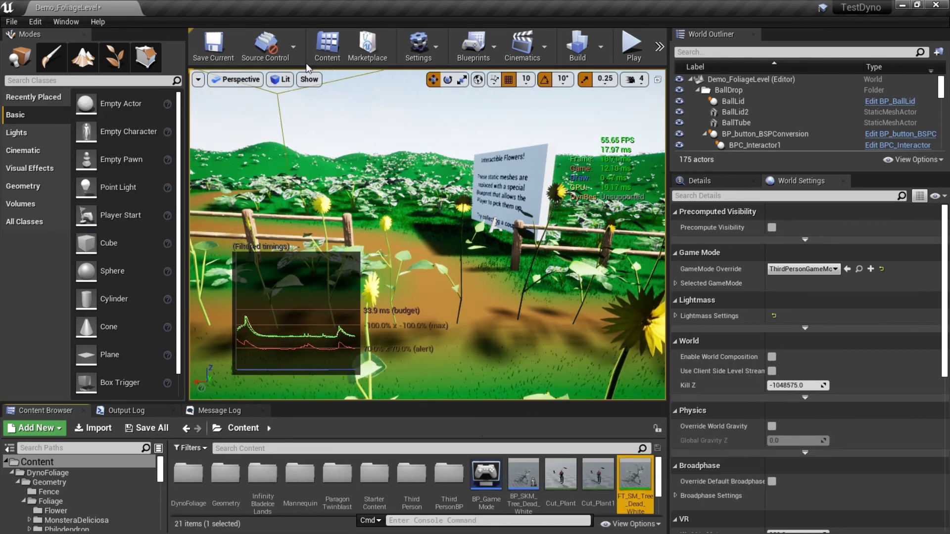
{"action": "left_click", "coordinate": [122, 58]}
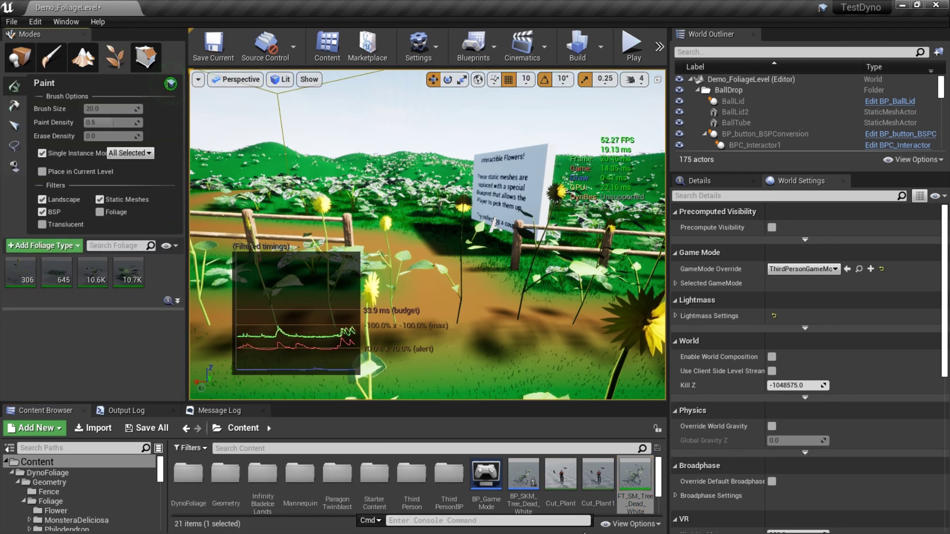
{"action": "left_click_drag", "start_coordinate": [636, 478], "coordinate": [147, 269]}
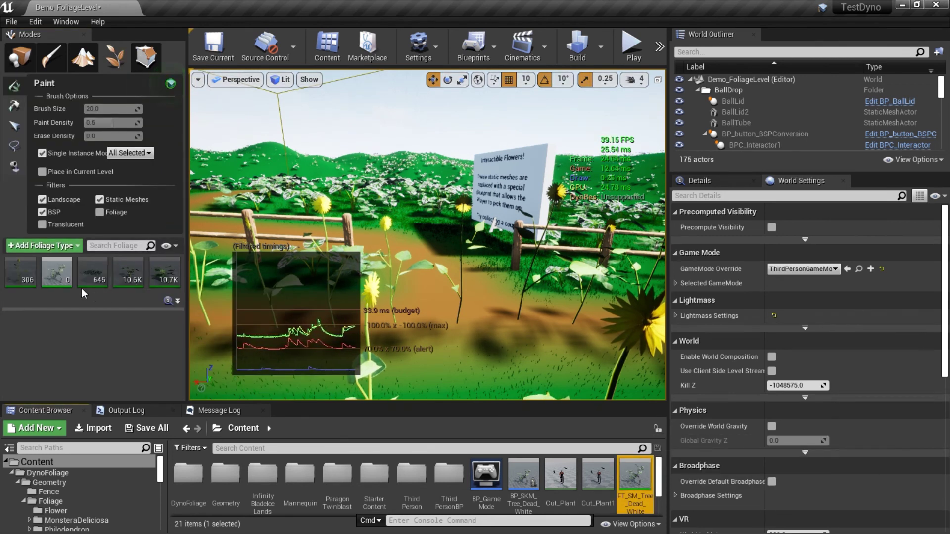
{"action": "left_click", "coordinate": [57, 272]}
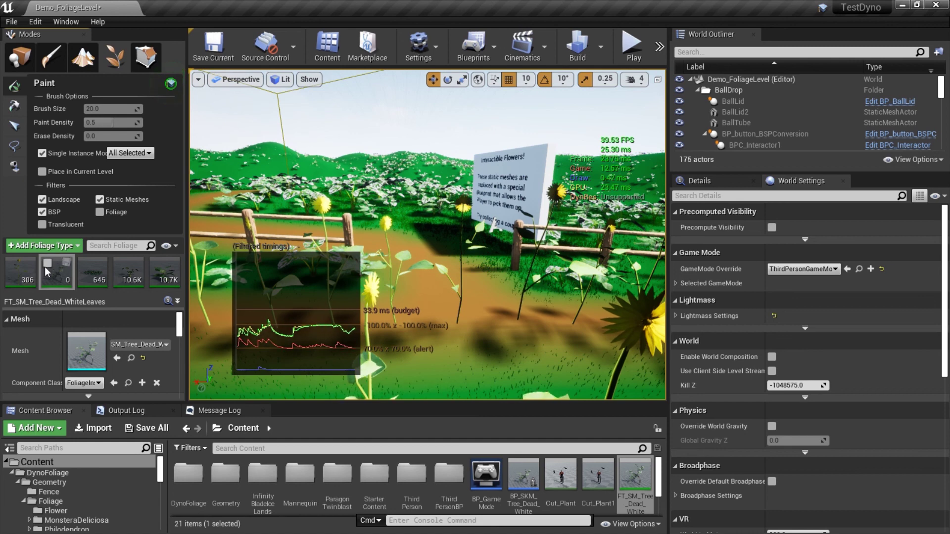
Place two single instances of the dead white-leaved tree on the grass near the fence and the dirt path.
{"action": "right_click_drag", "start_coordinate": [612, 319], "coordinate": [658, 389]}
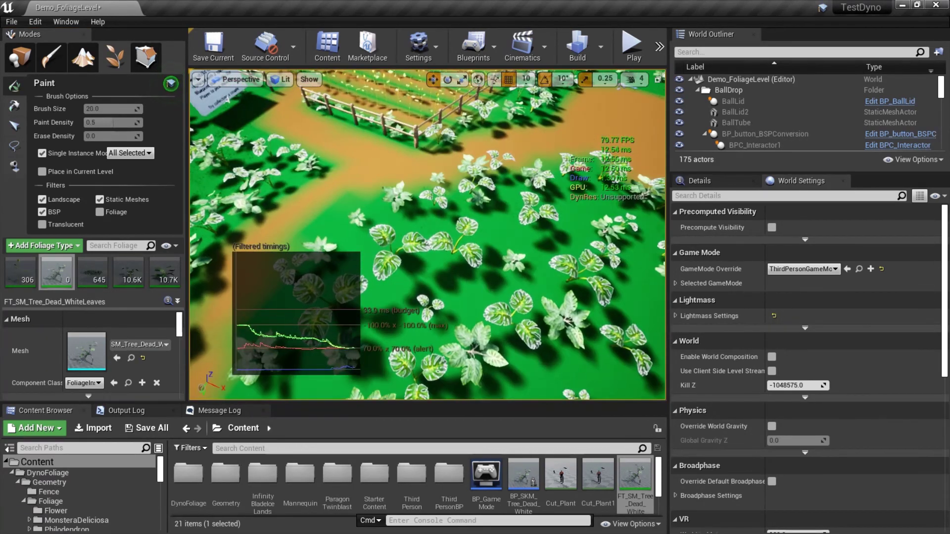
{"action": "left_click", "coordinate": [484, 219]}
{"action": "right_click_drag", "start_coordinate": [484, 219], "coordinate": [581, 164]}
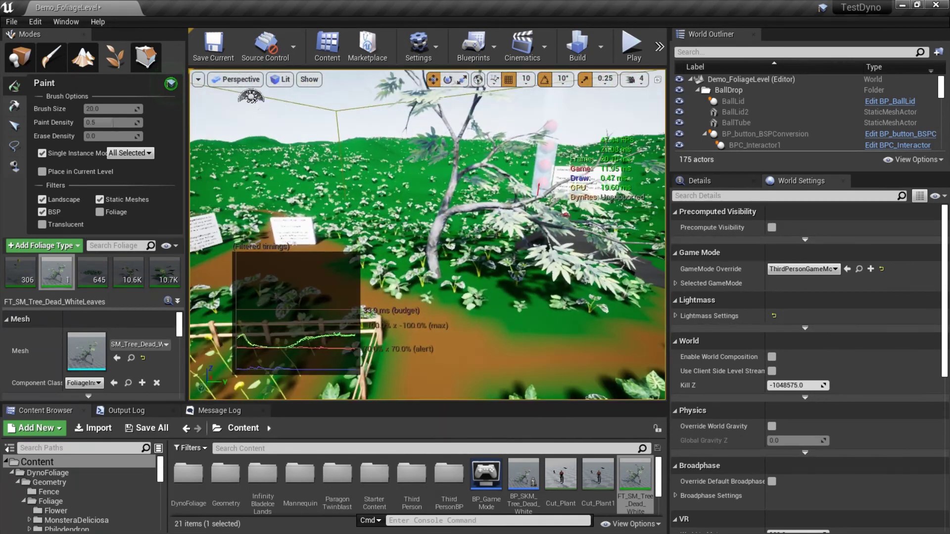
{"action": "left_click", "coordinate": [530, 318]}
{"action": "right_click_drag", "start_coordinate": [478, 321], "coordinate": [569, 307]}
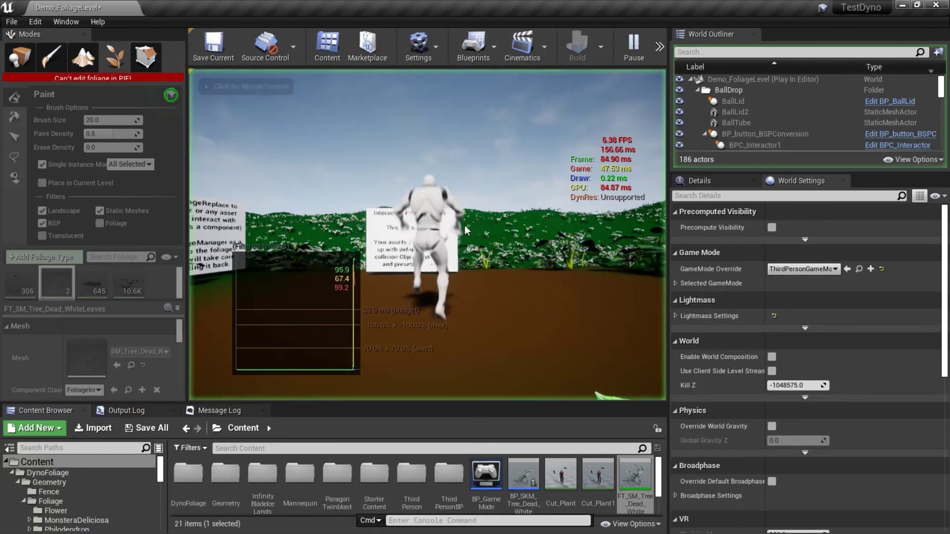
Play-test the level by walking the mannequin up to the two placed trees and backing away, and end the play session.
{"action": "left_click", "coordinate": [399, 236]}
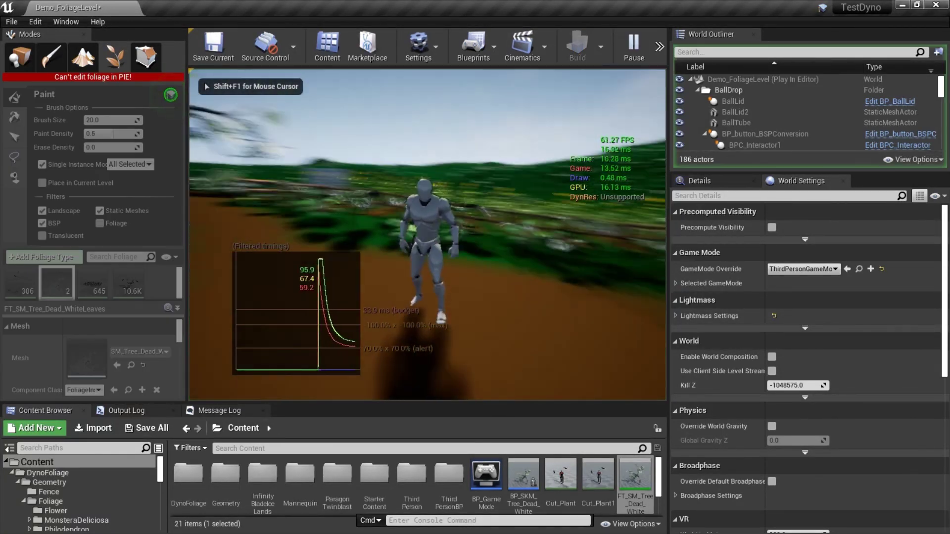
{"action": "key", "text": "w"}
{"action": "key", "text": "w"}
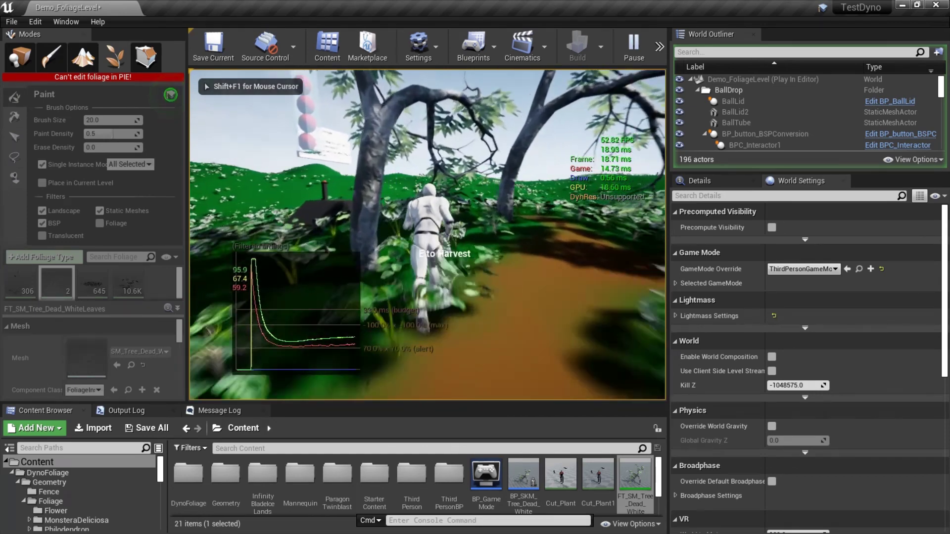
{"action": "key", "text": "w"}
{"action": "key", "text": "s"}
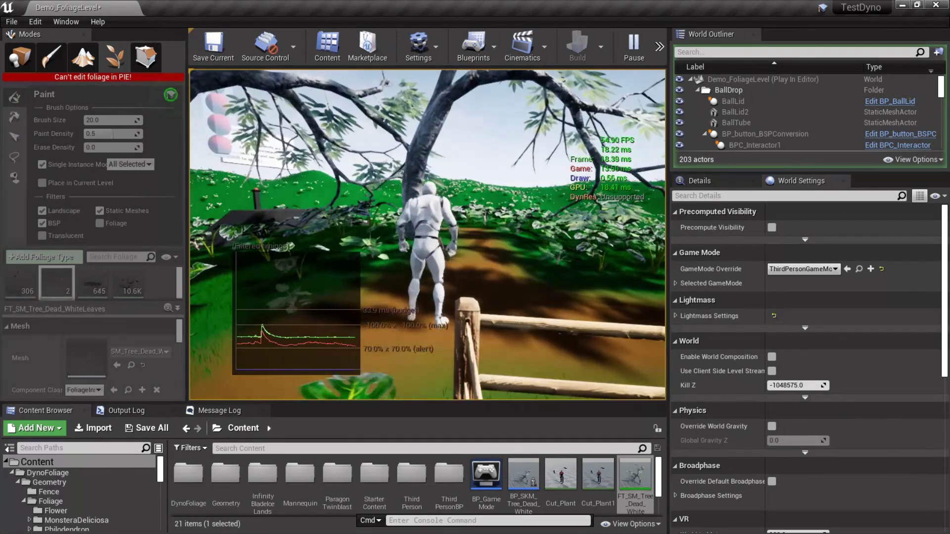
{"action": "key", "text": "Escape"}
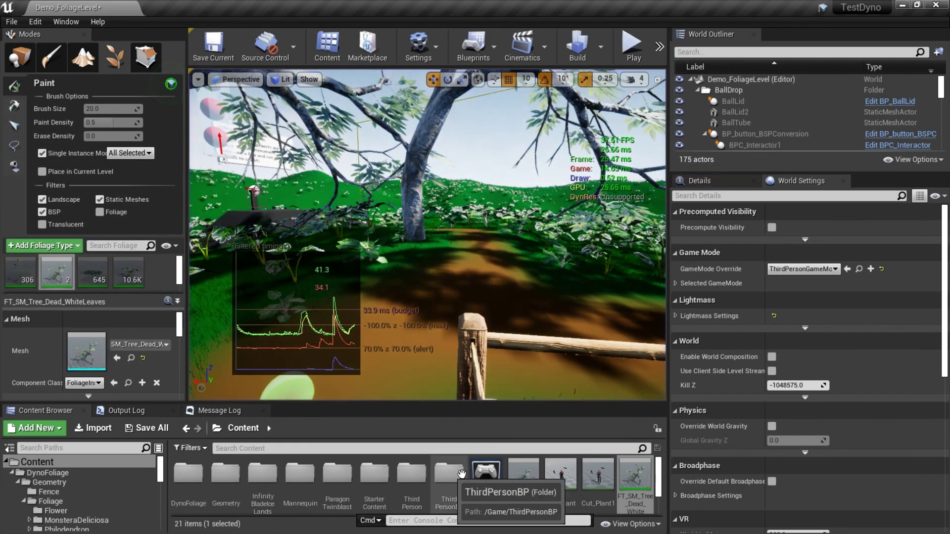
Find the ThirdPersonCharacter blueprint in the DynoFoliage/Mannequin folder and open it.
{"action": "double_click", "coordinate": [300, 475]}
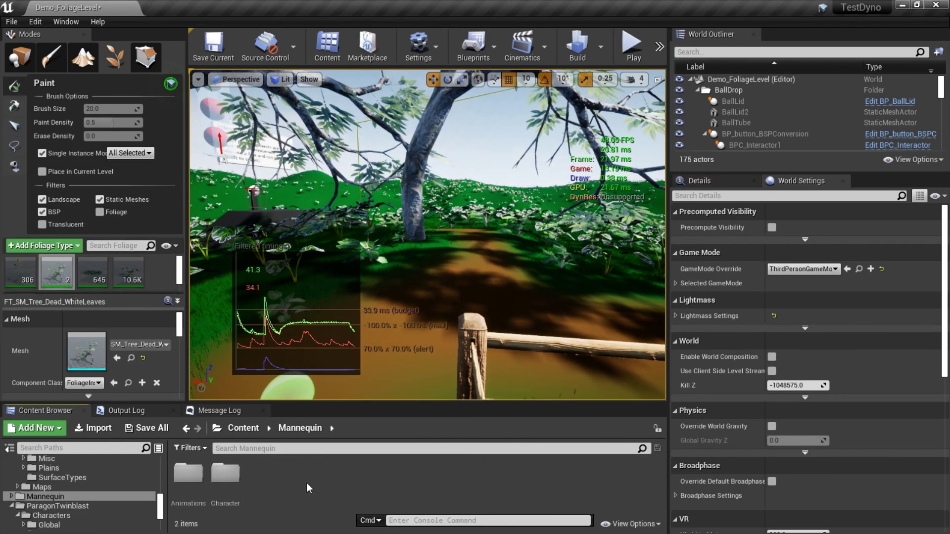
{"action": "double_click", "coordinate": [236, 475]}
{"action": "key", "text": "alt+Left"}
{"action": "key", "text": "alt+Left"}
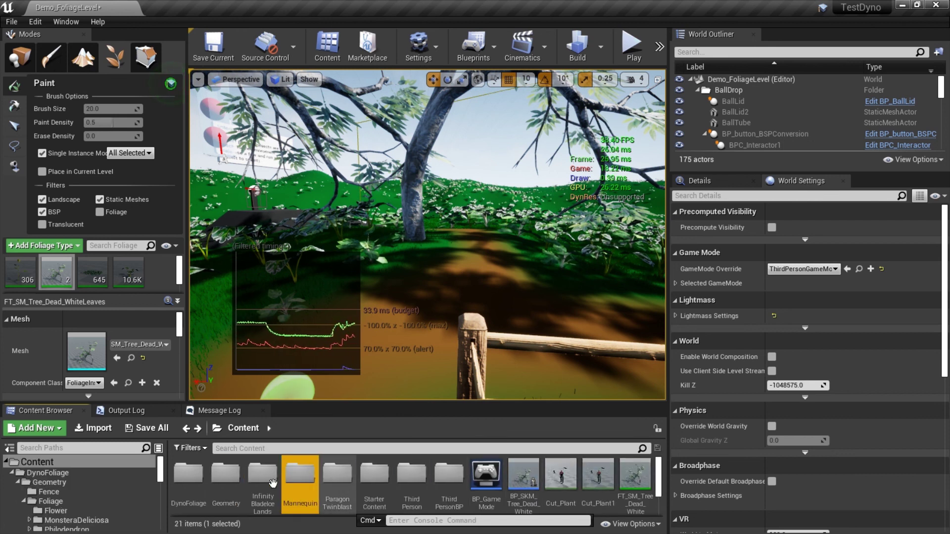
{"action": "double_click", "coordinate": [188, 476]}
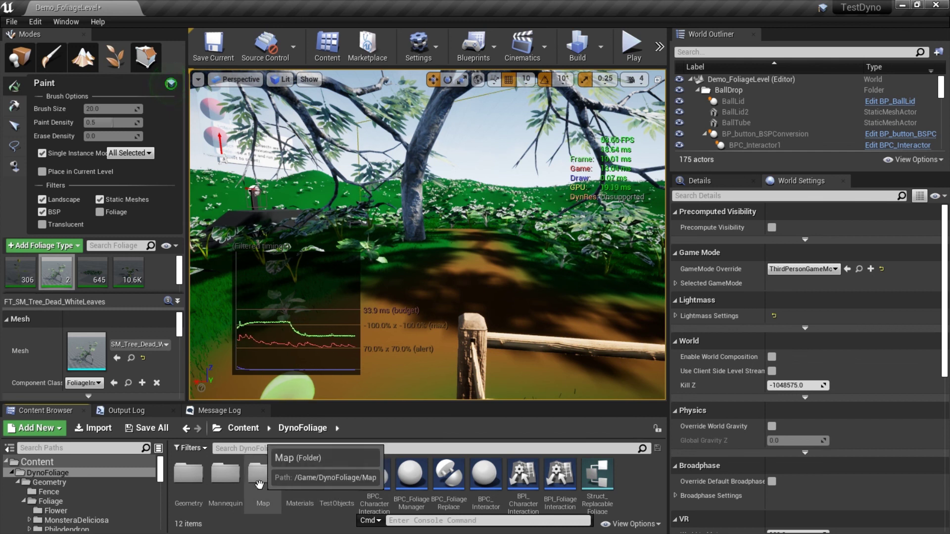
{"action": "double_click", "coordinate": [225, 475]}
{"action": "left_click", "coordinate": [335, 483]}
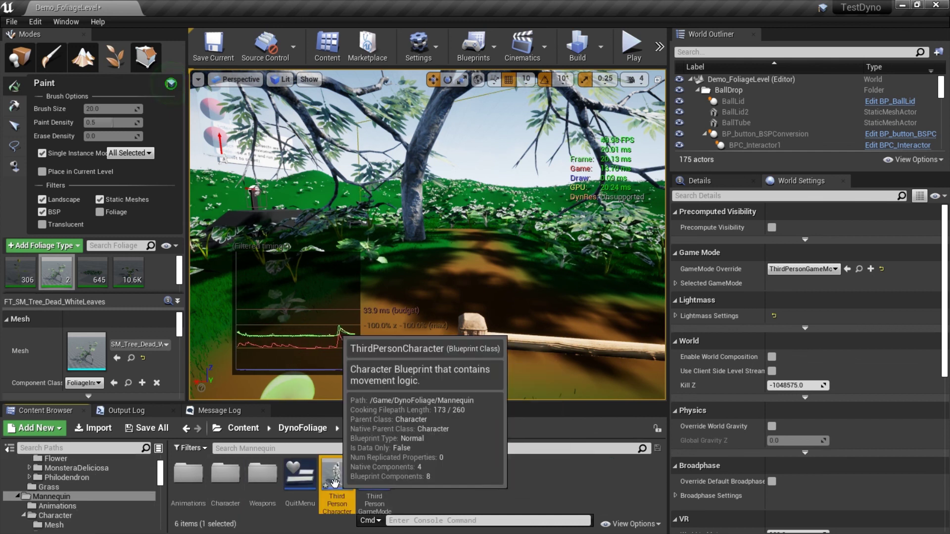
{"action": "double_click", "coordinate": [334, 483]}
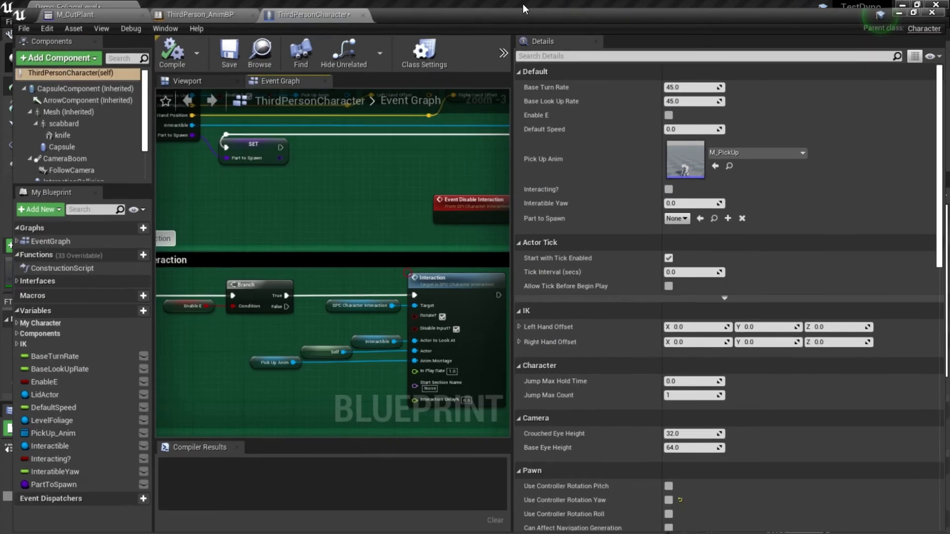
Examine the BPC_FoliageReplace component's Replacable Foliage map entries and their blueprint class and mesh, and return to the level.
{"action": "scroll", "coordinate": [76, 153], "scroll_direction": "down", "scroll_amount": 3}
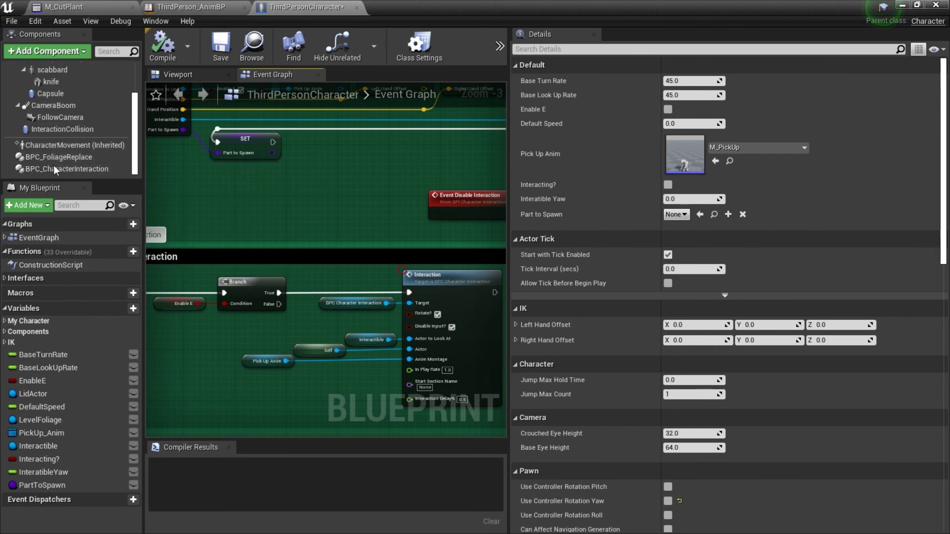
{"action": "left_click", "coordinate": [60, 147]}
{"action": "left_click", "coordinate": [59, 156]}
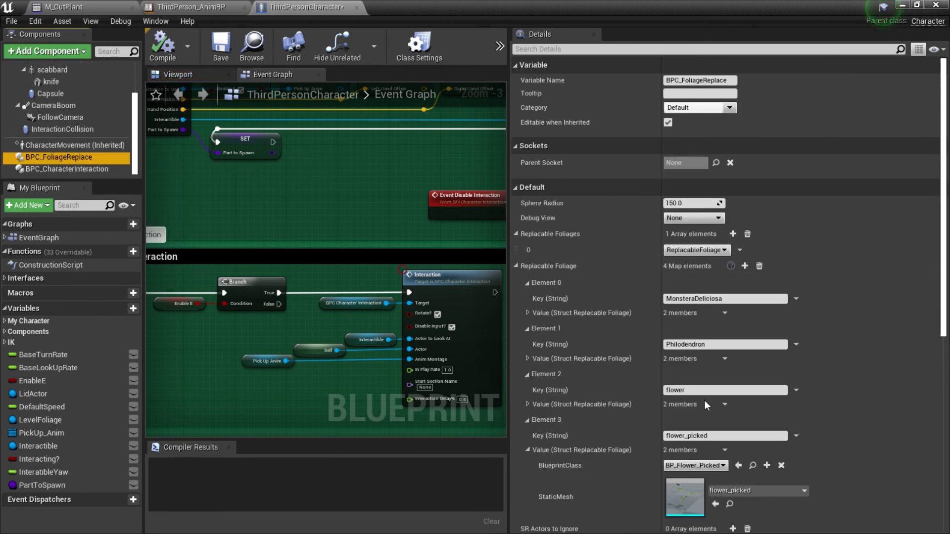
{"action": "scroll", "coordinate": [715, 412], "scroll_direction": "down", "scroll_amount": 2}
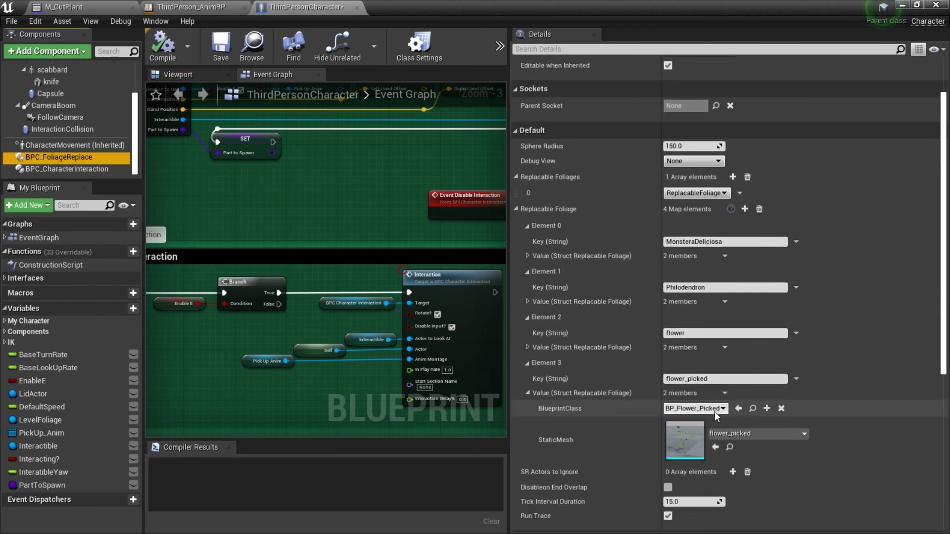
{"action": "scroll", "coordinate": [715, 412], "scroll_direction": "down", "scroll_amount": 1}
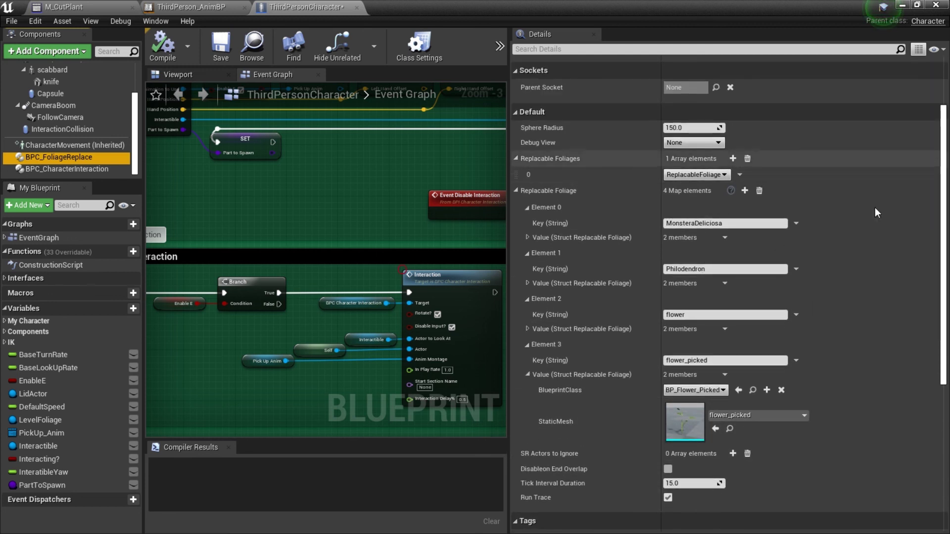
{"action": "left_click", "coordinate": [944, 6]}
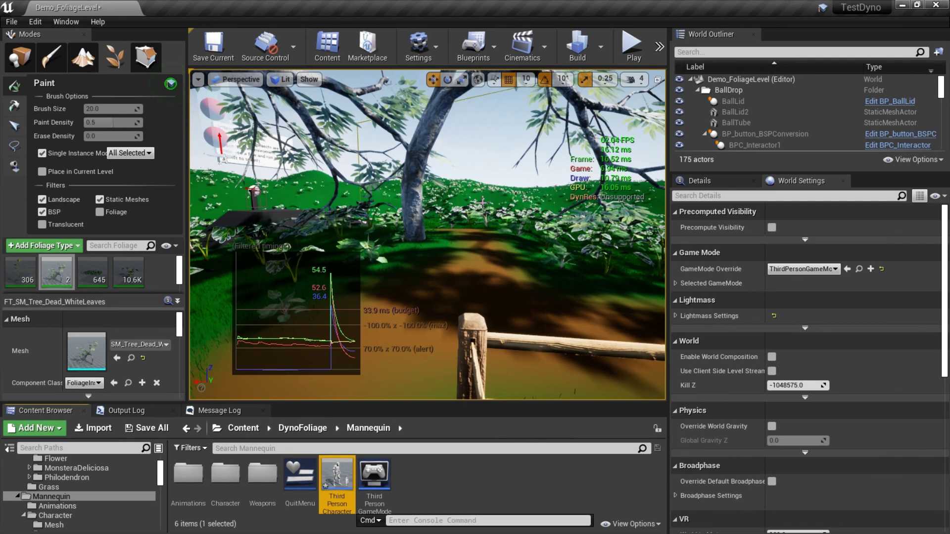
{"action": "right_click_drag", "start_coordinate": [474, 210], "coordinate": [457, 222]}
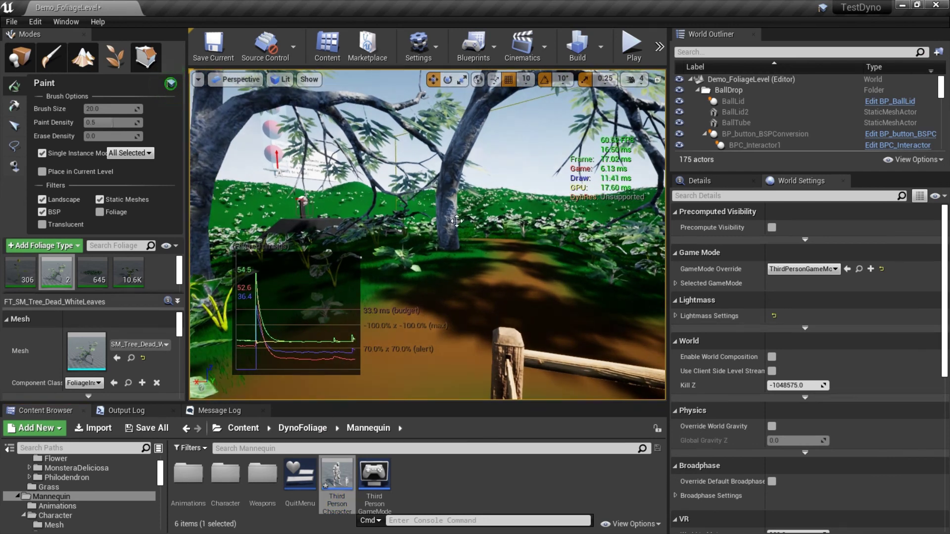